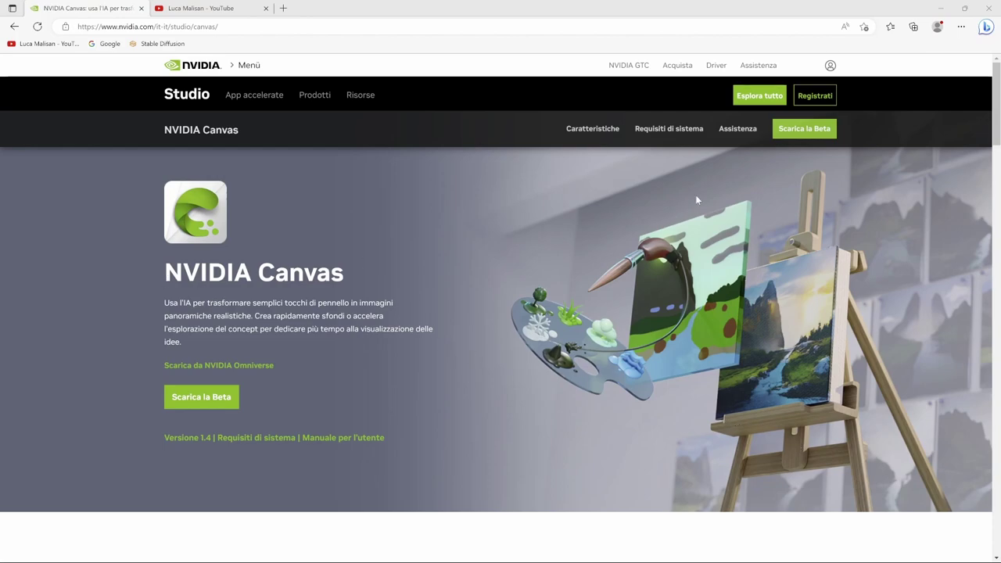
Check the supported-GPU system requirements on the NVIDIA Canvas page, then view the Beta download section
click(682, 133)
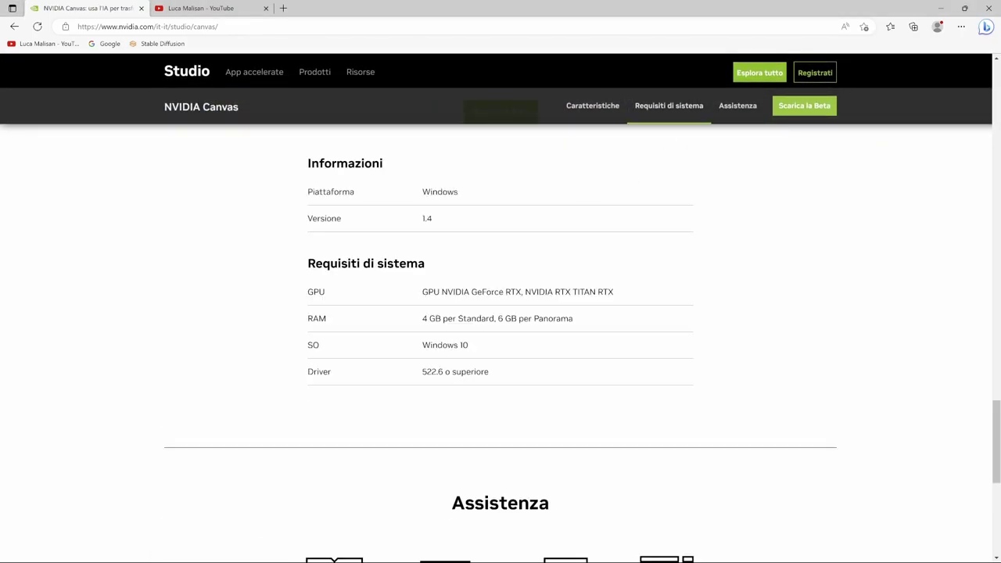
drag(422, 292, 623, 298)
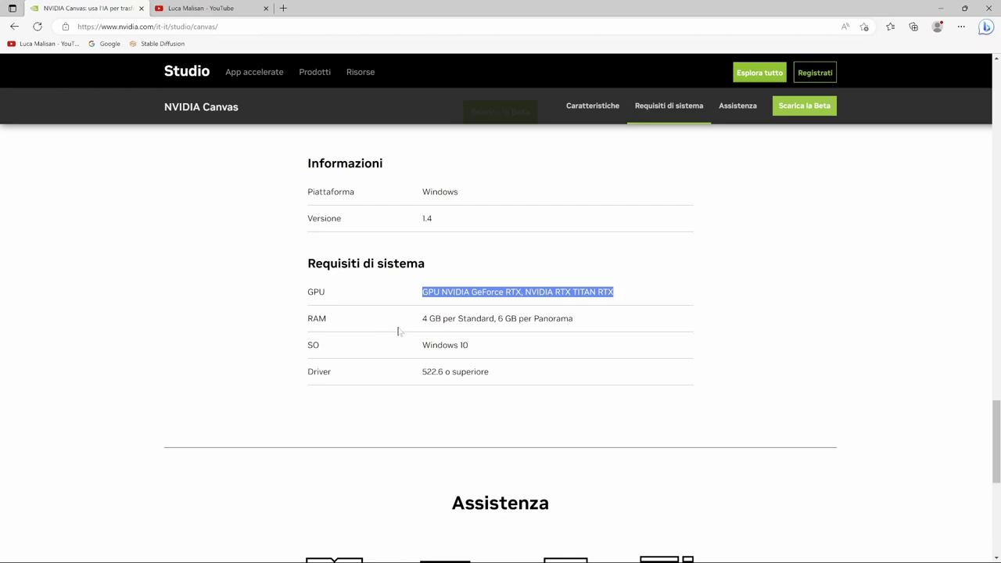
click(497, 343)
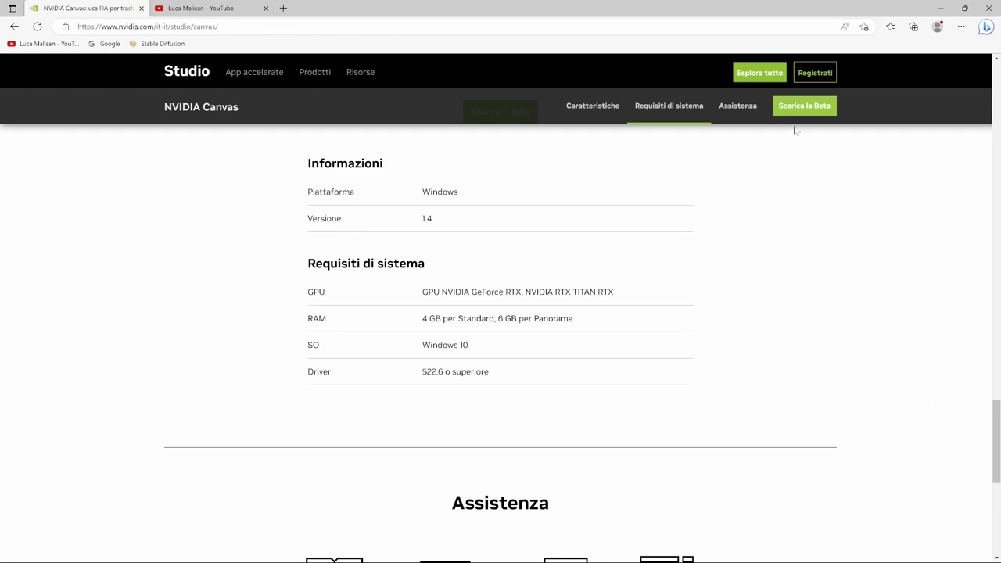
click(805, 106)
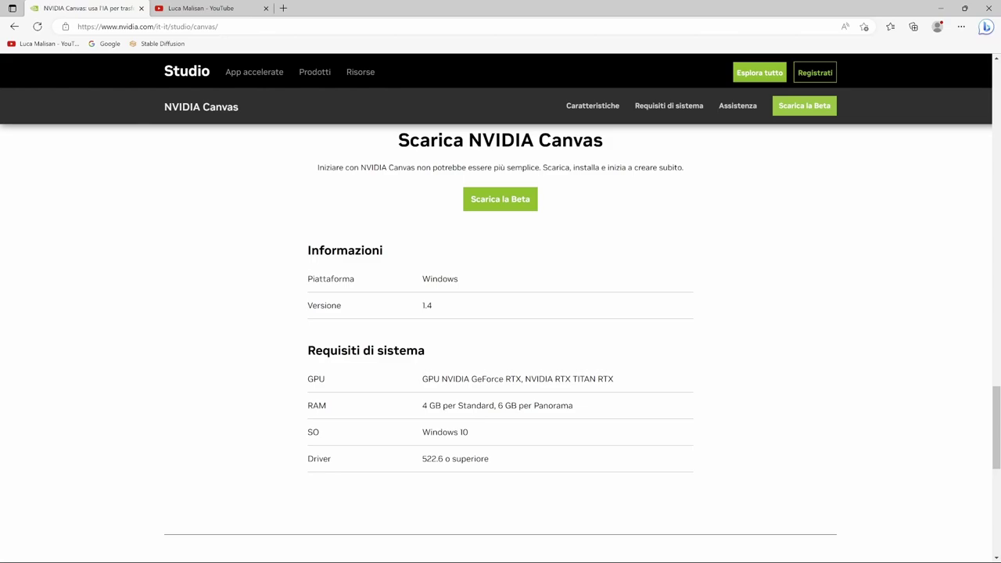
scroll(702, 316, up, 15)
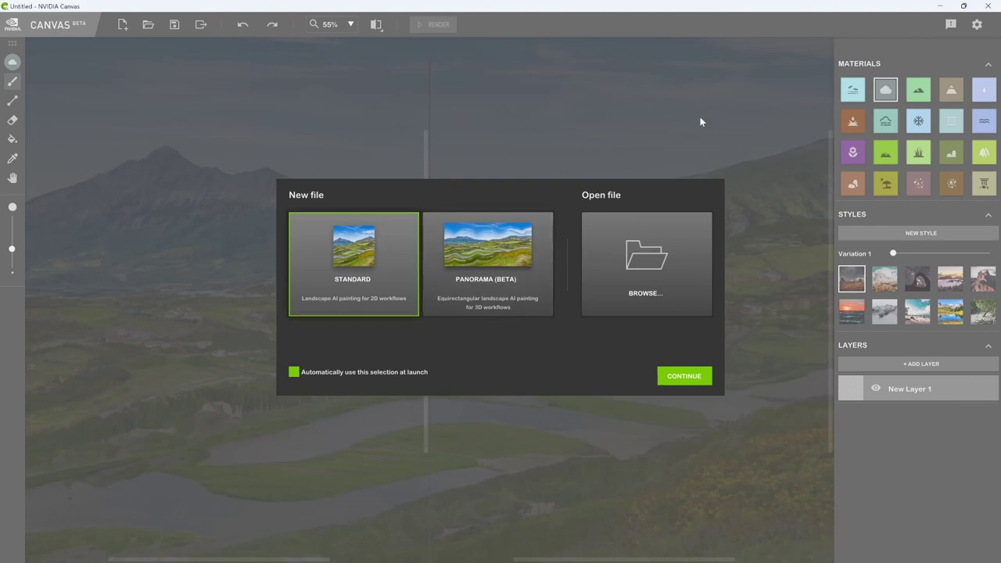
Create a new Standard (non-panorama) canvas from the start dialog
key(Return)
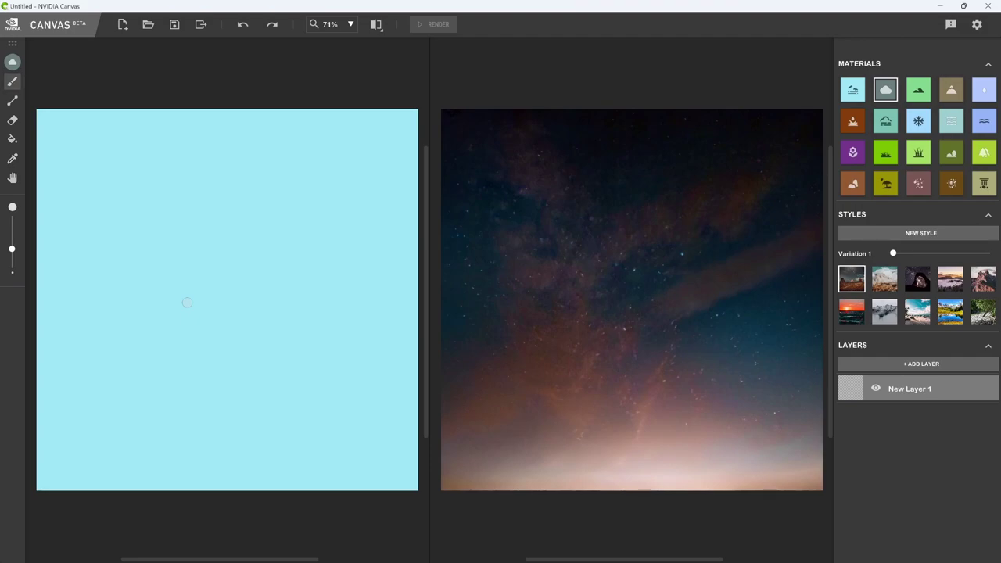
Paint two cloud masses across the upper sky with a larger brush
mouse_move(86, 205)
mouse_down()
mouse_move(121, 195)
mouse_move(219, 208)
mouse_up()
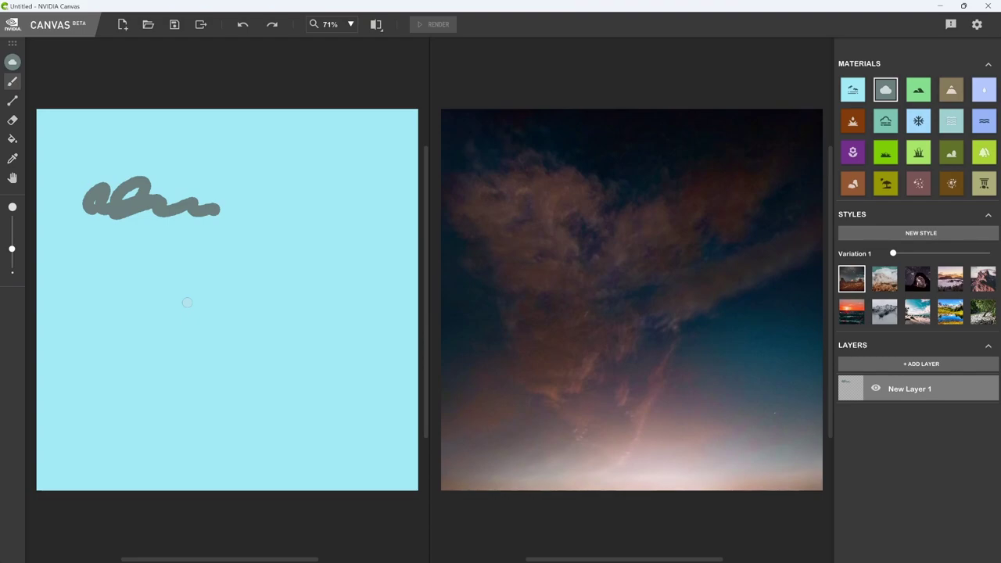
key(bracketright)
key(bracketright)
mouse_move(234, 184)
mouse_down()
mouse_move(286, 187)
mouse_move(320, 205)
mouse_move(376, 201)
mouse_up()
mouse_move(245, 197)
mouse_down()
mouse_move(262, 161)
mouse_move(317, 157)
mouse_move(363, 184)
mouse_up()
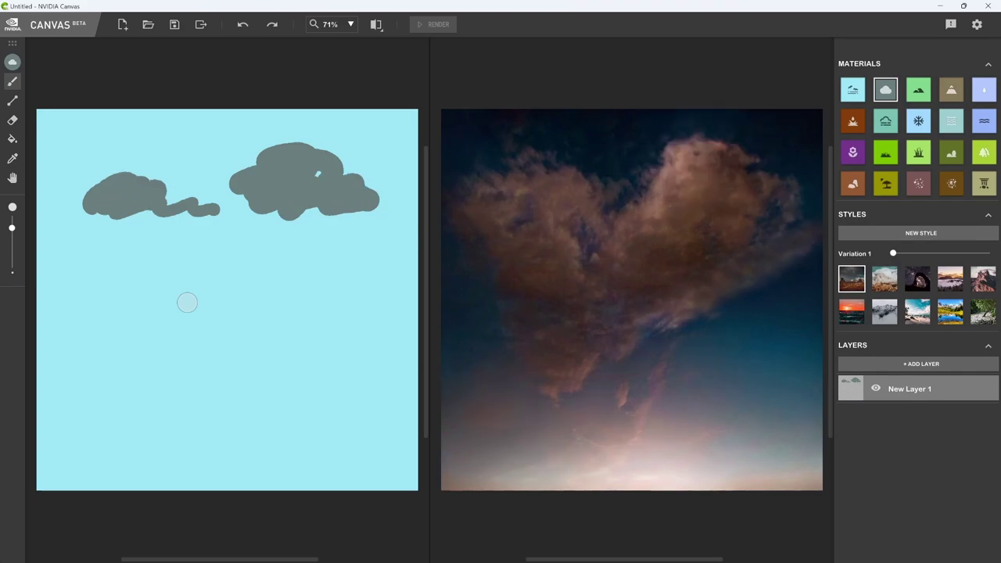
Add thin wispy cloud streaks beneath the clouds with a smaller brush
key(bracketleft)
key(bracketleft)
key(bracketleft)
mouse_move(56, 211)
mouse_down()
mouse_move(86, 205)
mouse_move(114, 224)
mouse_up()
drag(138, 233, 363, 229)
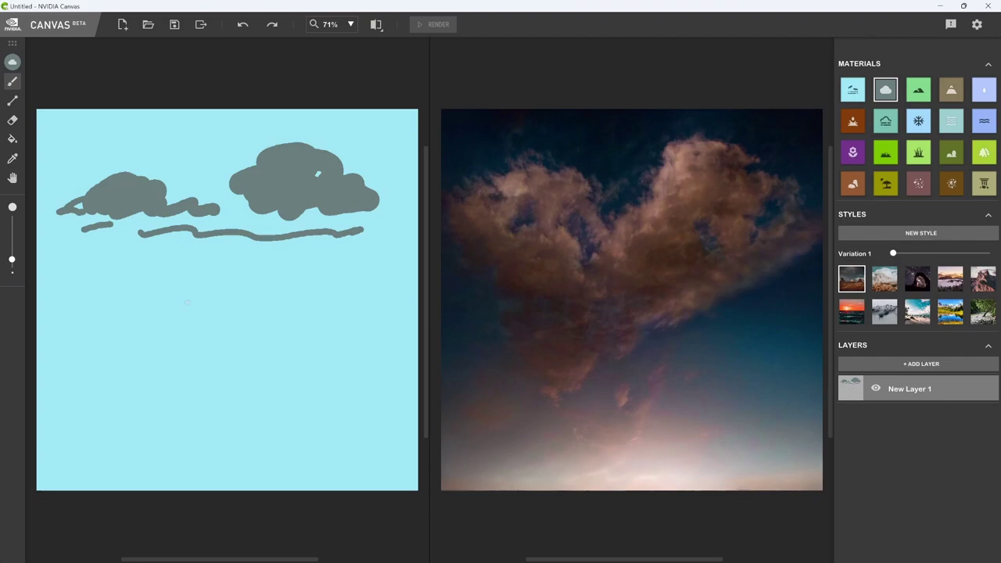
drag(259, 260, 368, 257)
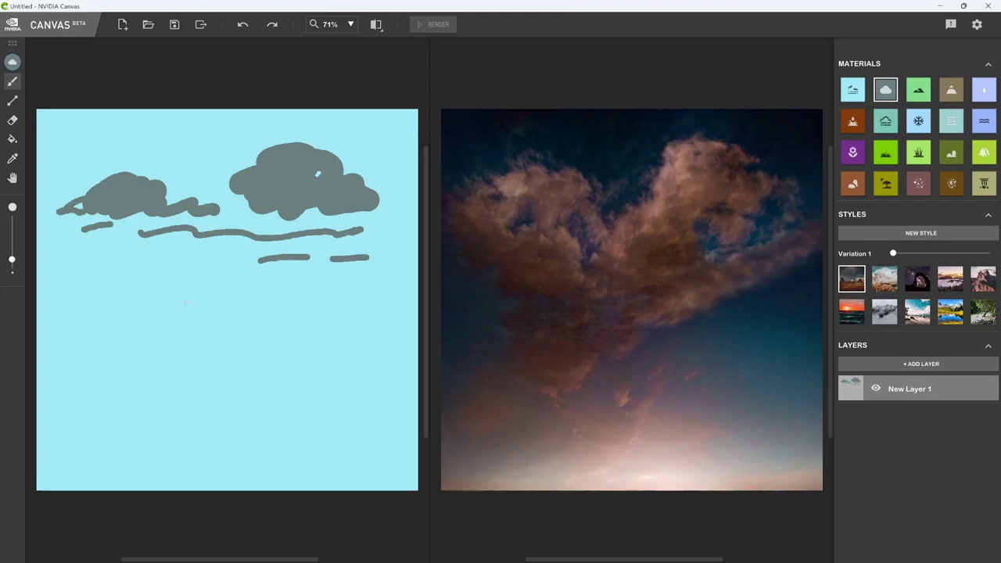
Cycle through style variations and settle on Variation 2 with golden sunlit clouds
key(Right)
key(Right)
key(Right)
key(Right)
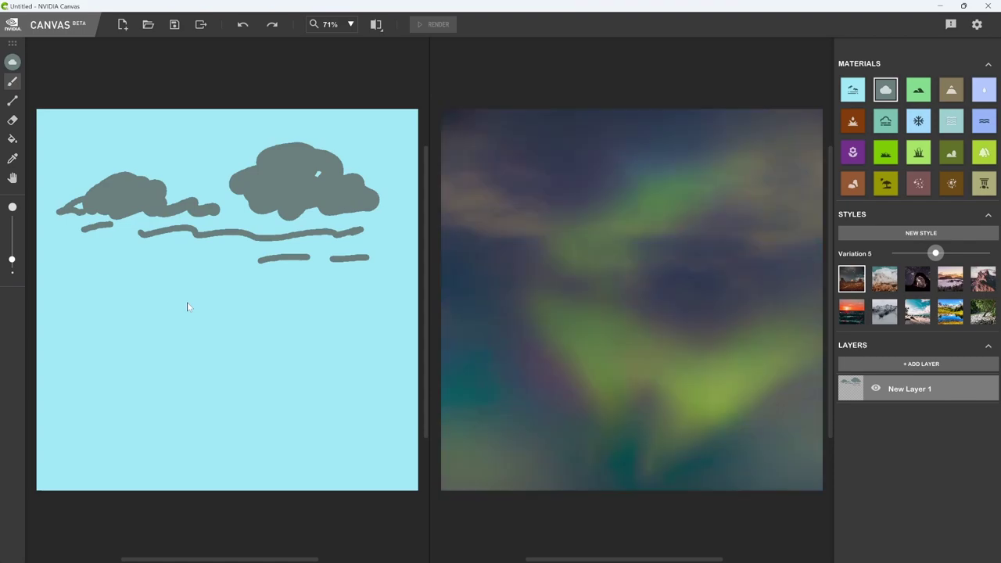
key(Right)
key(Right)
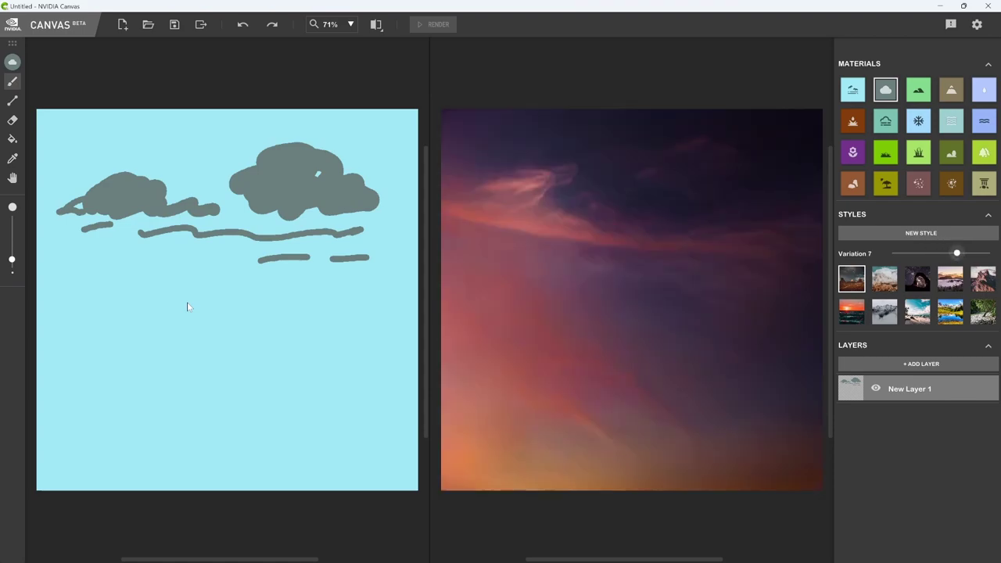
key(Right)
key(Right)
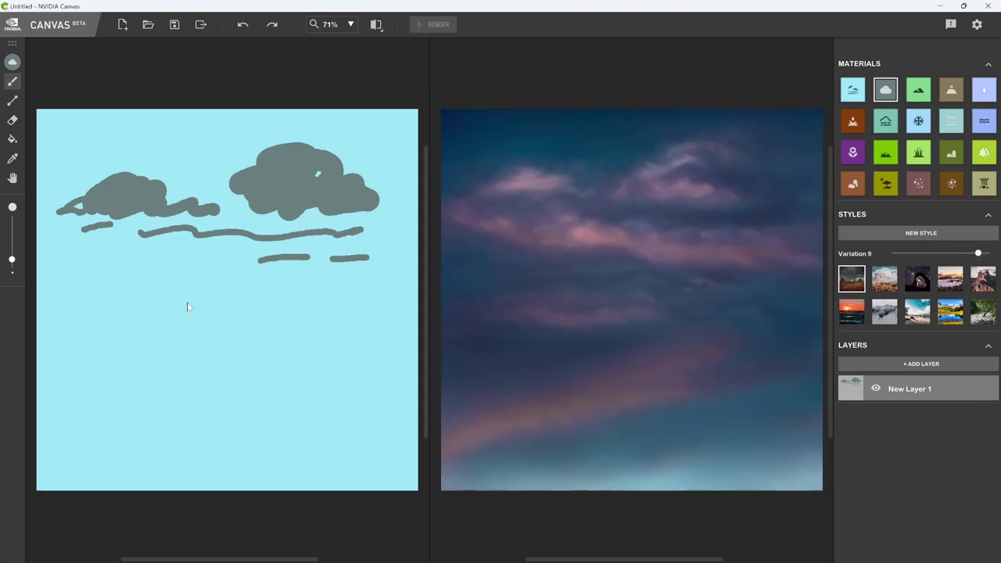
key(Right)
key(Left)
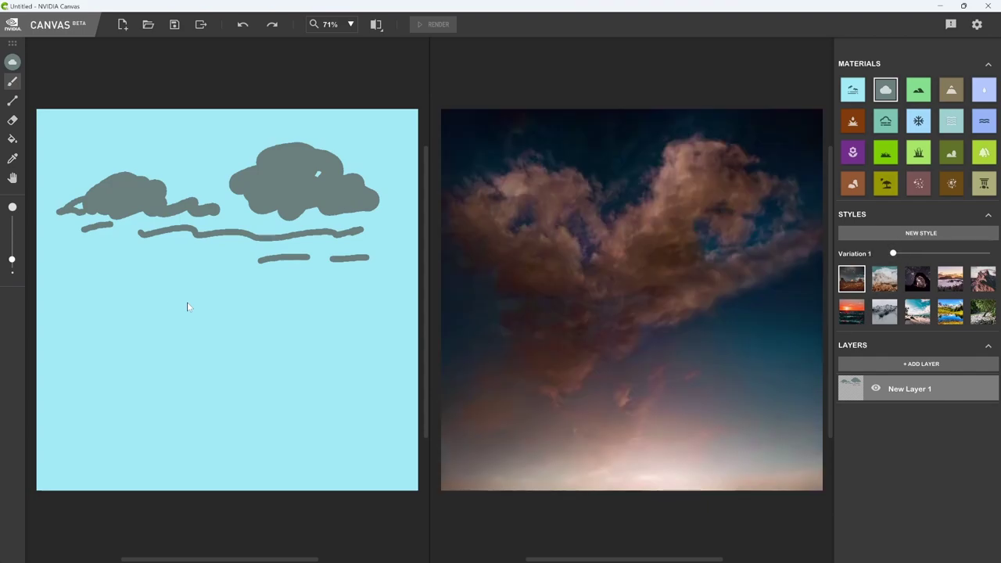
key(Right)
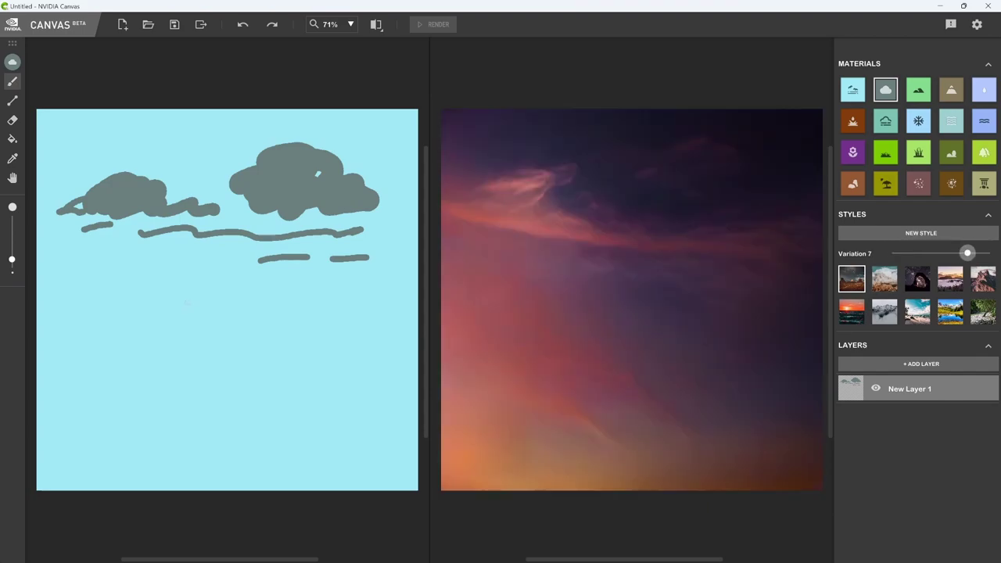
key(Left)
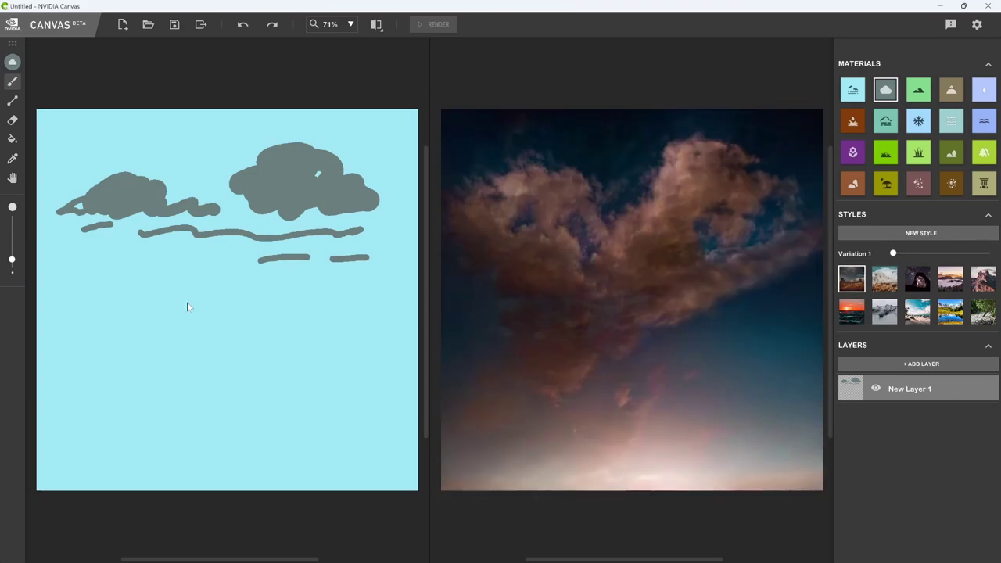
key(Right)
key(Right)
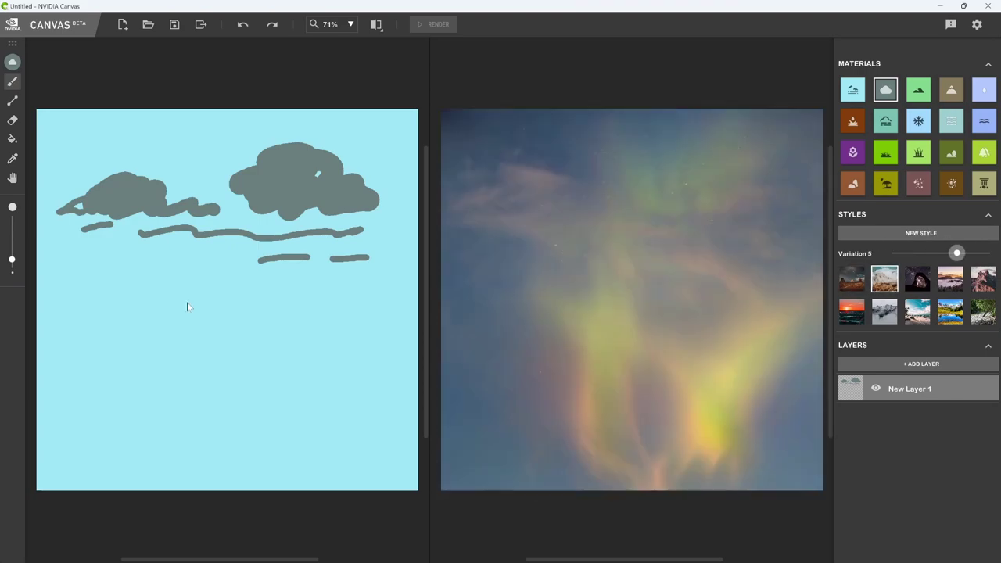
key(Right)
key(Right)
key(Right)
key(Right)
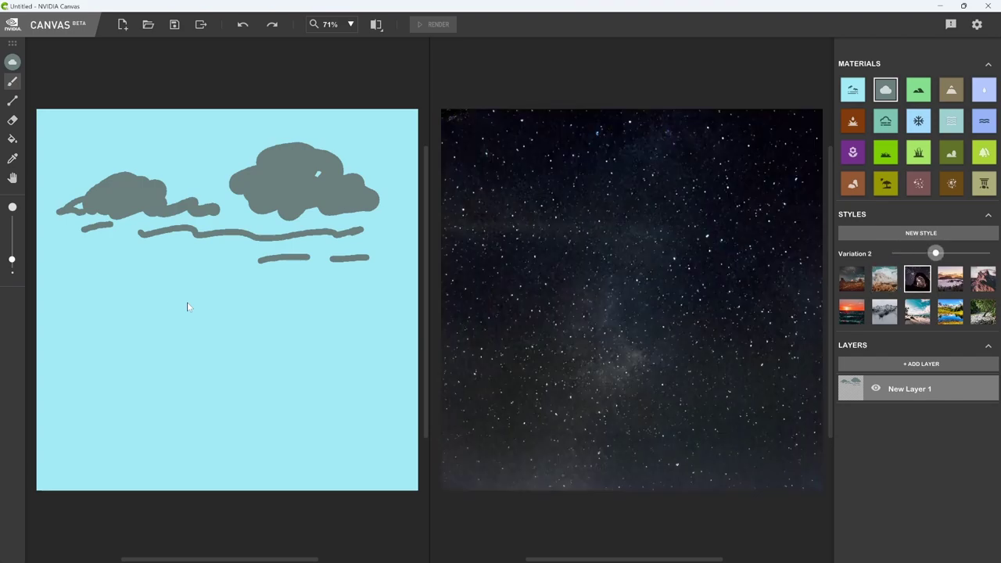
key(Right)
key(Right)
key(Left)
key(Left)
key(Left)
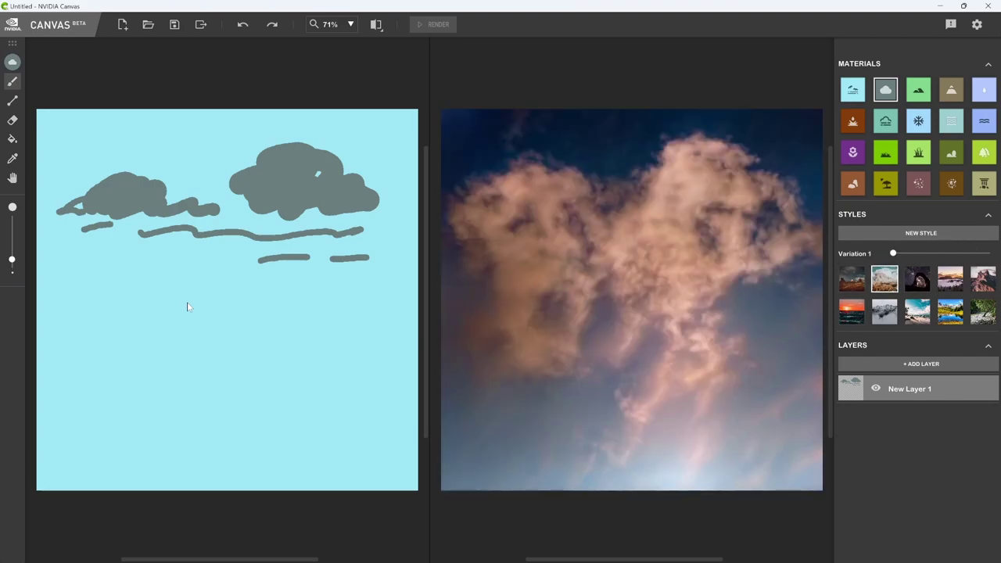
key(Right)
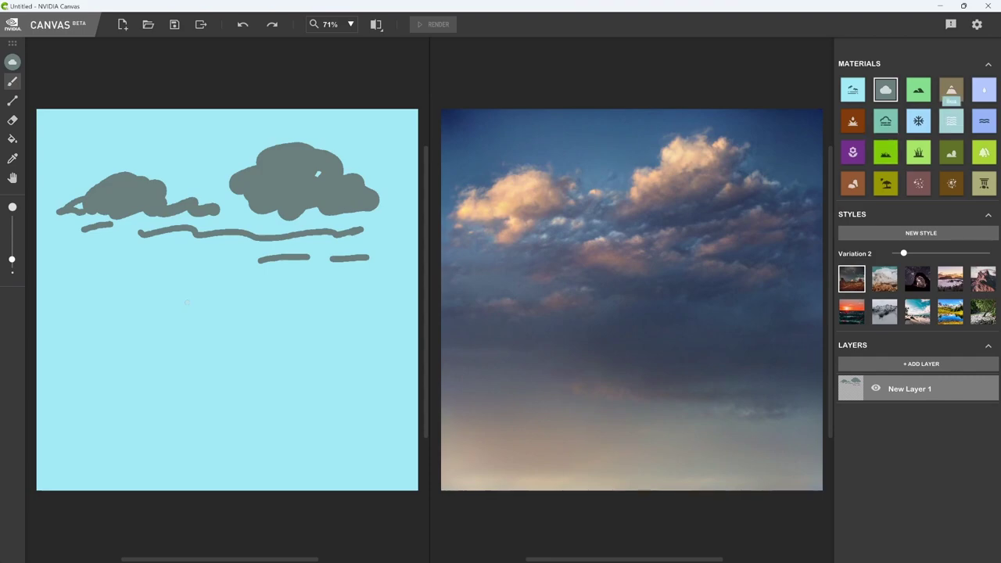
Draw a straight water horizon across the lower canvas and fill the sea below it
click(950, 120)
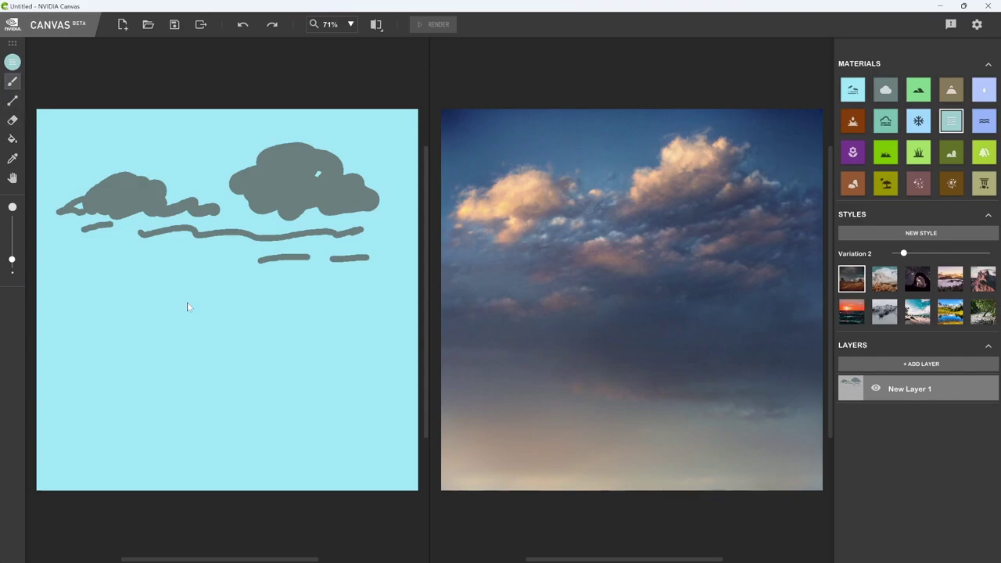
key(l)
drag(36, 369, 418, 369)
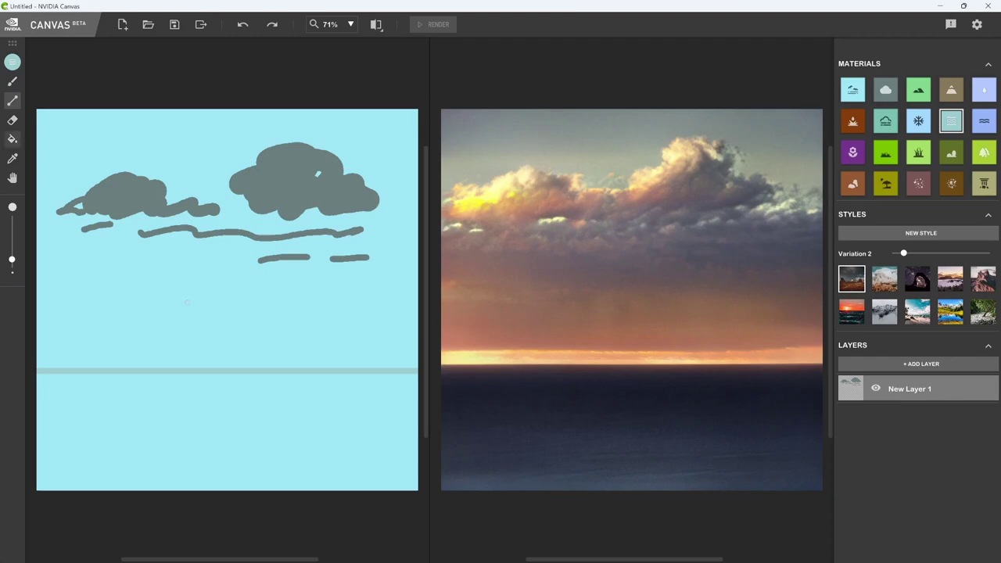
click(12, 138)
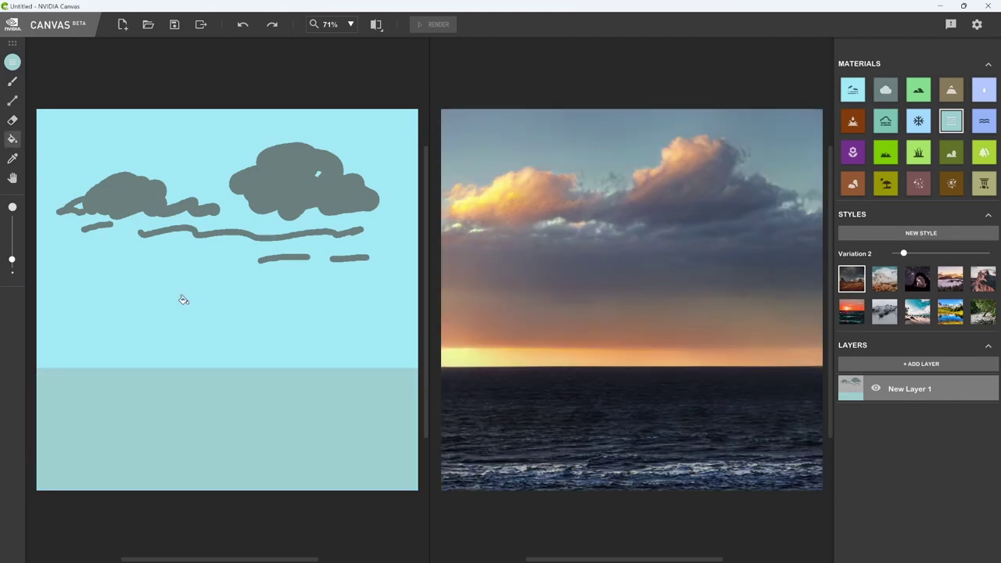
Choose a dusky seascape style at Variation 5 and return to the Brush tool
key(Right)
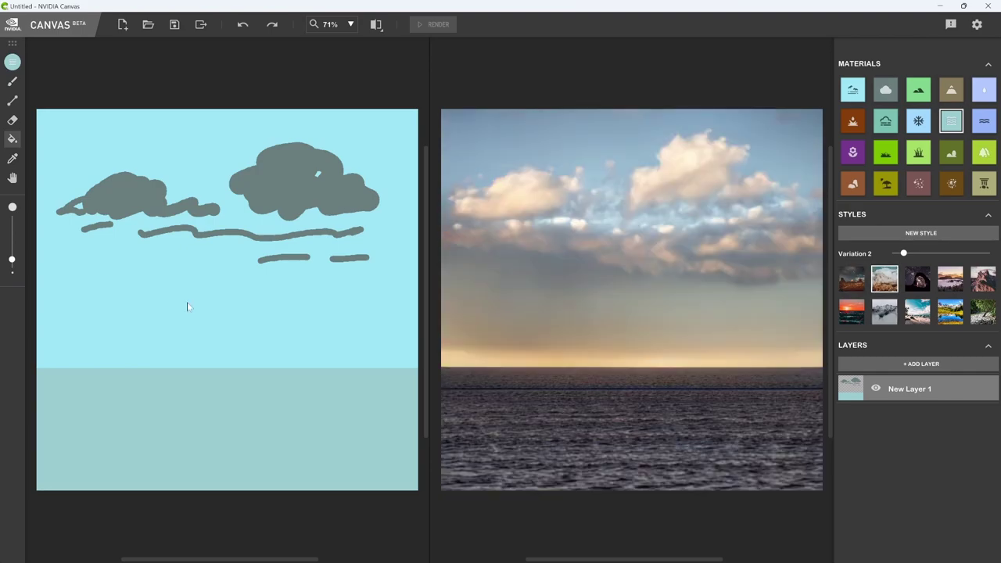
key(Right)
key(Right)
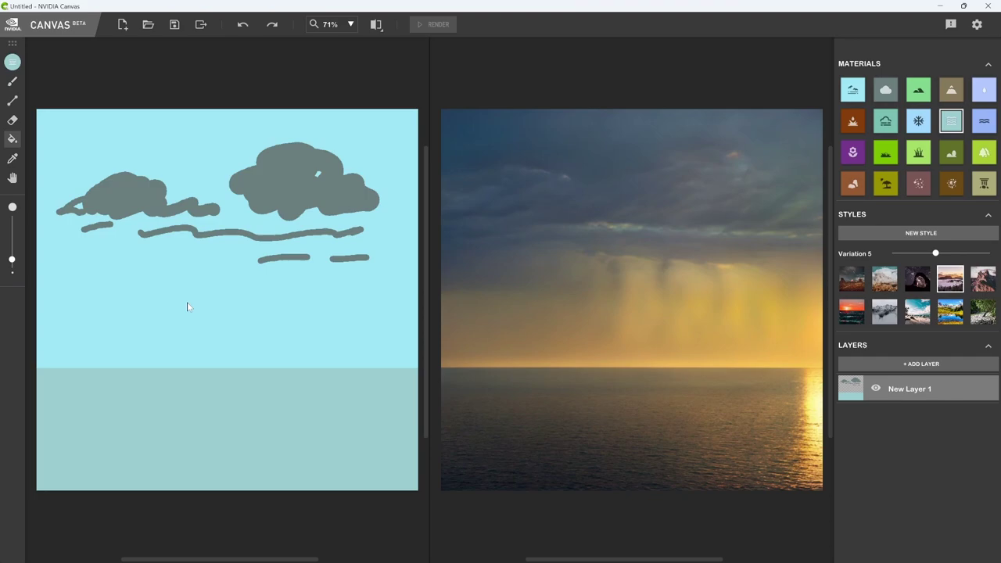
key(Right)
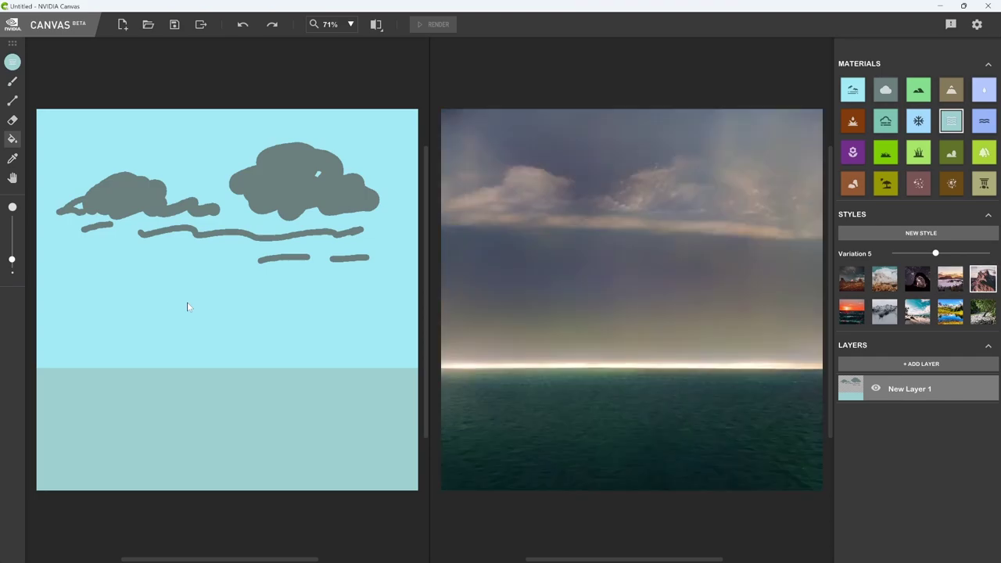
key(b)
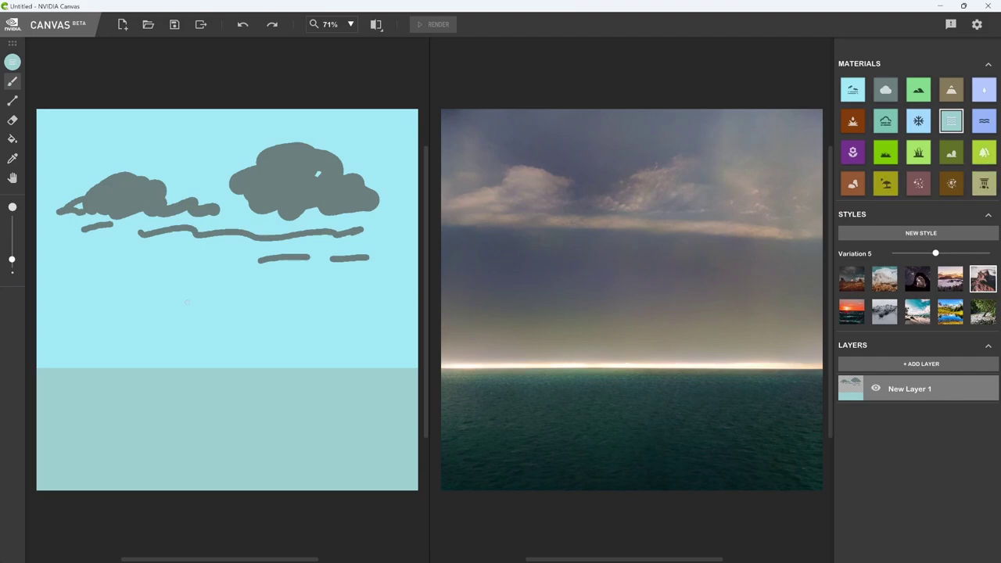
On a new layer, paint an olive sand shore across the lower sea
click(885, 183)
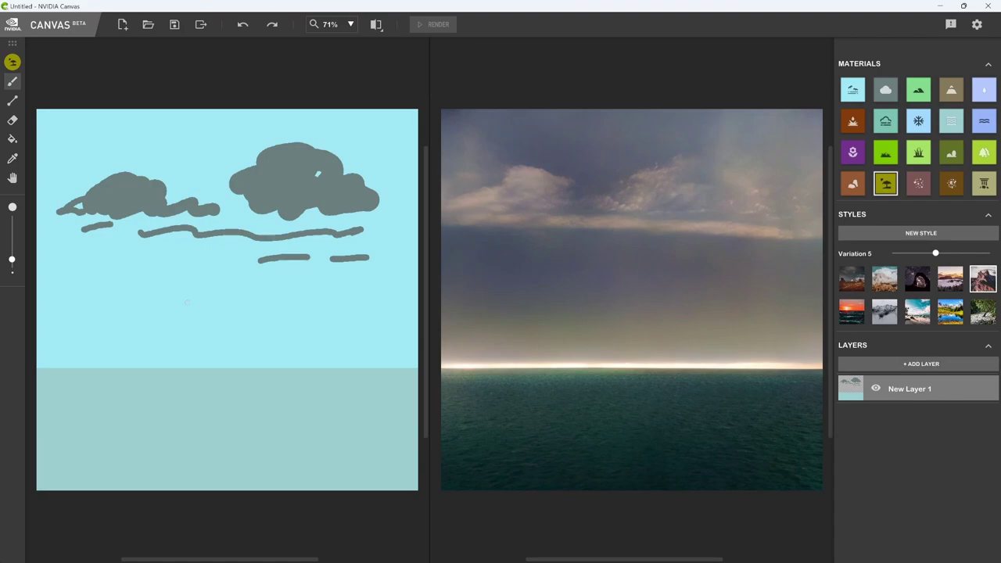
key(ctrl+shift+n)
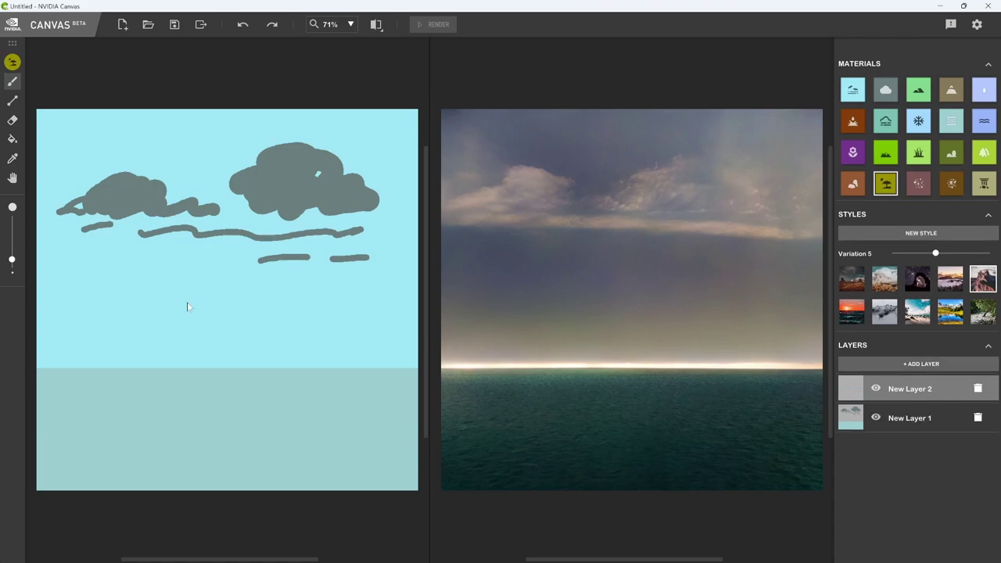
key(bracketright)
key(bracketright)
key(bracketright)
mouse_move(148, 434)
mouse_down()
mouse_move(414, 384)
mouse_move(123, 442)
mouse_move(311, 471)
mouse_up()
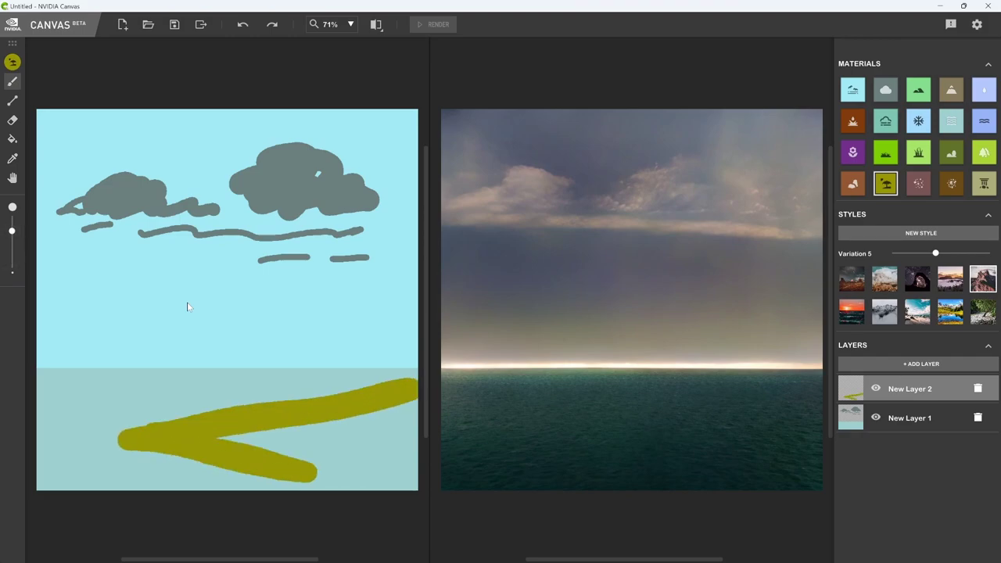
mouse_move(226, 438)
mouse_down()
mouse_move(328, 429)
mouse_move(414, 402)
mouse_move(328, 473)
mouse_move(415, 481)
mouse_move(328, 438)
mouse_move(415, 423)
mouse_up()
drag(313, 464, 411, 442)
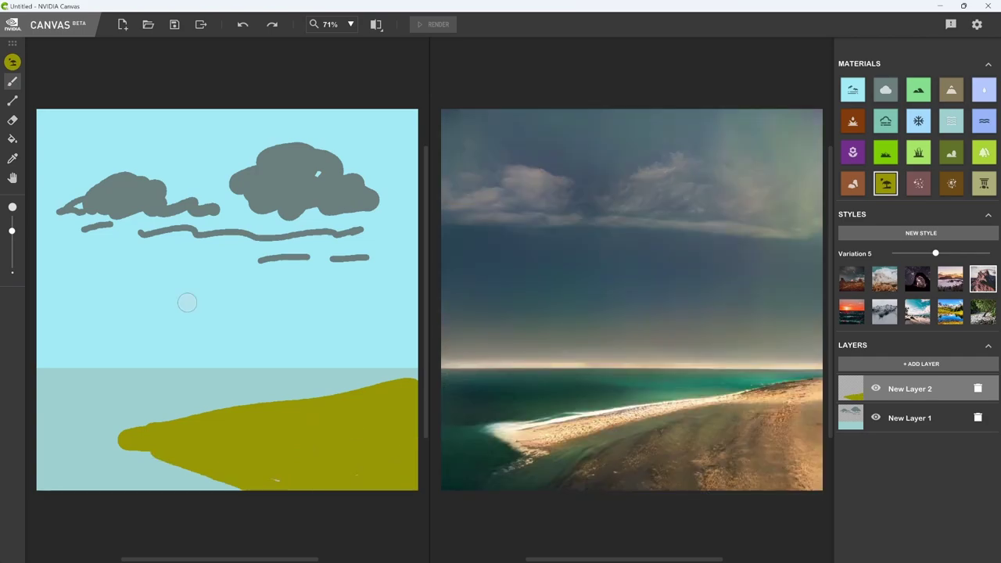
mouse_move(191, 461)
mouse_down()
mouse_move(94, 489)
mouse_move(242, 486)
mouse_up()
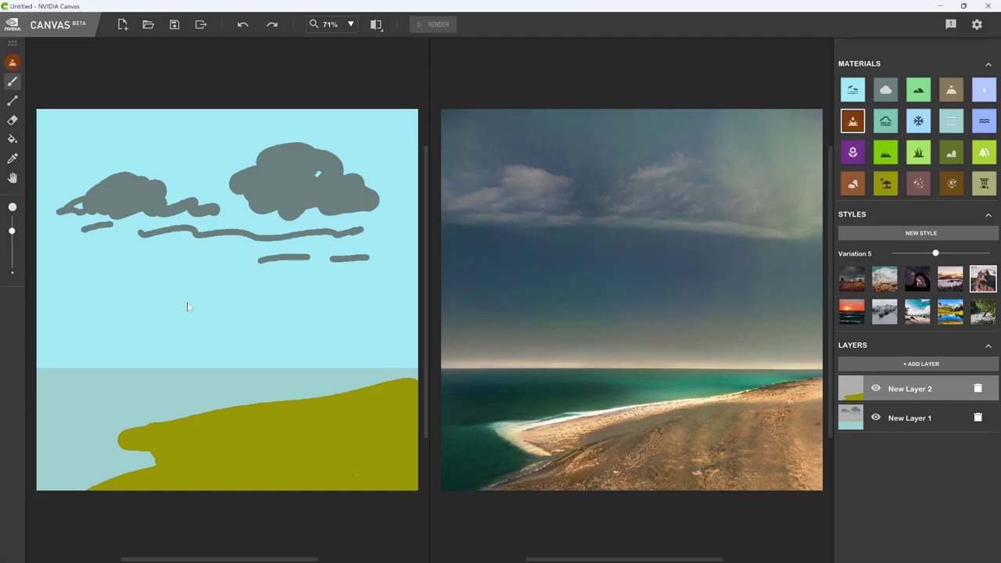
Paint a brown dirt patch along the bottom edge of the canvas
drag(12, 231, 12, 243)
mouse_move(156, 485)
mouse_down()
mouse_move(180, 473)
mouse_move(313, 480)
mouse_up()
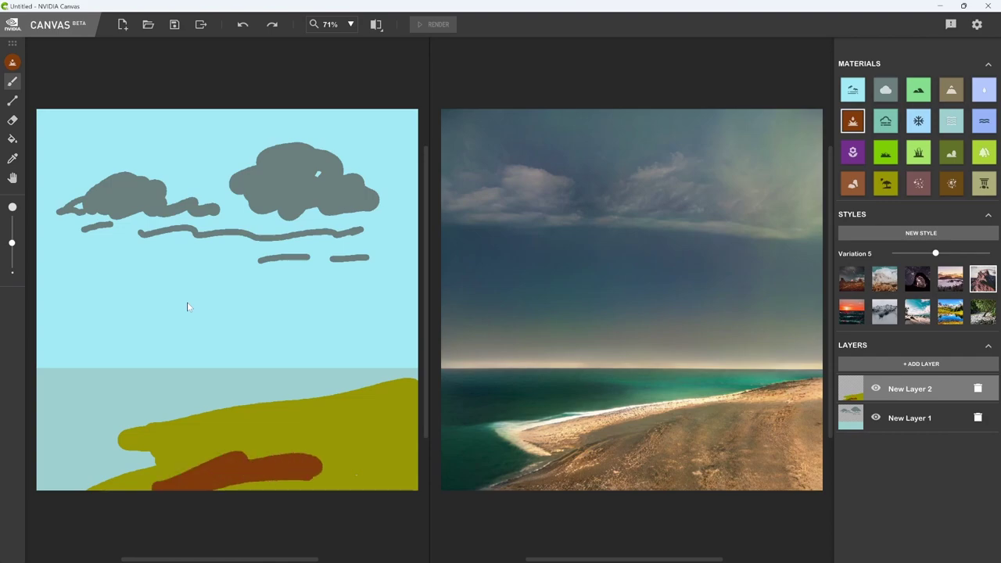
mouse_move(219, 483)
mouse_down()
mouse_move(336, 481)
mouse_move(325, 466)
mouse_move(164, 483)
mouse_up()
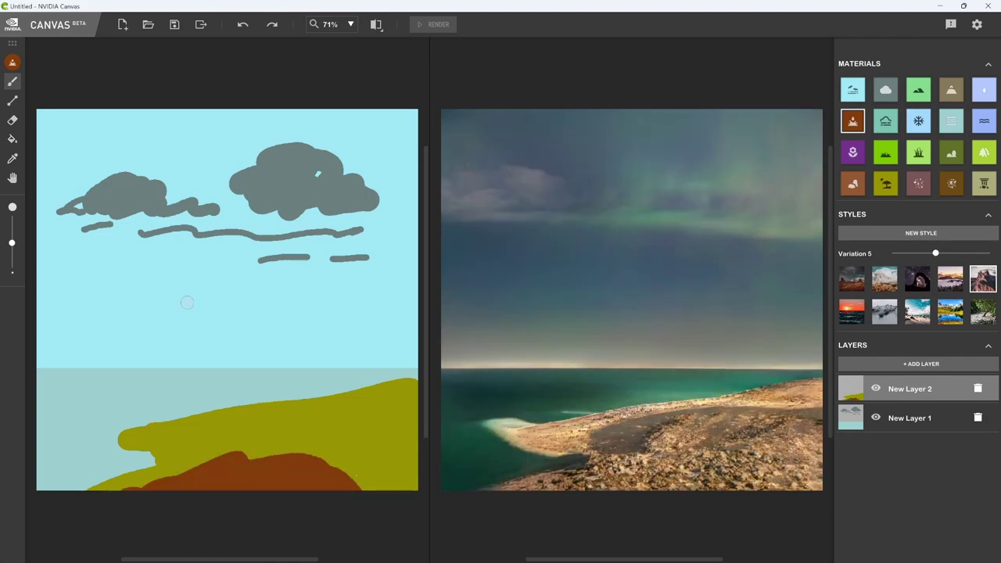
mouse_move(283, 450)
mouse_down()
mouse_move(291, 440)
mouse_move(341, 437)
mouse_up()
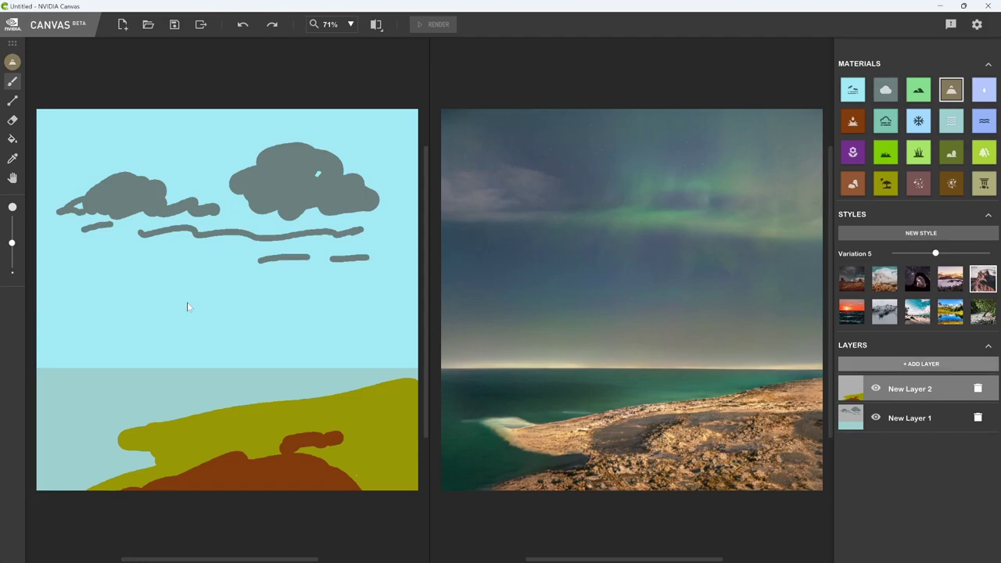
Add a third layer and paint tan mountains along the horizon
click(921, 363)
mouse_move(55, 372)
mouse_down()
mouse_move(116, 353)
mouse_move(208, 373)
mouse_move(339, 369)
mouse_up()
key(e)
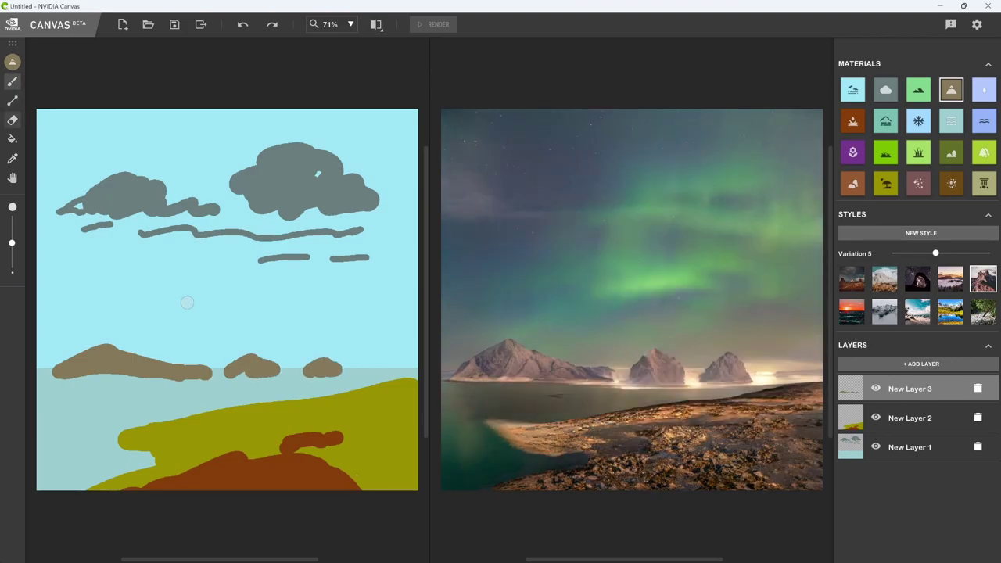
Trim the mountain bases straight at the waterline with a light-blue line, checking against the shore layer
click(12, 100)
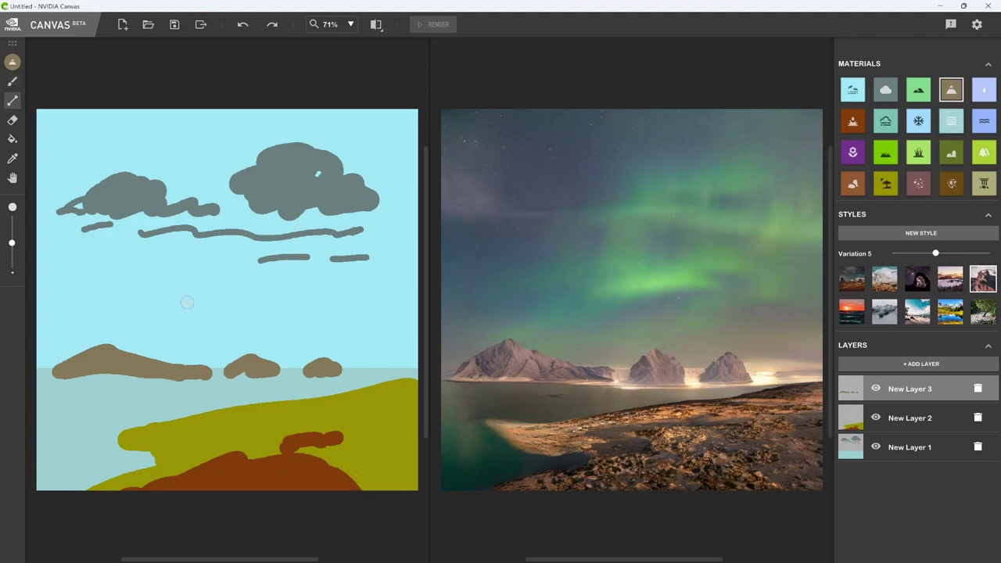
click(950, 121)
drag(43, 373, 349, 373)
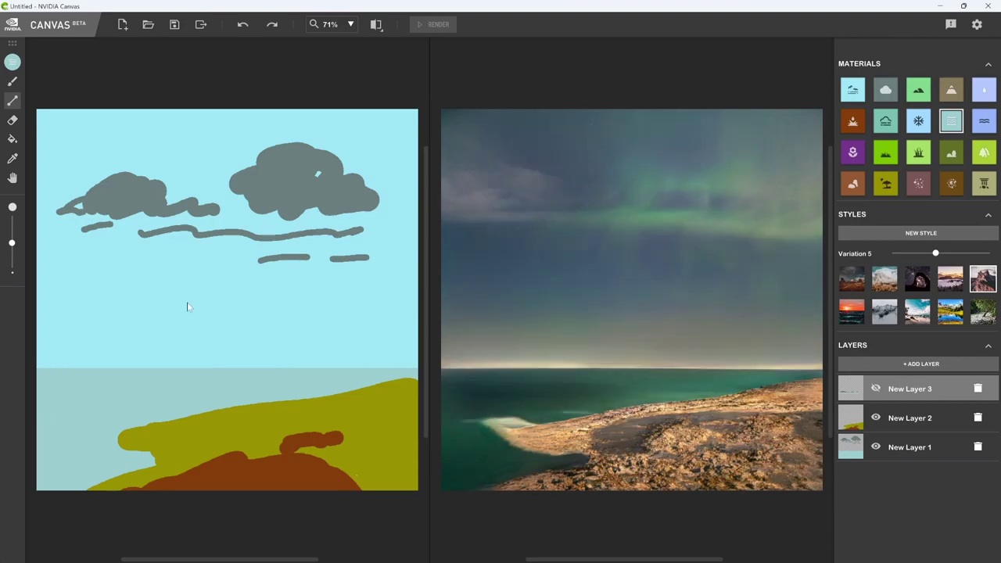
click(876, 417)
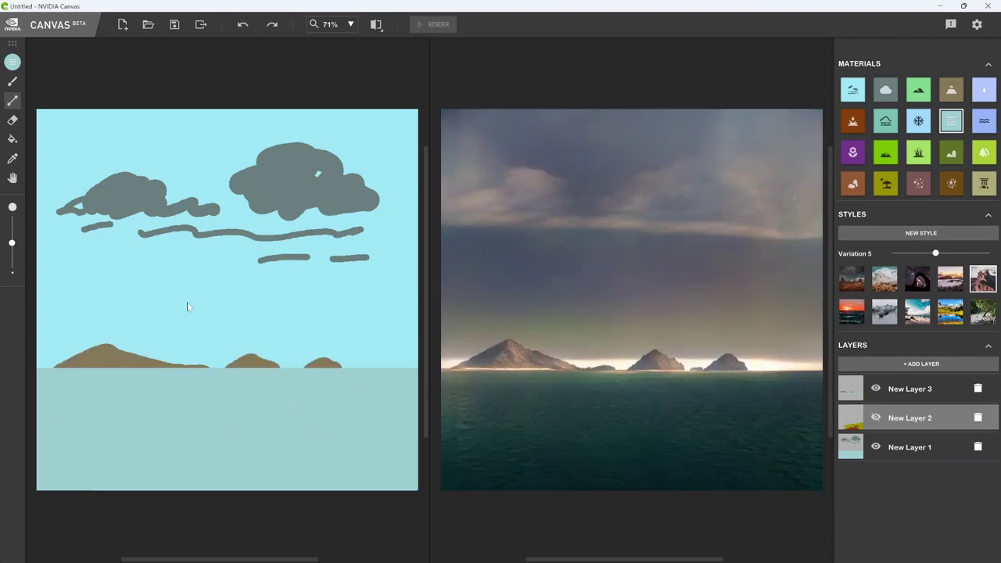
click(876, 418)
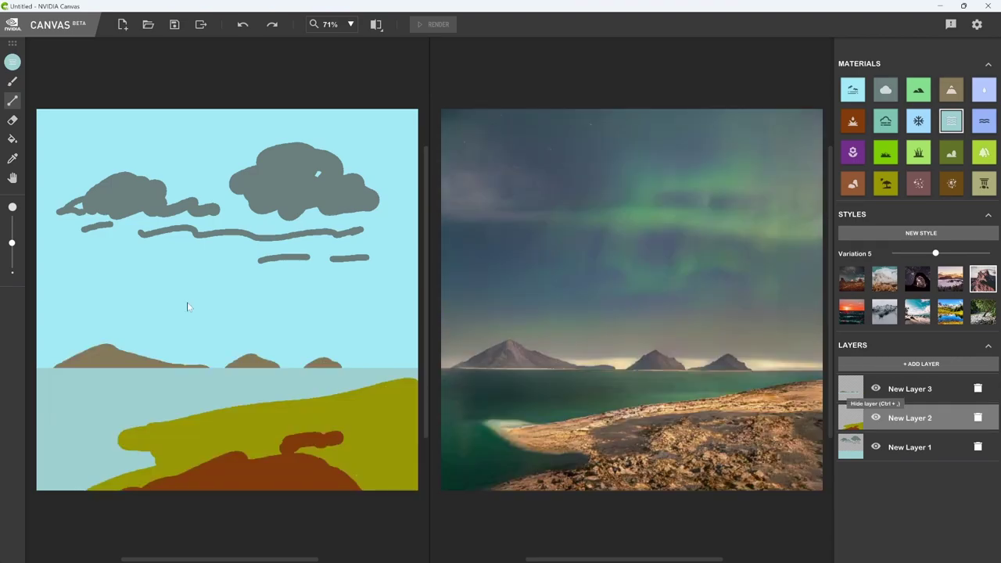
Paint a tall light-green hill along the right edge of the shore, redoing the first stroke
click(917, 89)
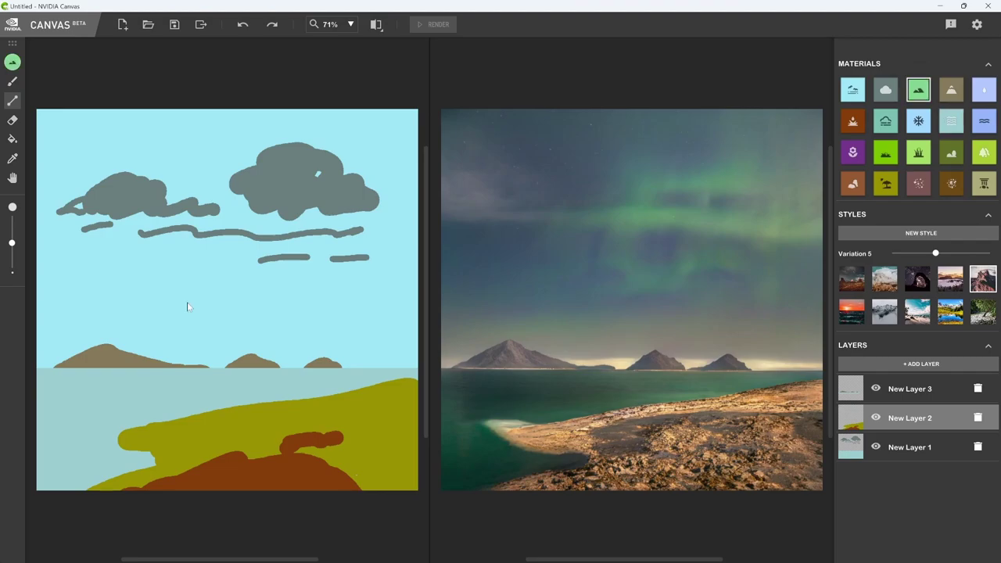
key(b)
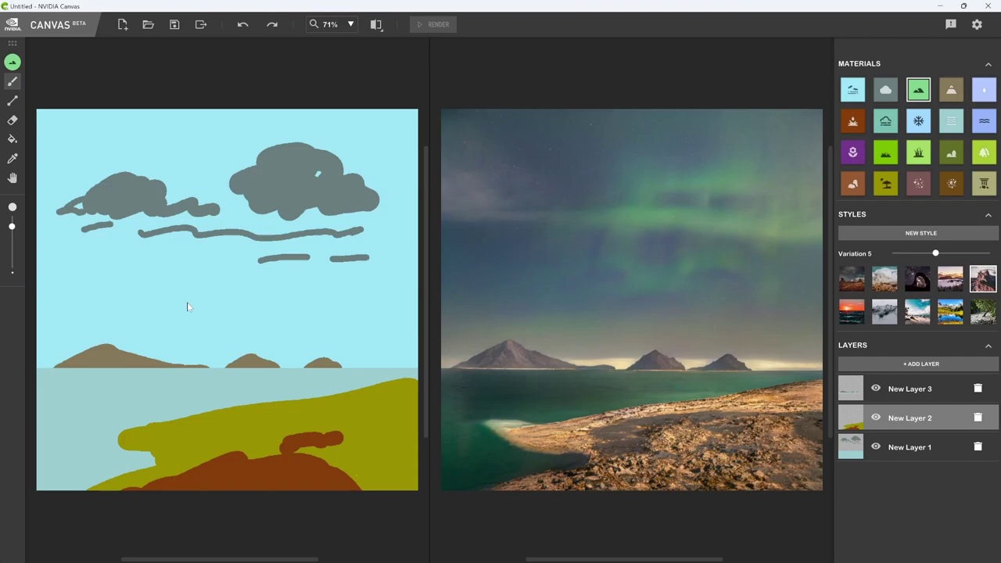
mouse_move(325, 415)
mouse_down()
mouse_move(406, 332)
mouse_move(367, 391)
mouse_up()
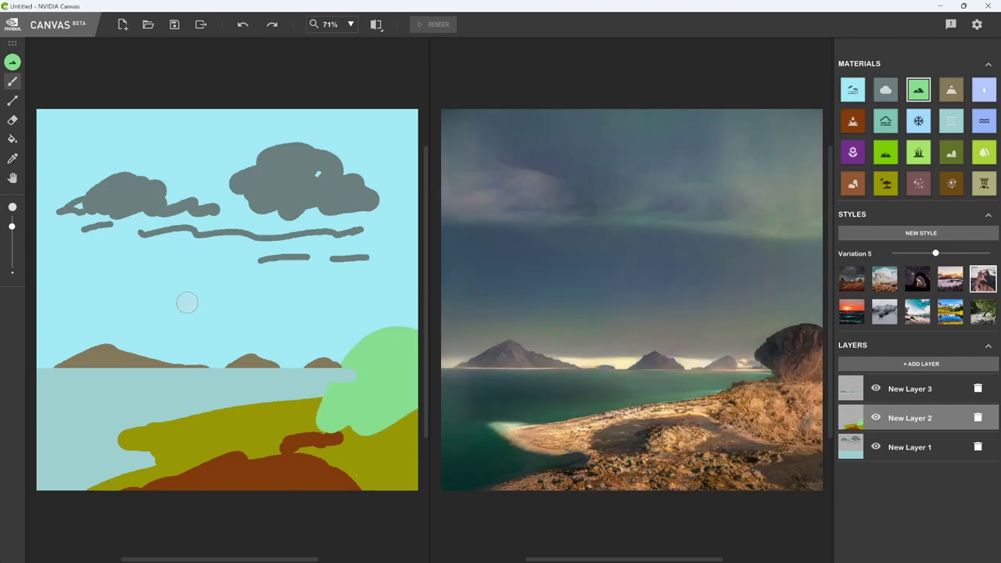
key(ctrl+z)
mouse_move(344, 434)
mouse_down()
mouse_move(395, 344)
mouse_move(360, 430)
mouse_move(414, 368)
mouse_move(411, 427)
mouse_move(402, 394)
mouse_move(320, 426)
mouse_move(258, 422)
mouse_up()
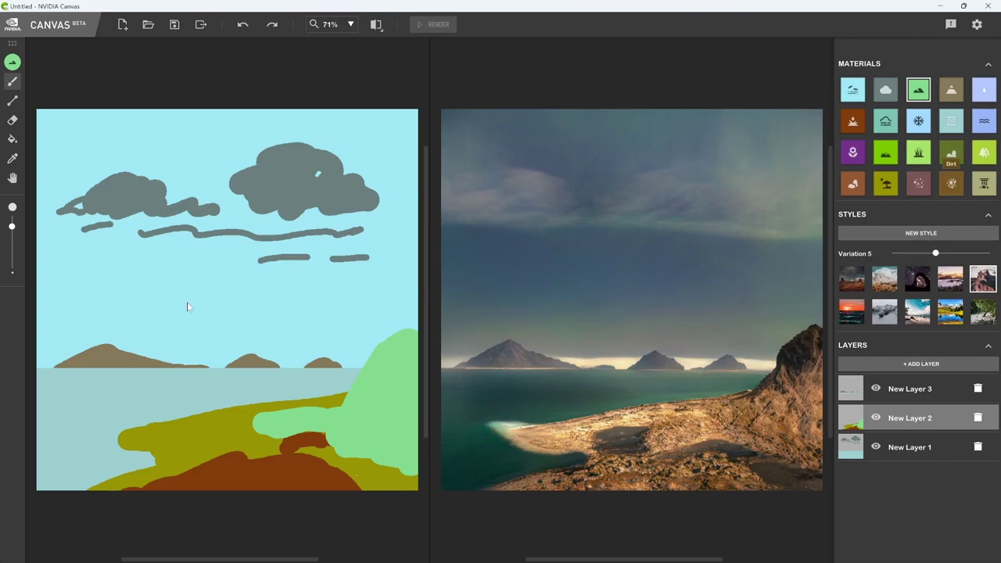
Paint brown rocks over the lower-right hill and shore
click(852, 183)
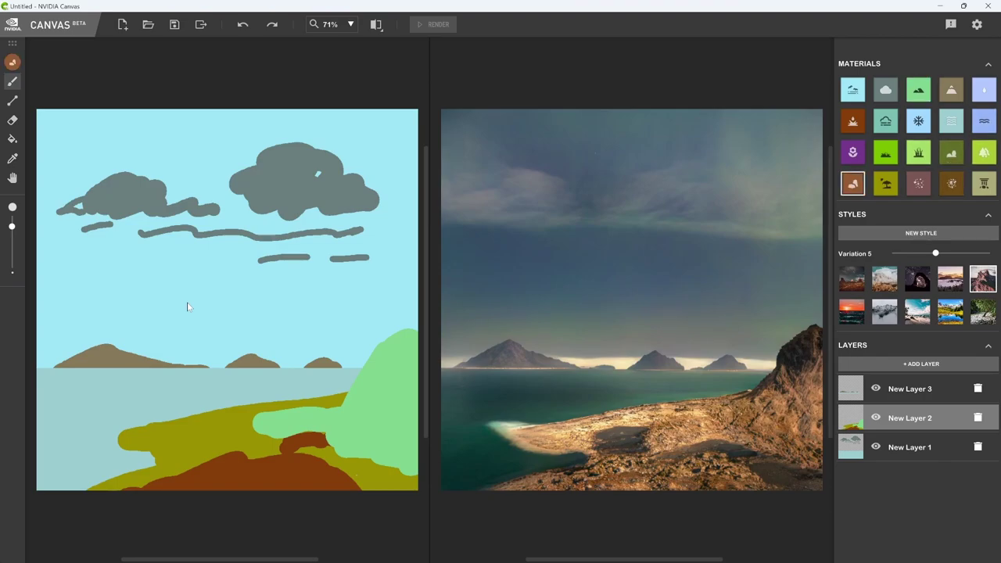
mouse_move(275, 430)
mouse_down()
mouse_move(374, 431)
mouse_move(383, 367)
mouse_move(410, 426)
mouse_move(375, 445)
mouse_move(407, 461)
mouse_move(352, 476)
mouse_up()
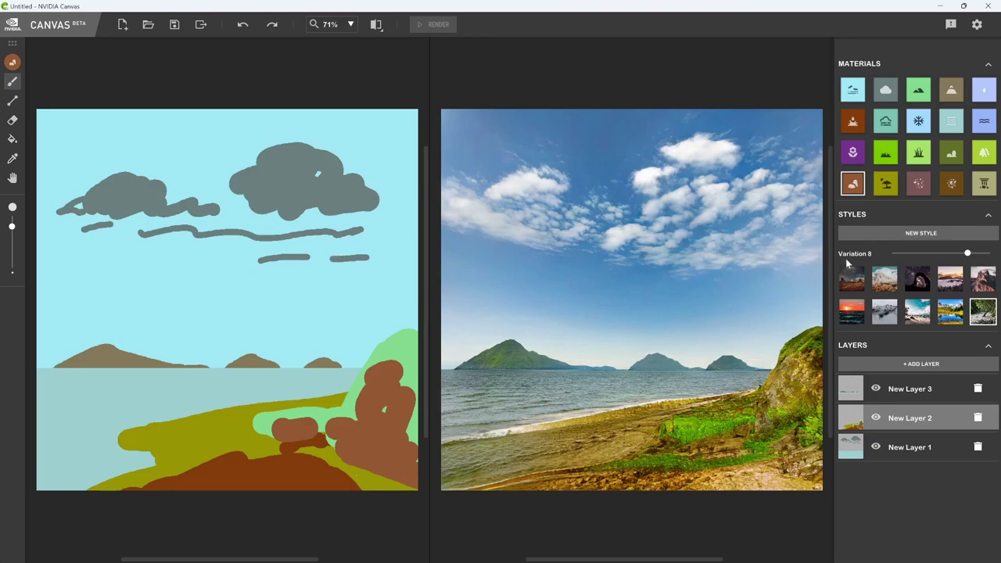
Import 20210425_145251.jpg from Documents > canvas as a new style and apply it
click(898, 234)
click(595, 293)
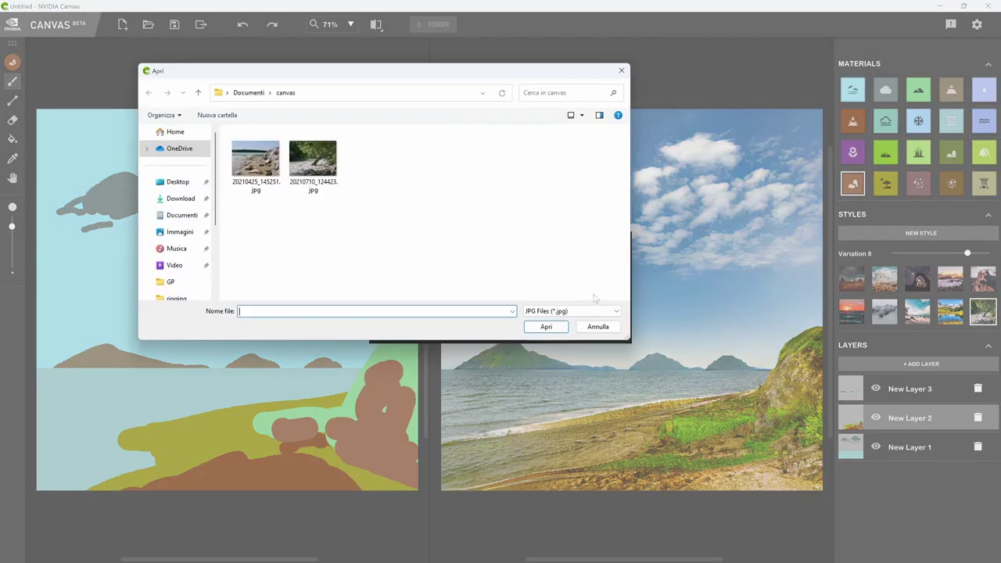
click(258, 164)
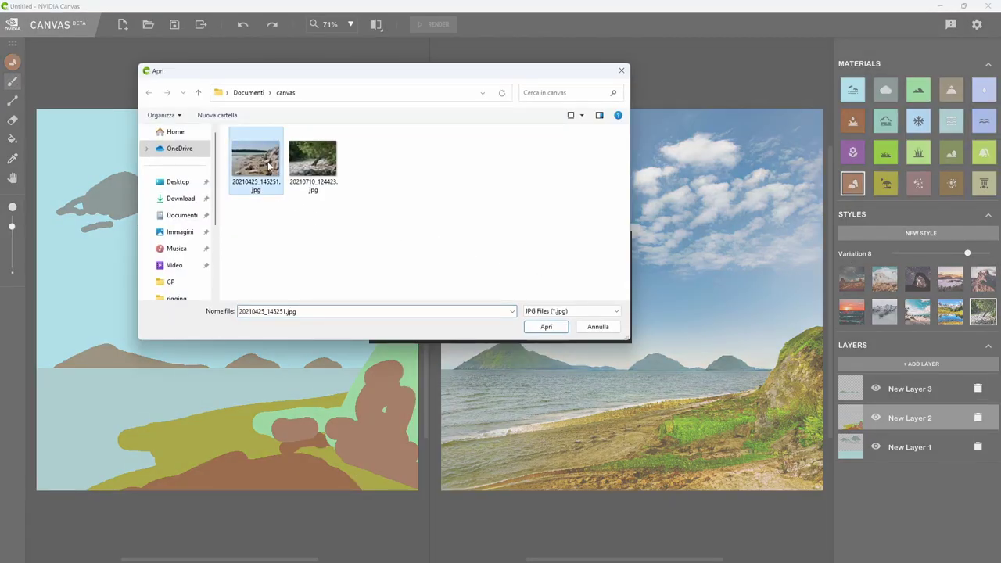
click(560, 328)
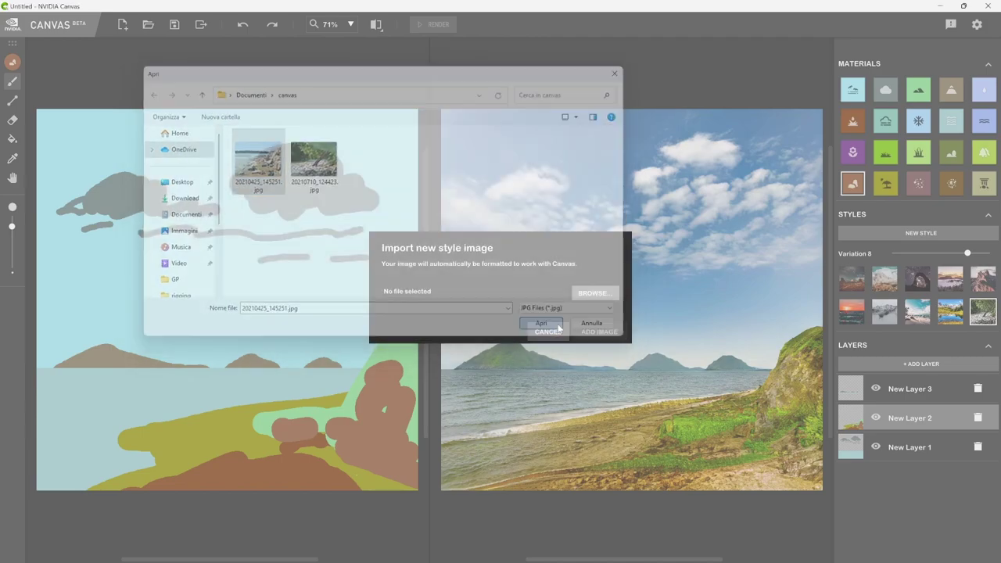
click(600, 331)
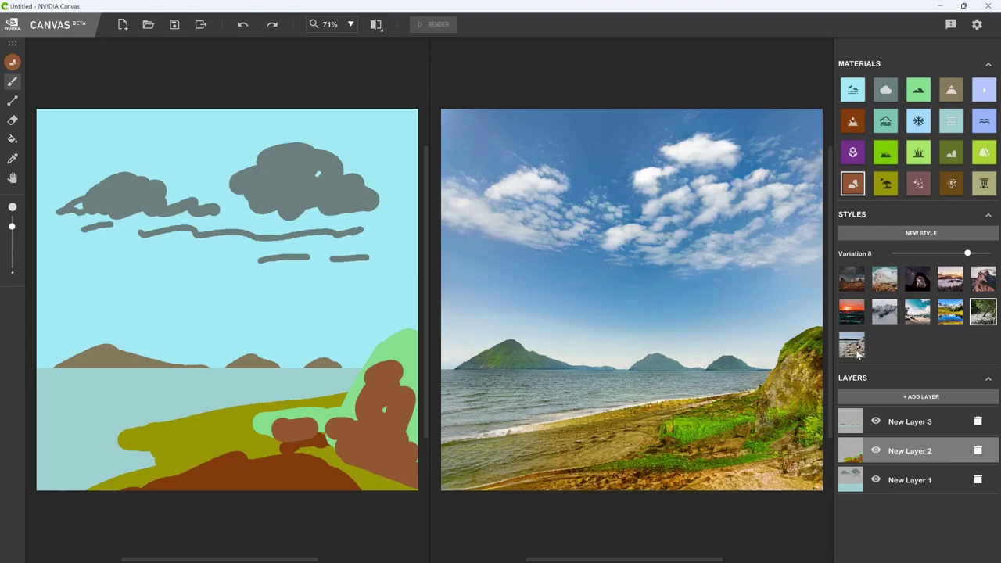
click(857, 351)
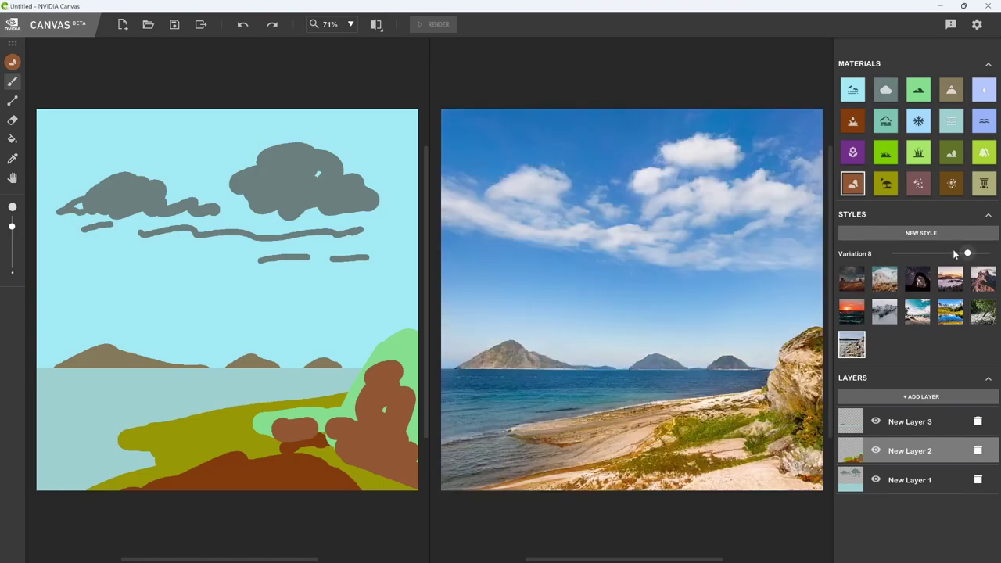
drag(954, 254, 892, 256)
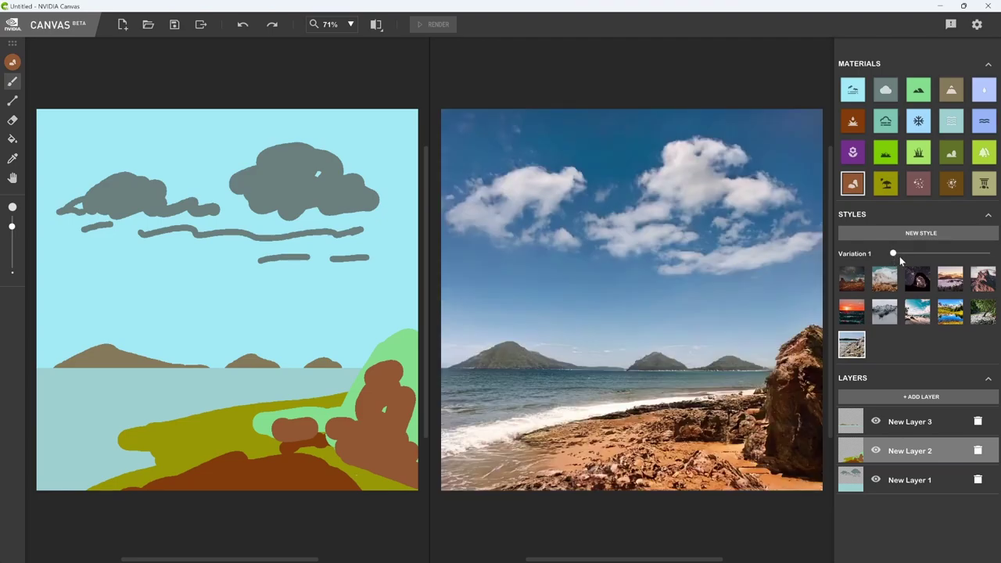
click(902, 254)
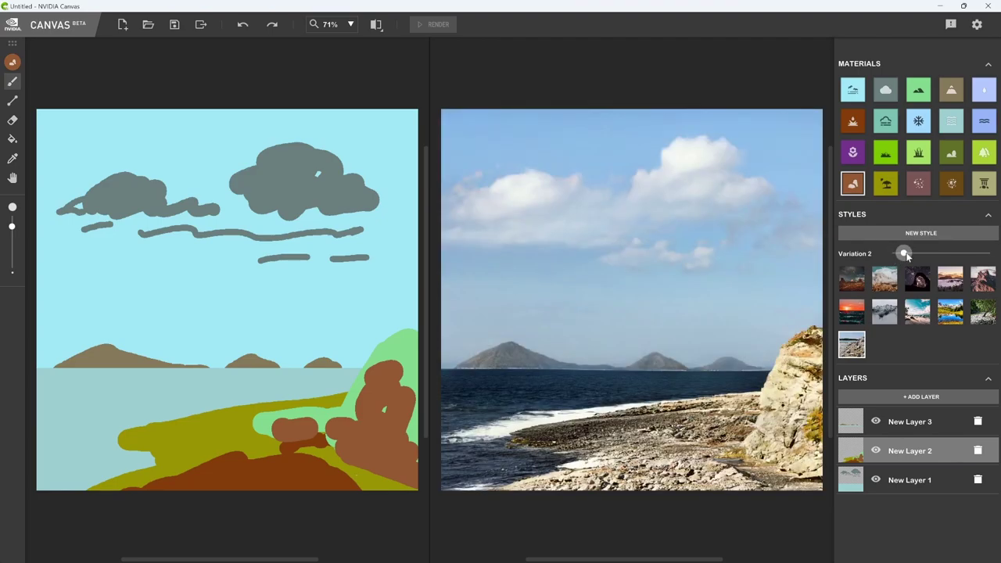
mouse_move(904, 255)
mouse_down()
mouse_move(988, 254)
mouse_move(968, 254)
mouse_up()
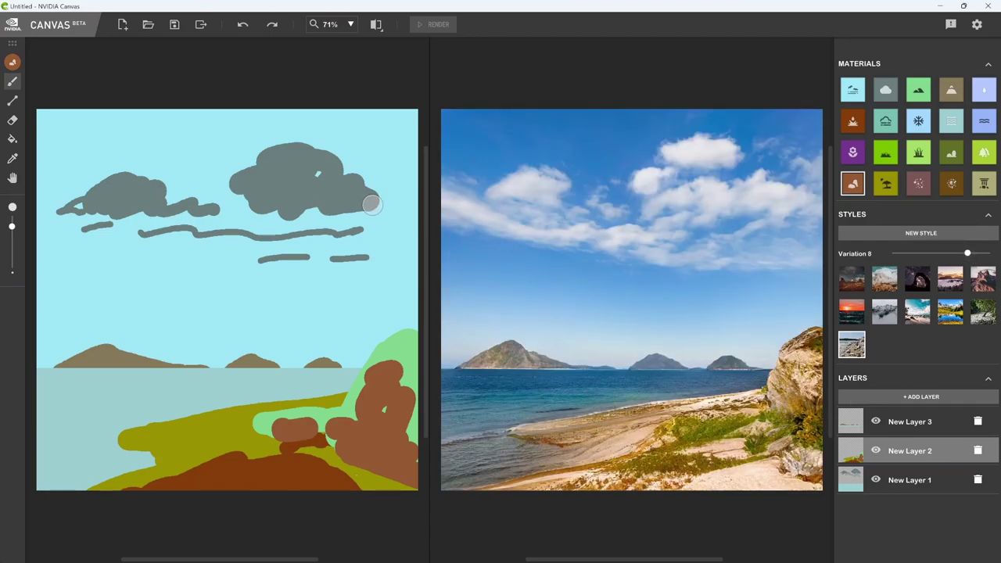
Save the beach painting as tutorial3.can
click(174, 26)
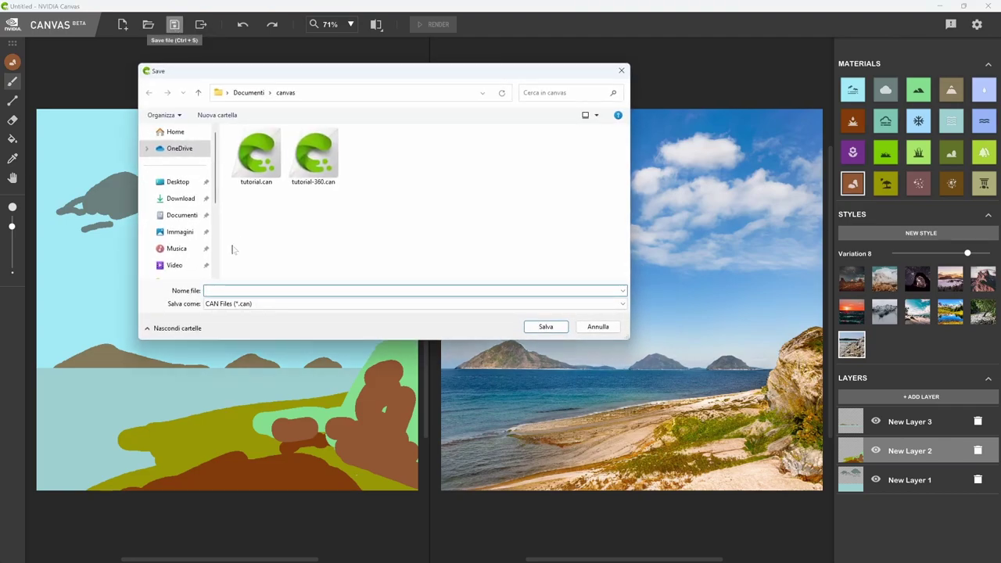
click(233, 290)
text(tutorial)
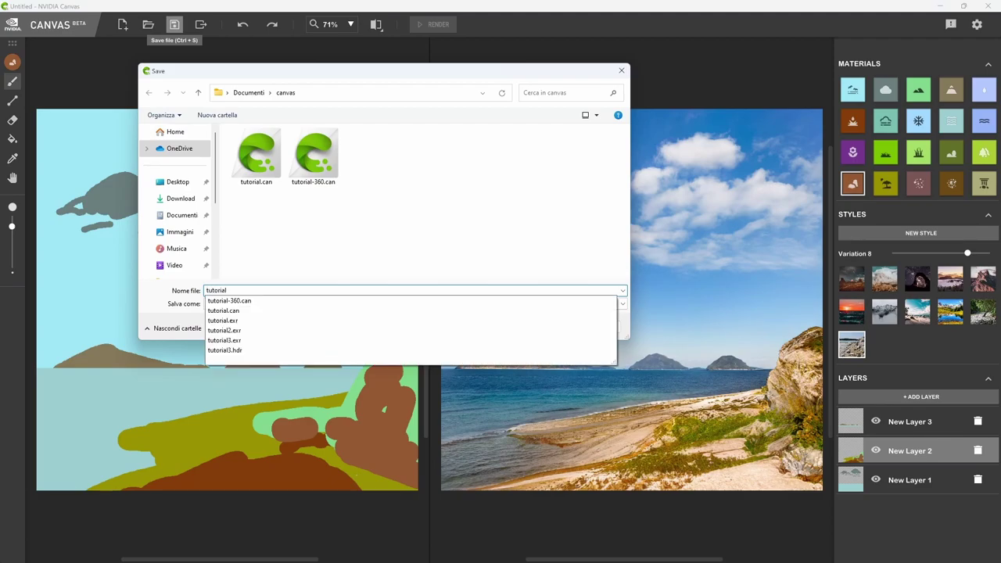
text(3)
click(552, 329)
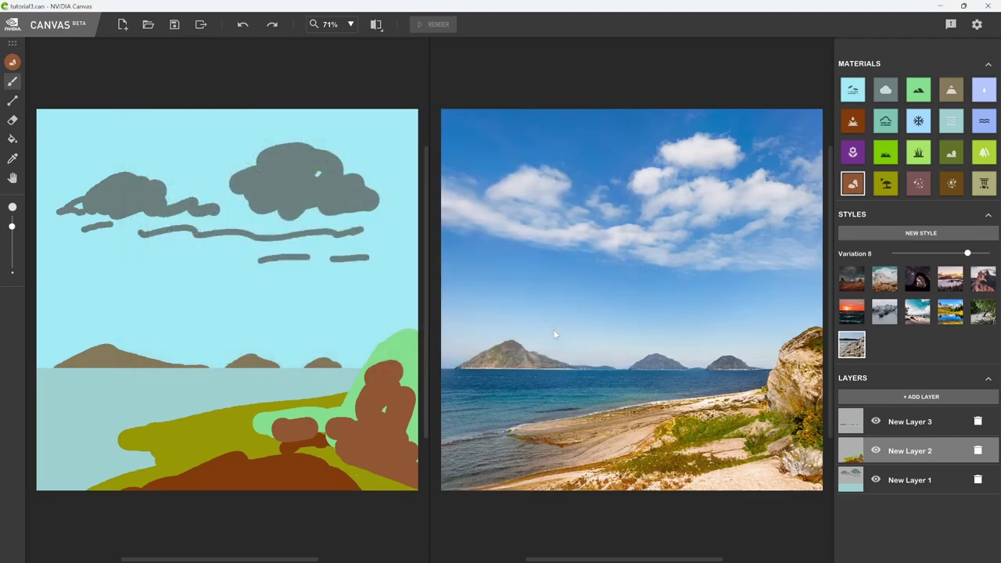
Toggle New Layer 2's visibility off and back on, leaving the foreground beach layer visible
click(875, 450)
click(875, 450)
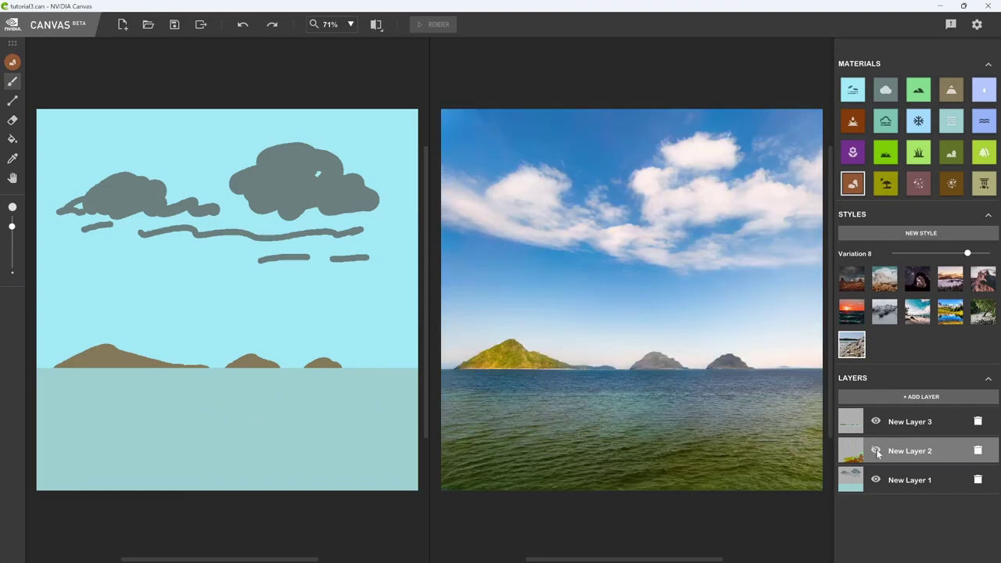
click(876, 451)
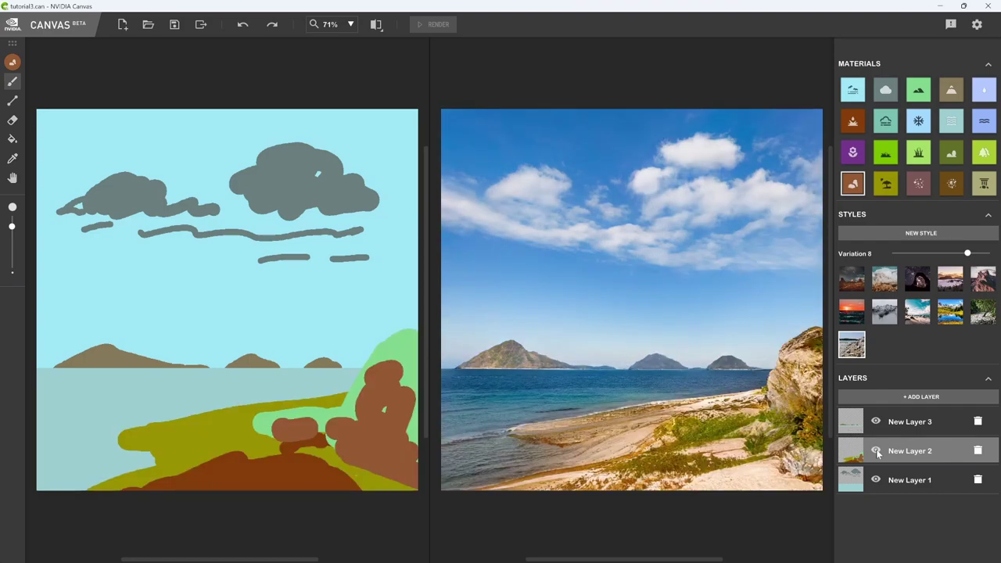
Export the render as PNG named tutorial3, then open tutorial3.png to view it
click(202, 24)
click(278, 304)
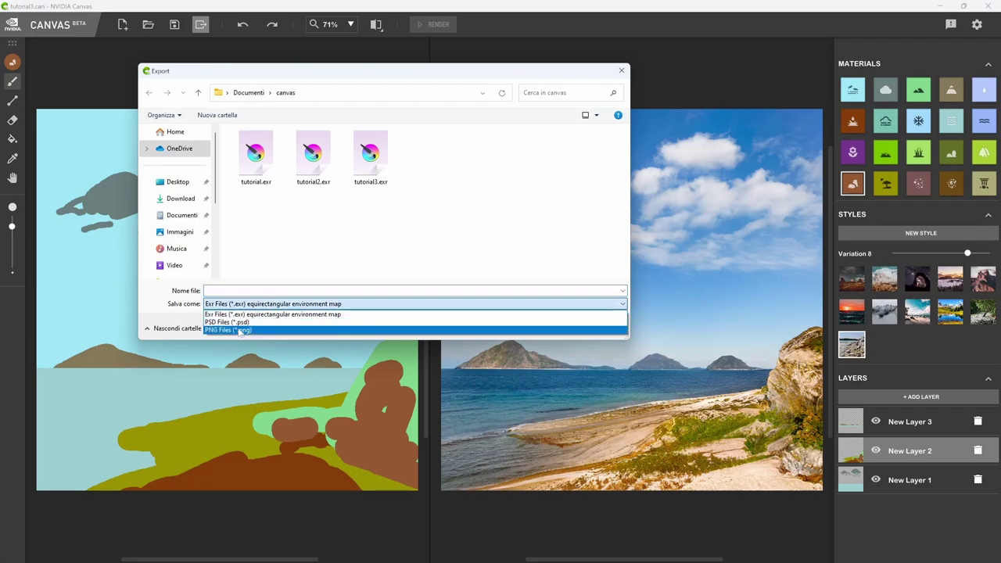
click(240, 332)
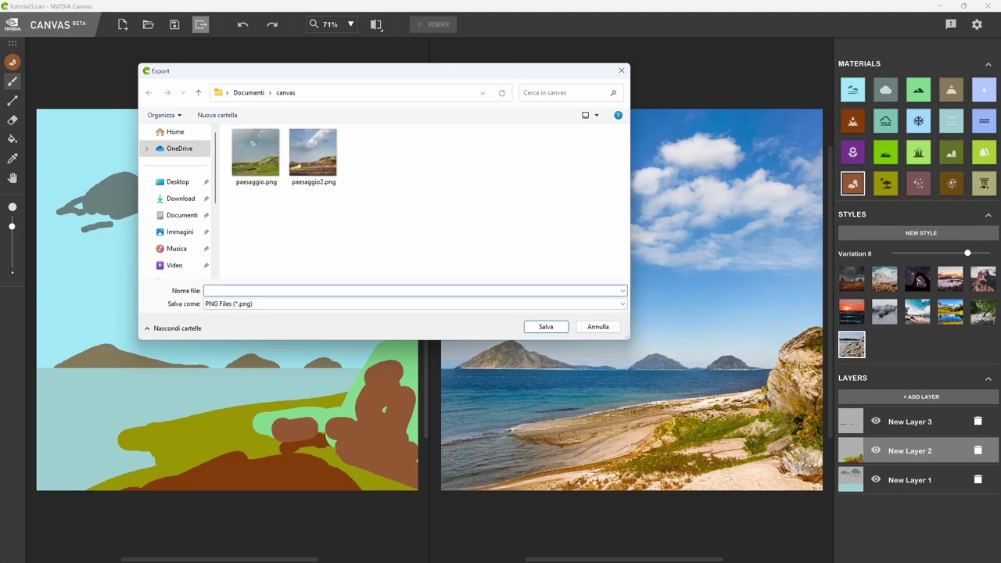
text(tutorial)
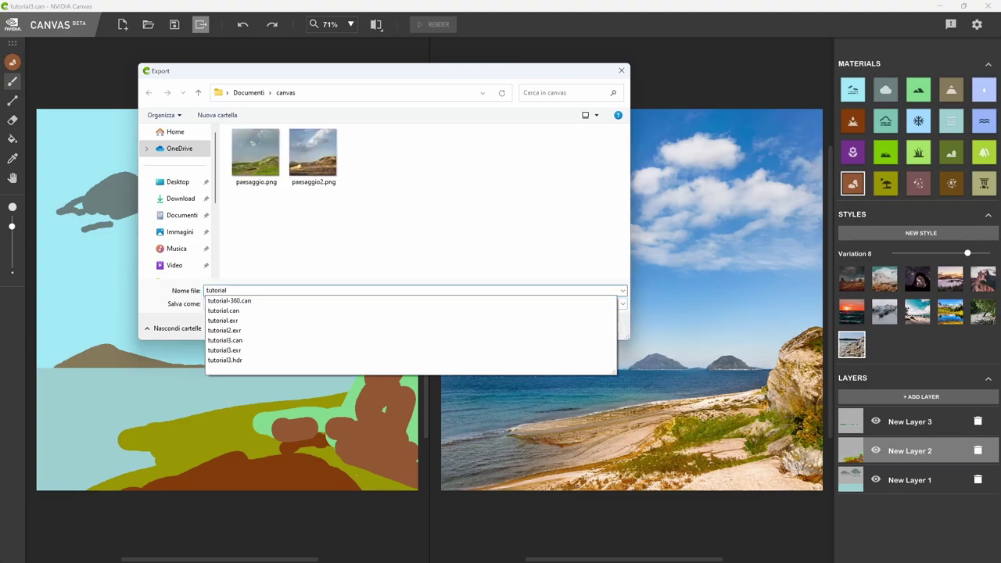
text(3)
click(519, 239)
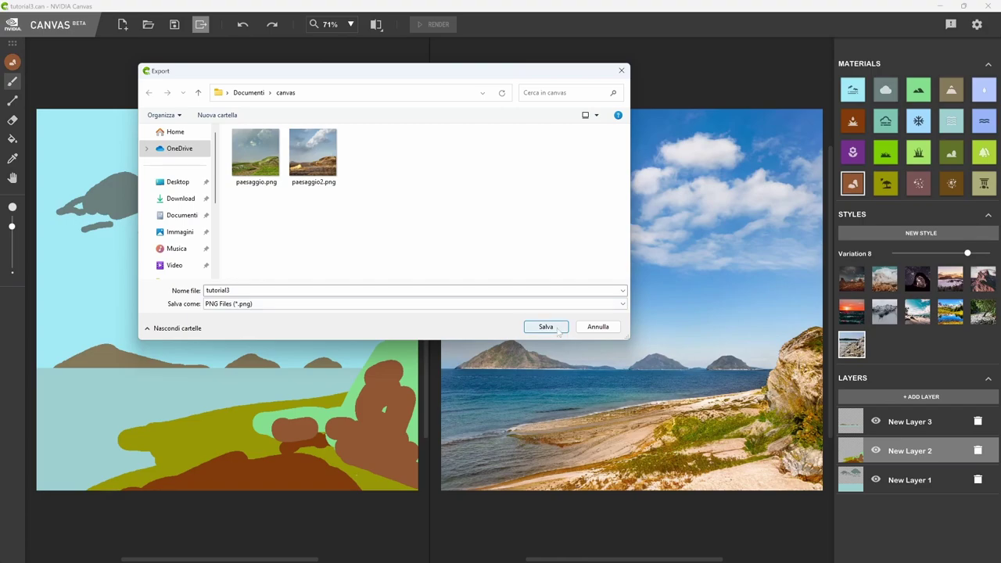
click(546, 327)
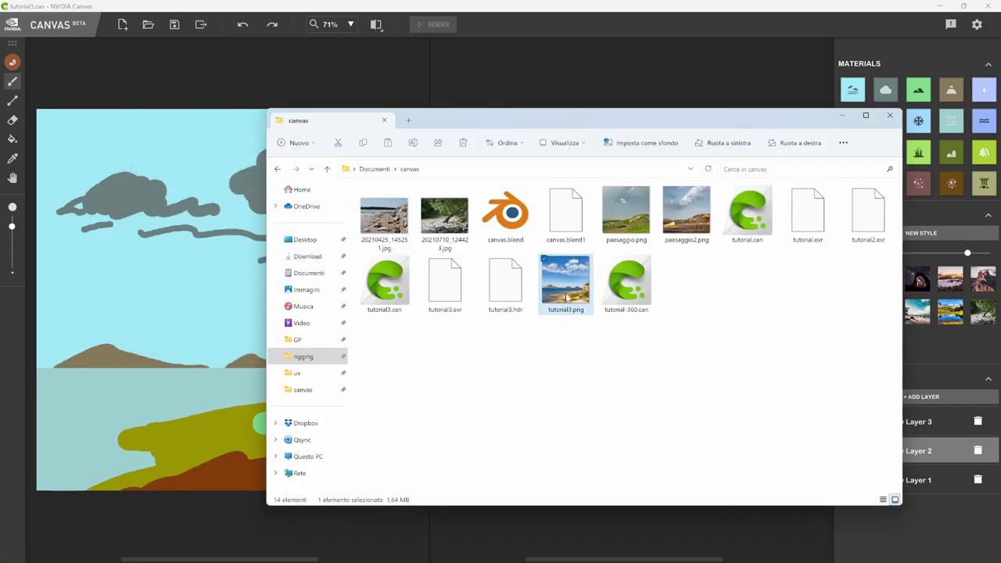
double_click(565, 295)
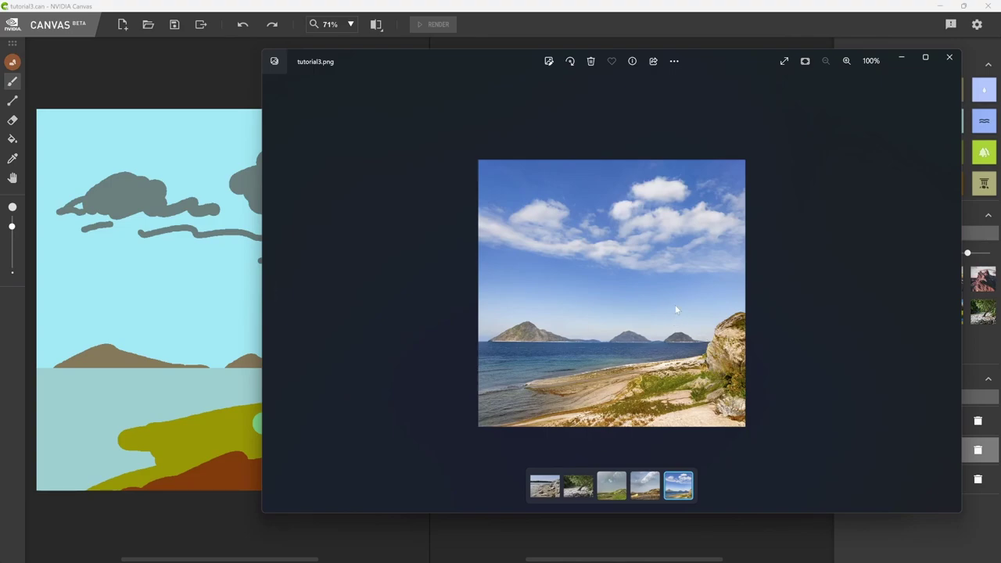
Show the file details of the exported tutorial3.png image with Alt+Enter
key(alt+Return)
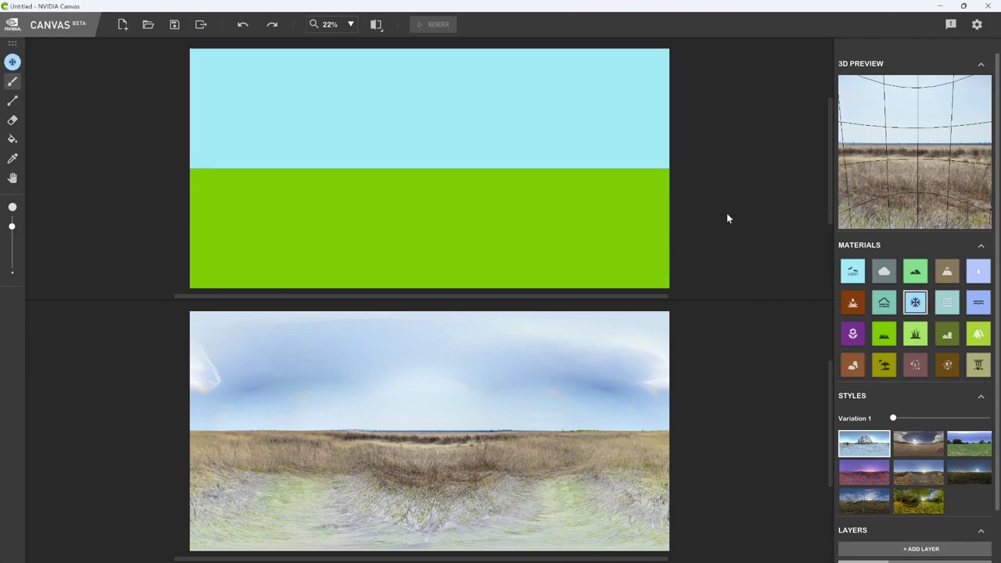
Fill the green ground with the Snow material, turning the panorama's lower half into a snowfield
key(l)
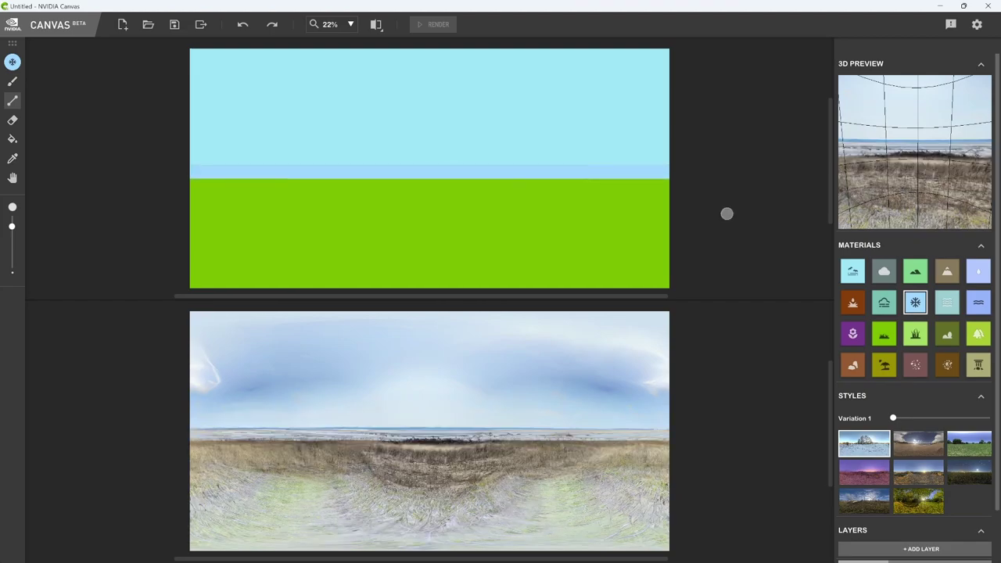
key(g)
click(726, 213)
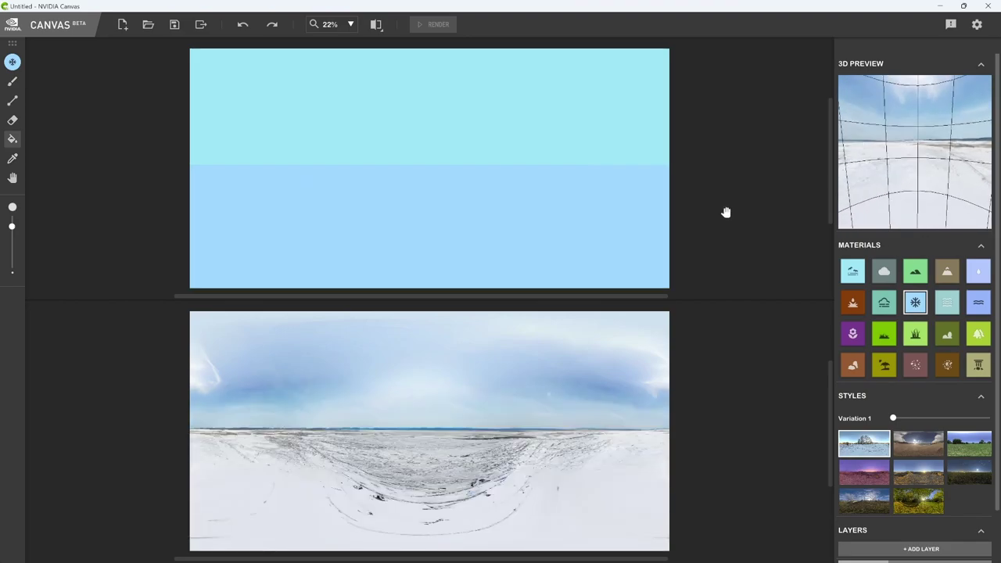
key(l)
key(Left)
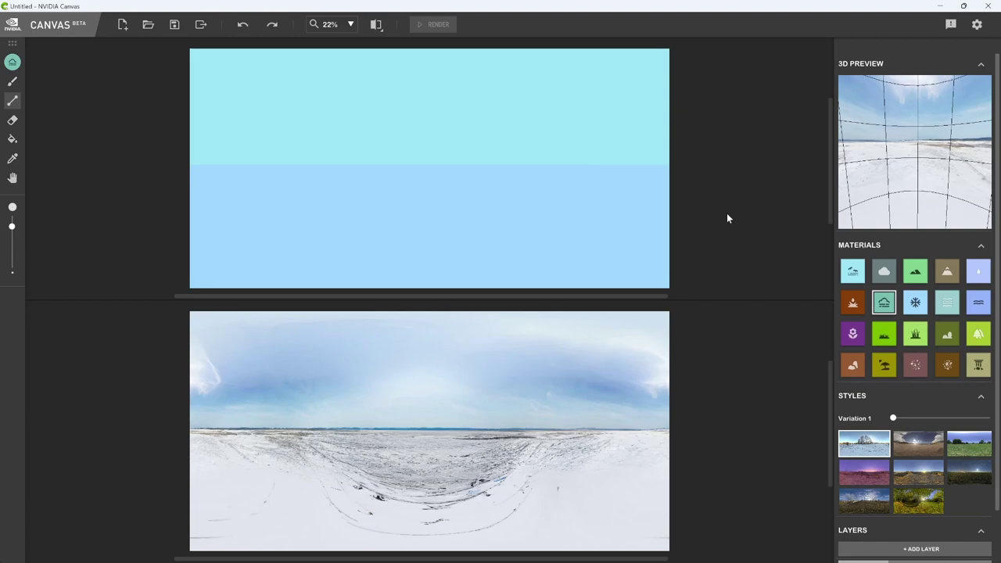
Draw a thinner straight terrain band along the horizon between sky and snow
key(bracketleft)
drag(189, 165, 525, 165)
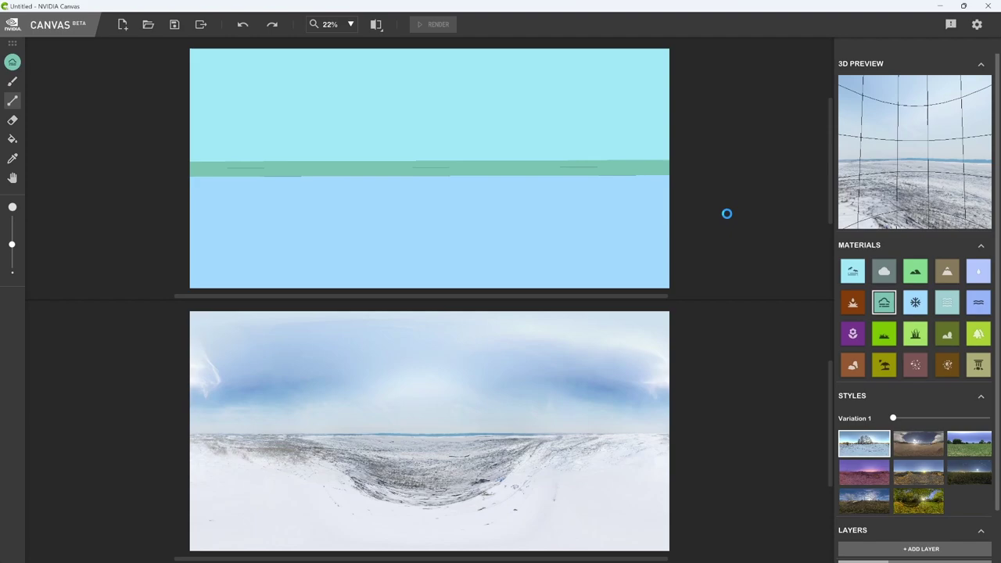
key(b)
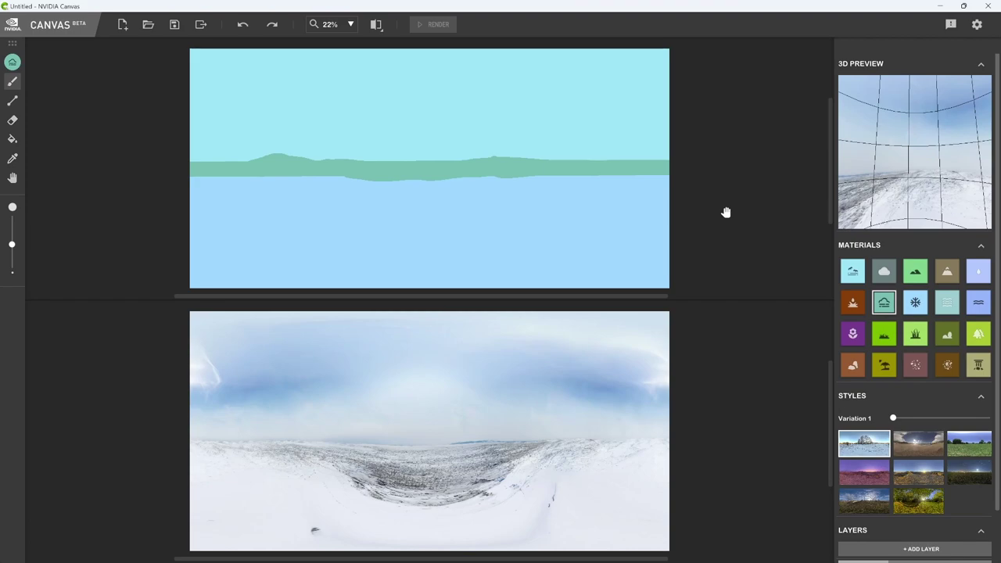
Paint a Mountain-material ridge across the horizon, then a taller peak on it
click(946, 271)
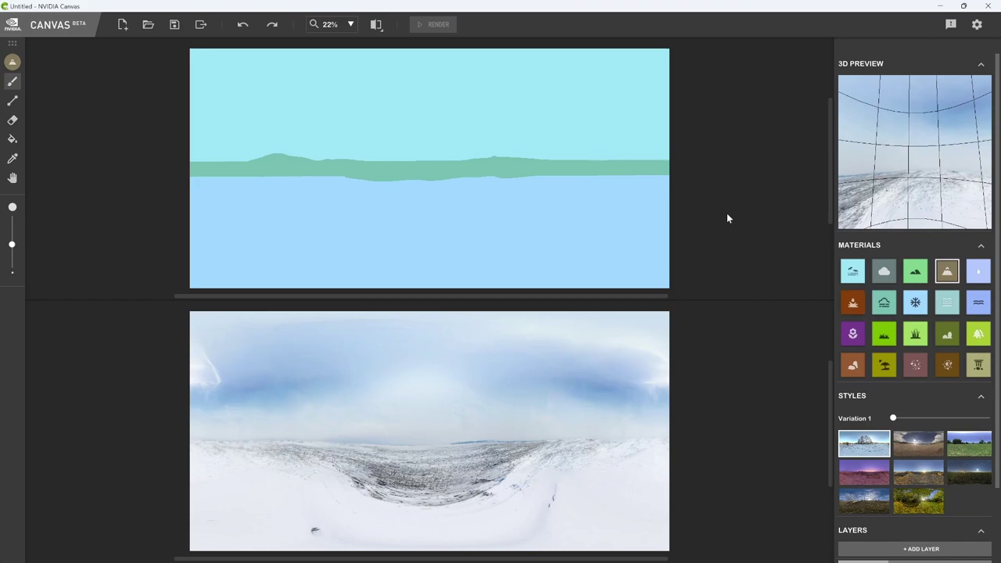
mouse_move(318, 178)
mouse_down()
mouse_move(412, 153)
mouse_move(560, 170)
mouse_move(412, 161)
mouse_move(445, 133)
mouse_move(463, 155)
mouse_move(492, 152)
mouse_up()
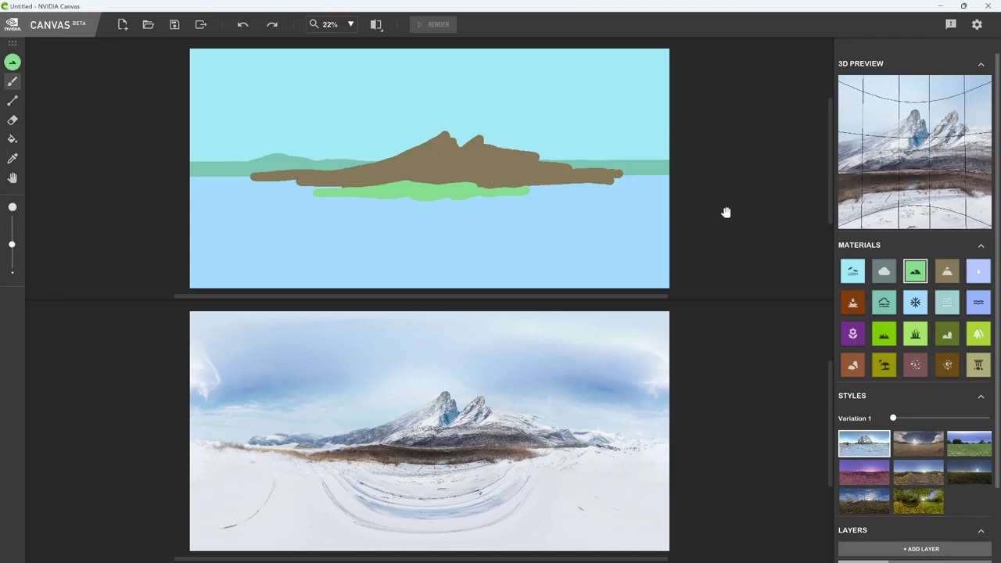
click(946, 270)
mouse_move(468, 143)
mouse_down()
mouse_move(491, 116)
mouse_move(512, 132)
mouse_move(489, 142)
mouse_move(561, 161)
mouse_up()
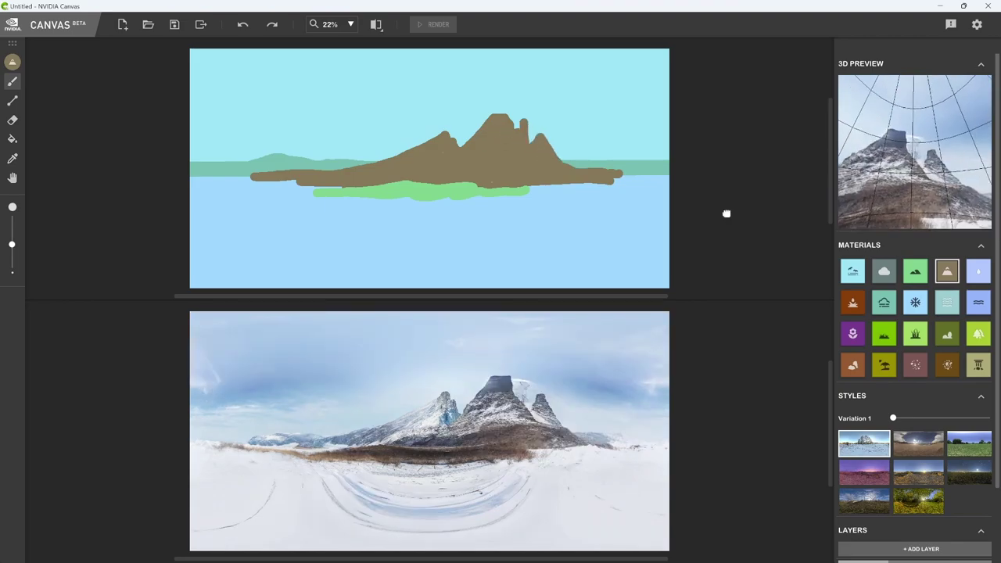
Erase jagged notches into the peaks, then add a third layer using the brown material
key(e)
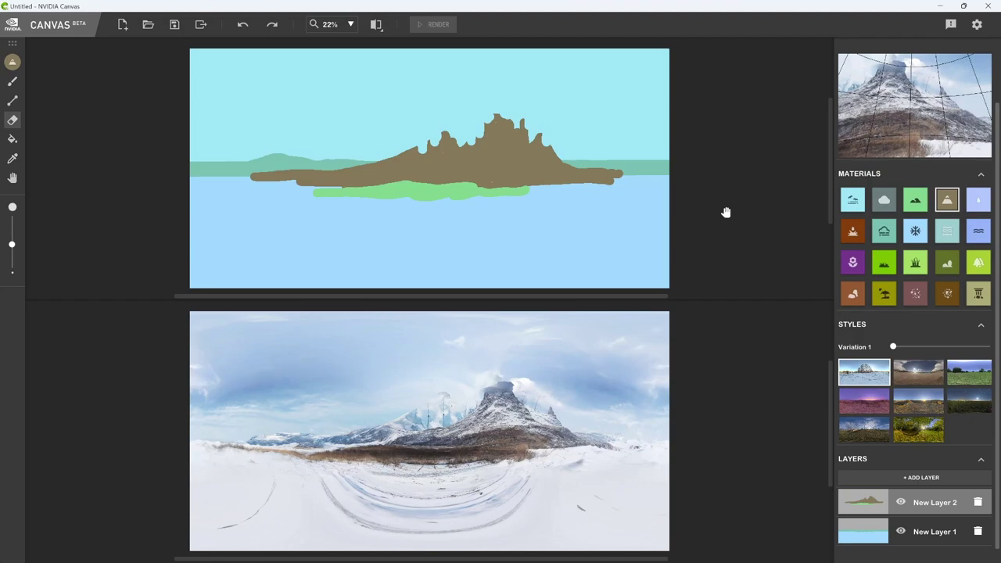
key(ctrl+shift+n)
key(Down)
key(Down)
key(Down)
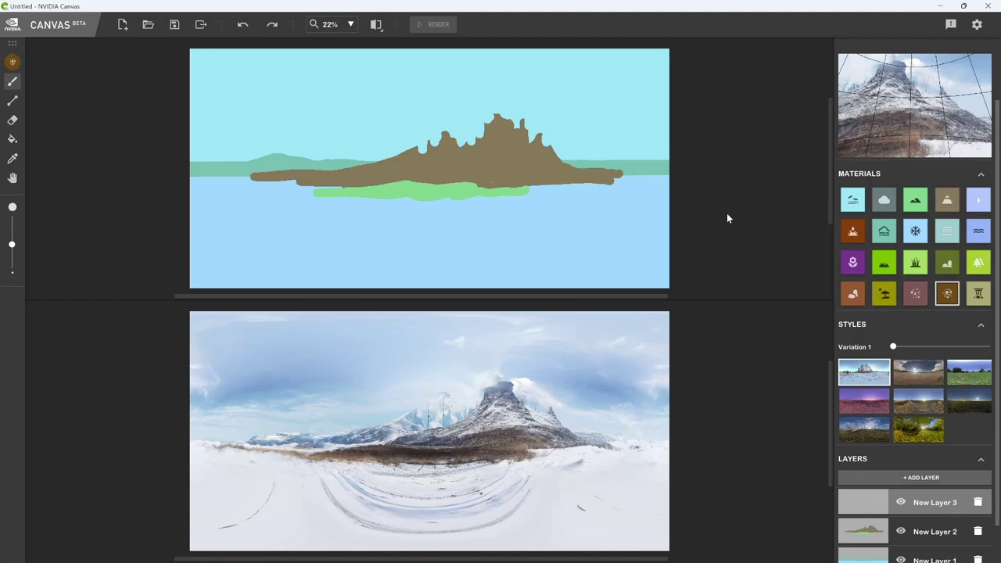
Paint in the mountain's left slope with a smaller brush, then select the light-blue material
key(])
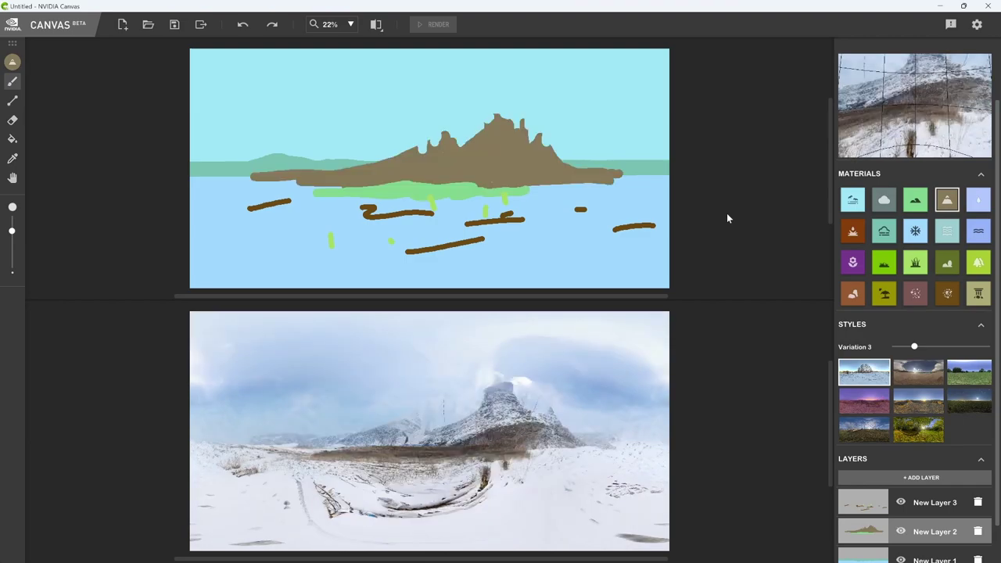
drag(418, 153, 458, 132)
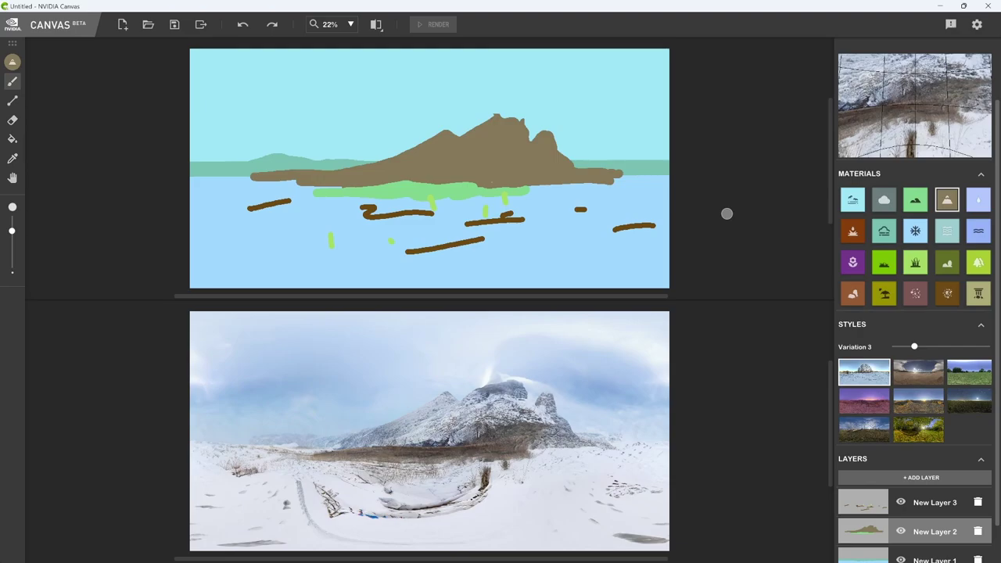
click(977, 199)
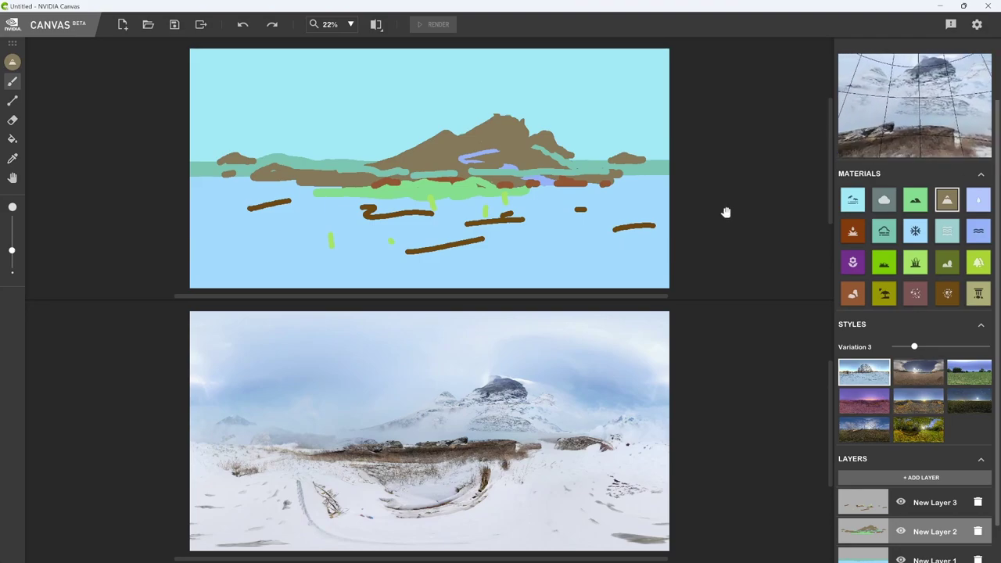
Cycle through style variations 1, 4, 7 and 9, settling on snowy Variation 4
key(Left)
key(Left)
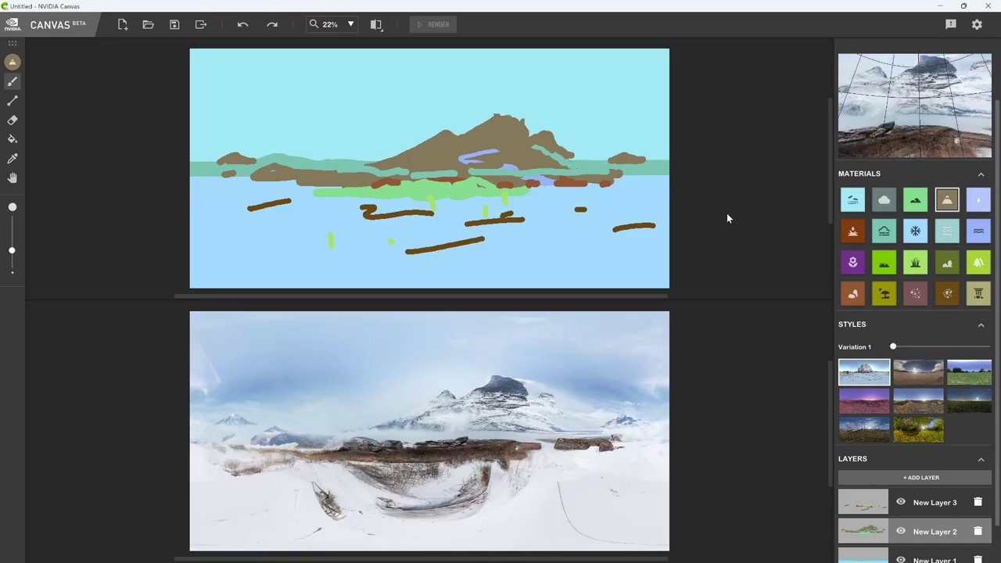
key(Right)
key(Right)
key(Right)
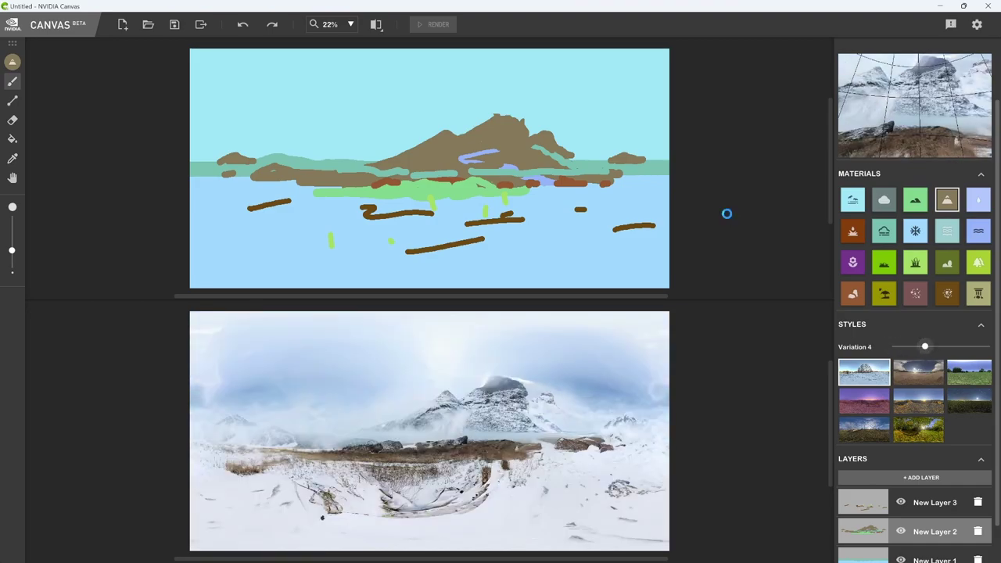
key(Right)
key(Right)
key(Right)
key(Right)
key(Right)
key(Right)
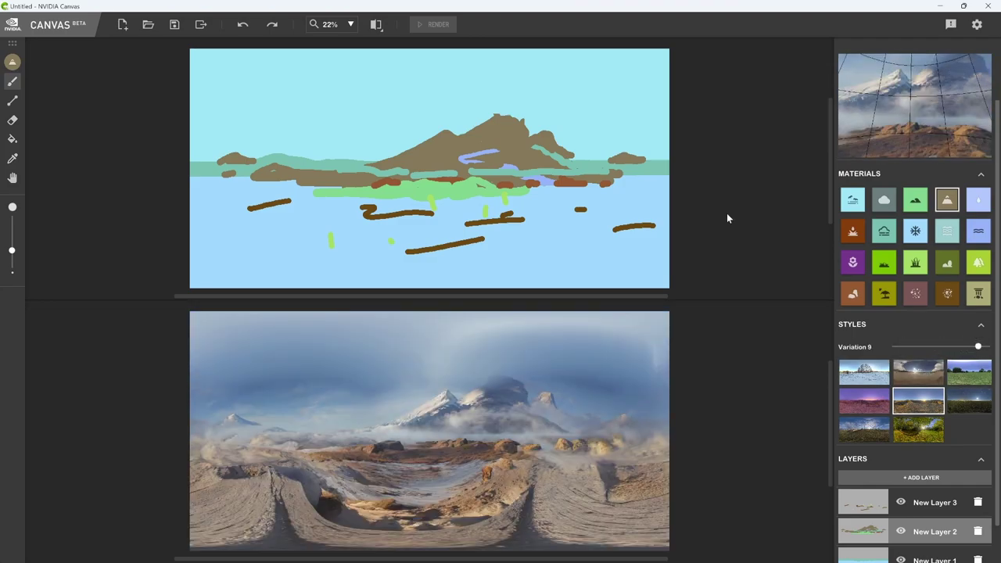
key(Right)
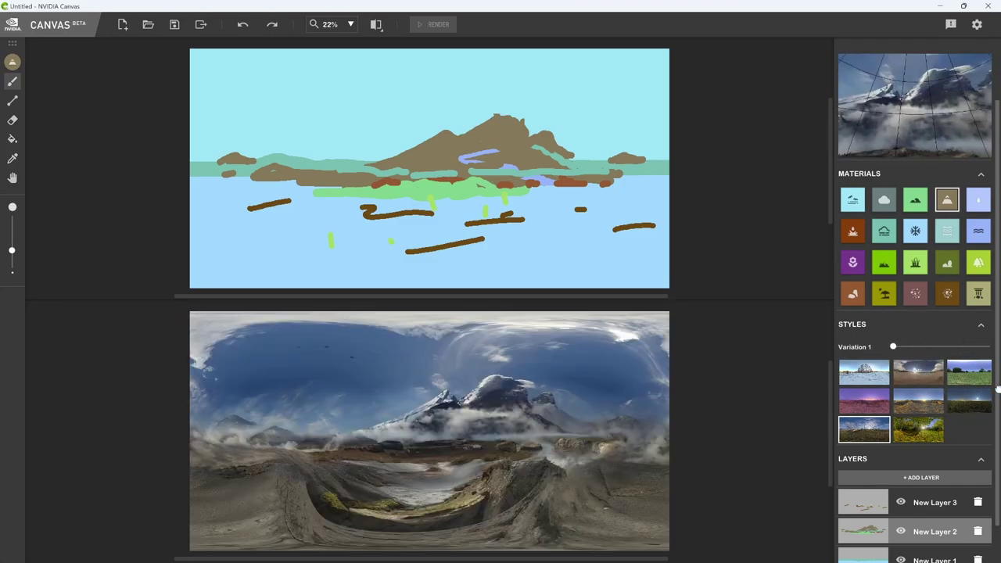
key(Right)
key(Left)
key(Left)
key(Left)
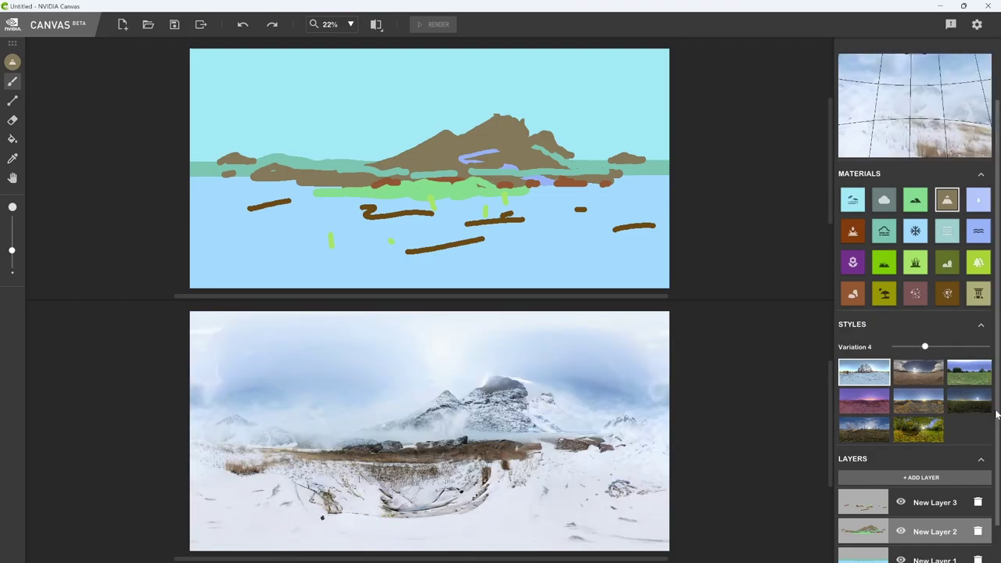
Save the project as panorama.can
click(174, 24)
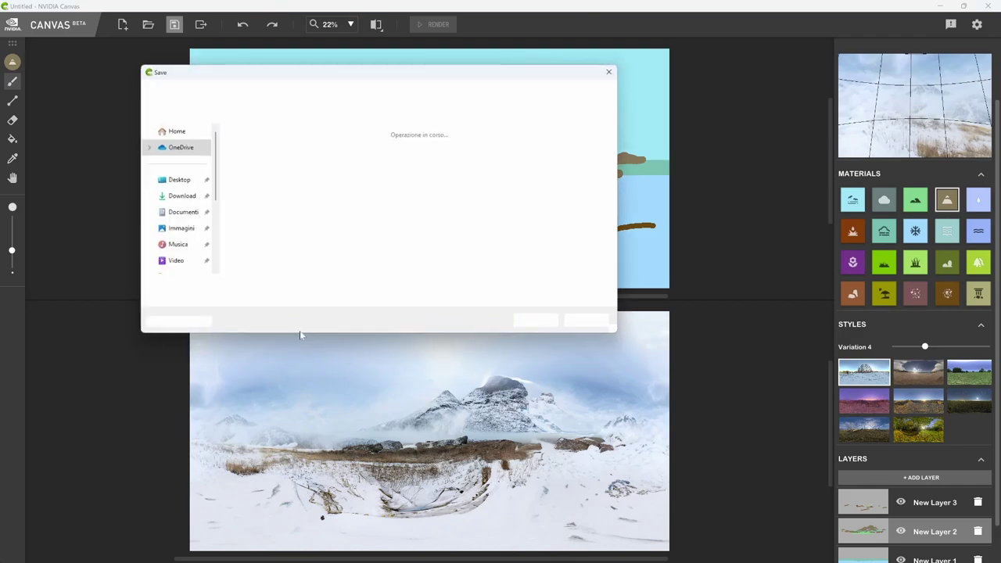
text(panorama)
click(547, 328)
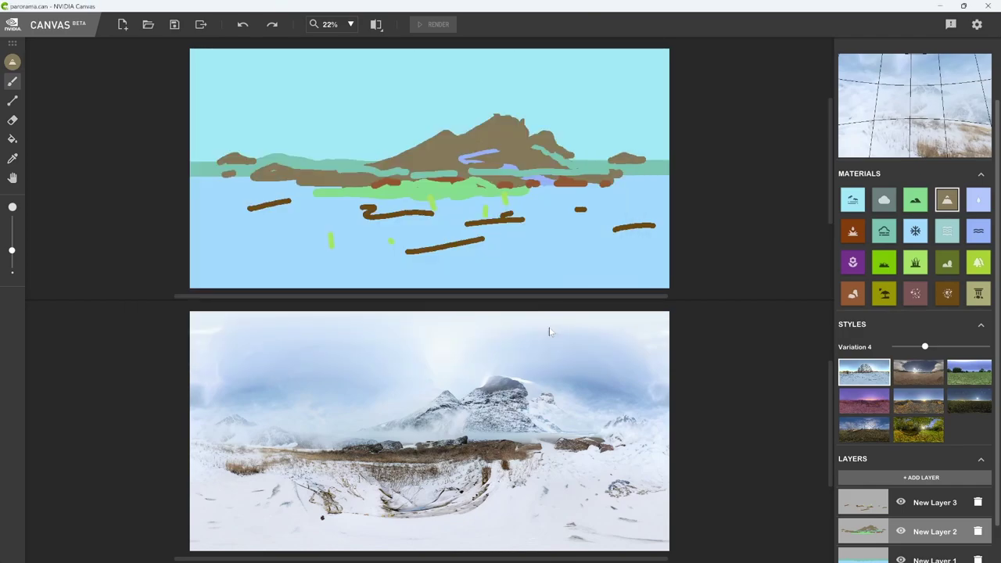
Export the panorama as an EXR equirectangular environment map named pano
click(201, 24)
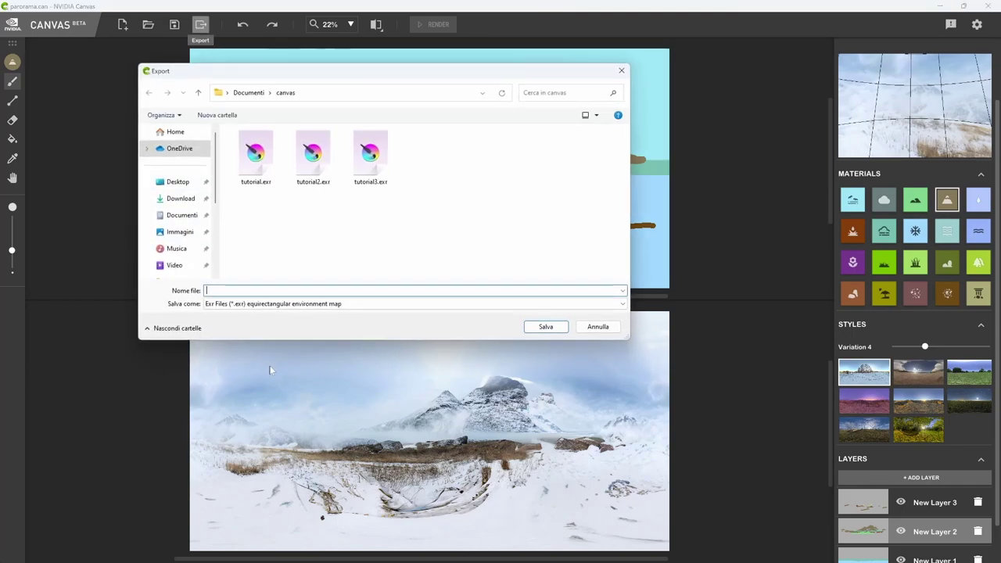
click(258, 303)
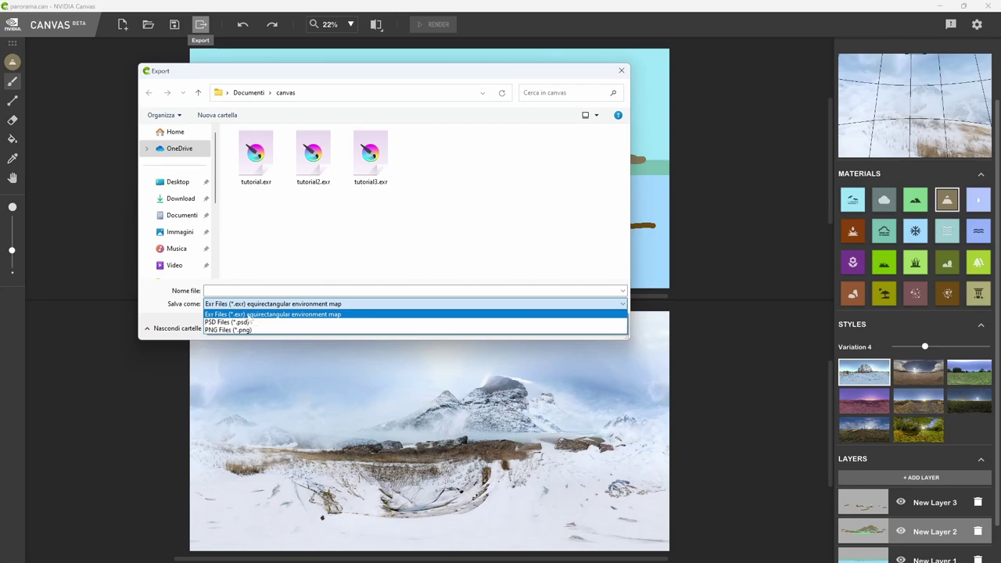
click(289, 314)
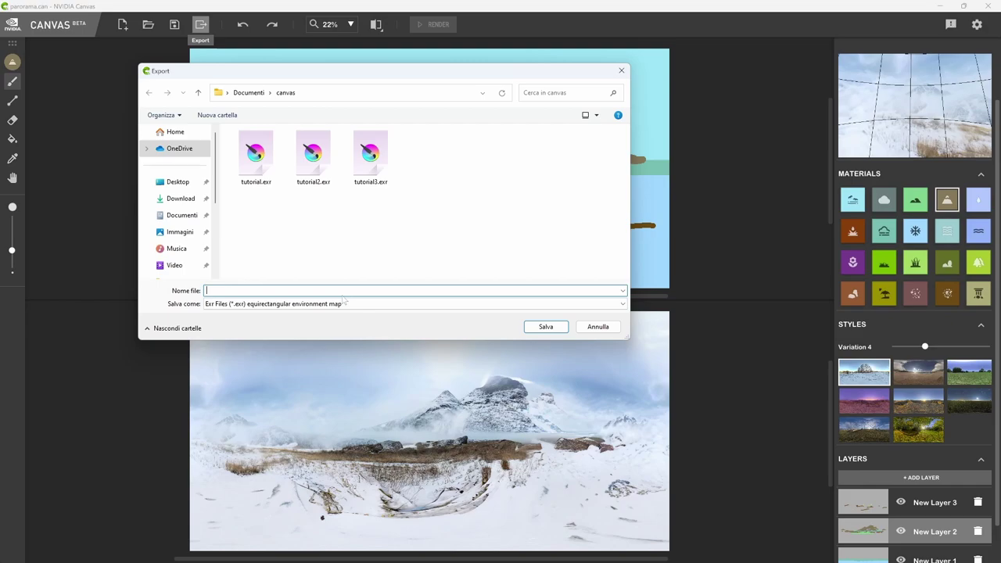
text(pano)
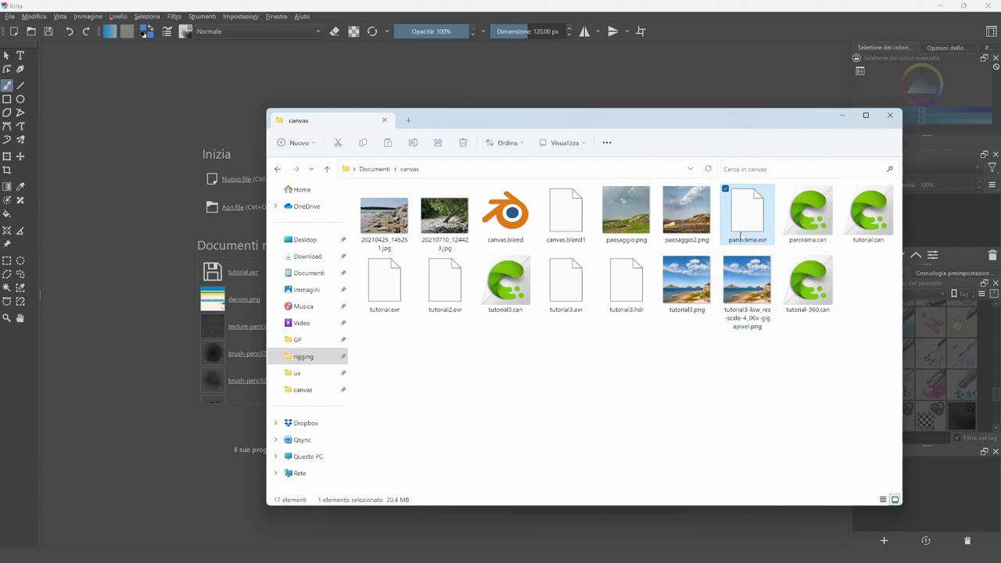
Drag panorama.exr from the canvas folder into Affinity Photo
drag(741, 234, 686, 88)
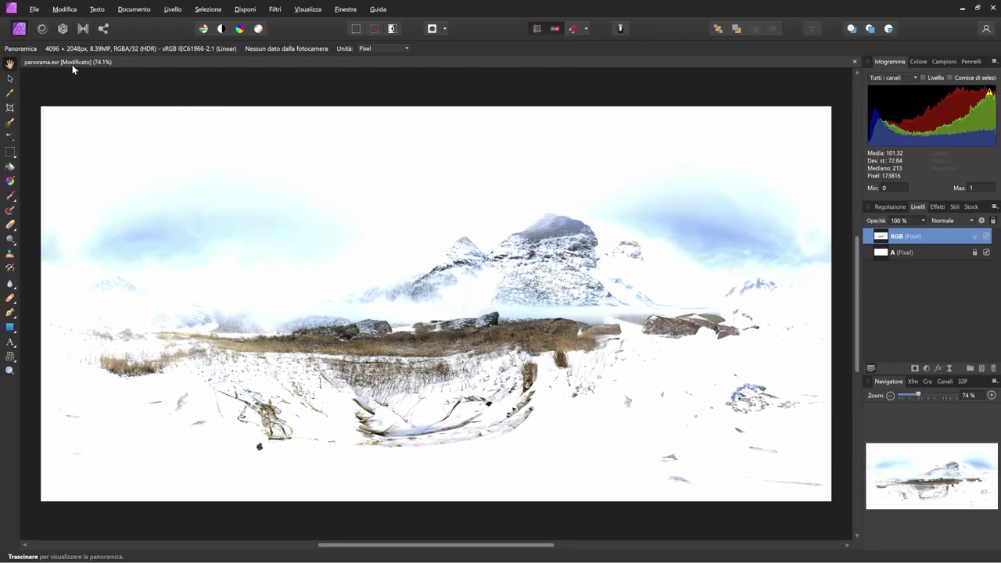
click(302, 12)
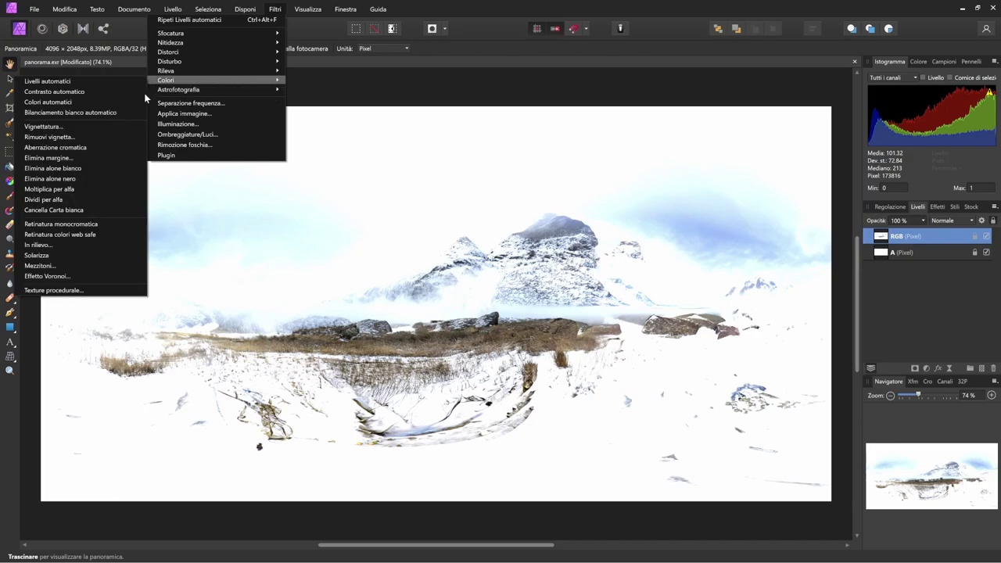
click(203, 138)
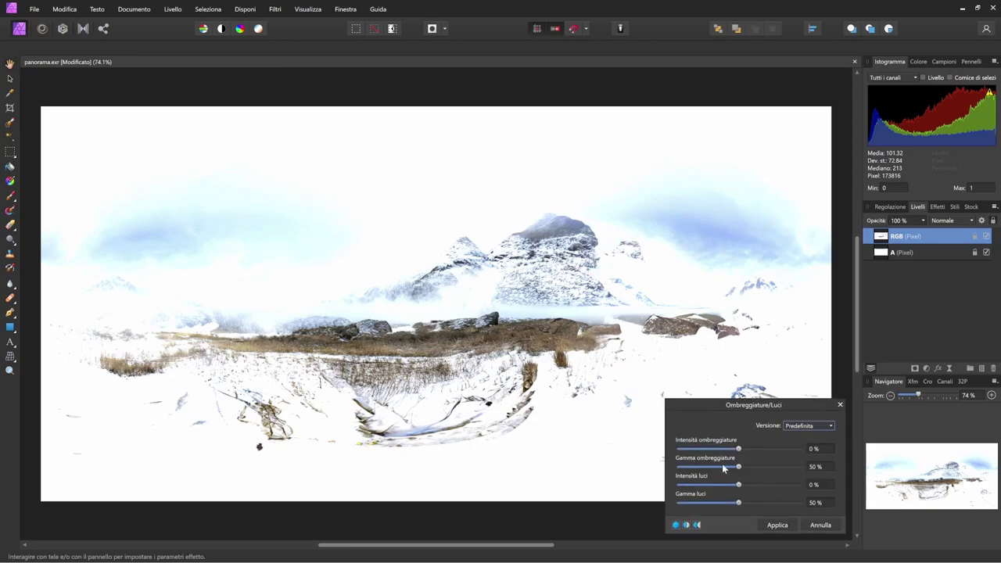
drag(738, 486, 667, 481)
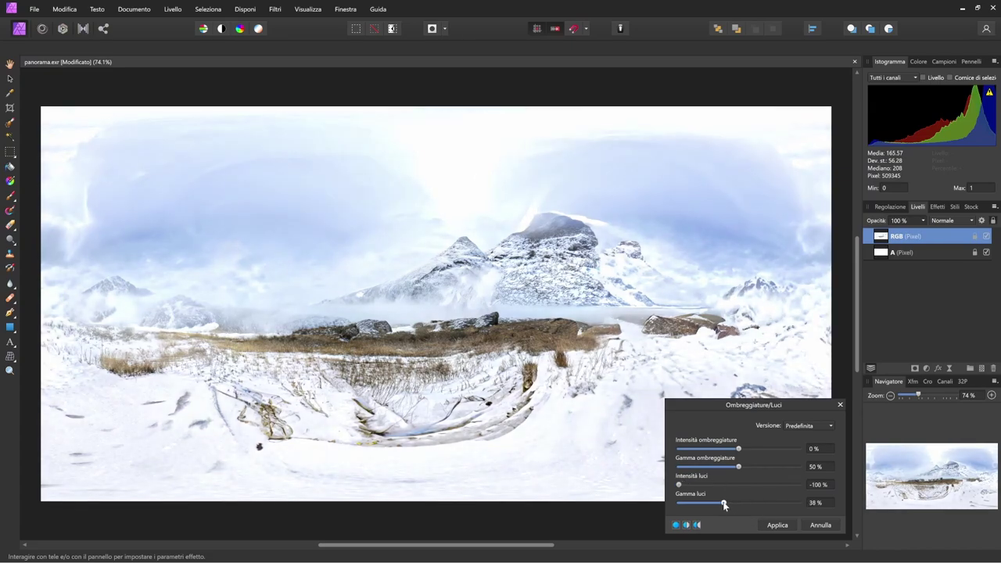
drag(738, 504, 785, 506)
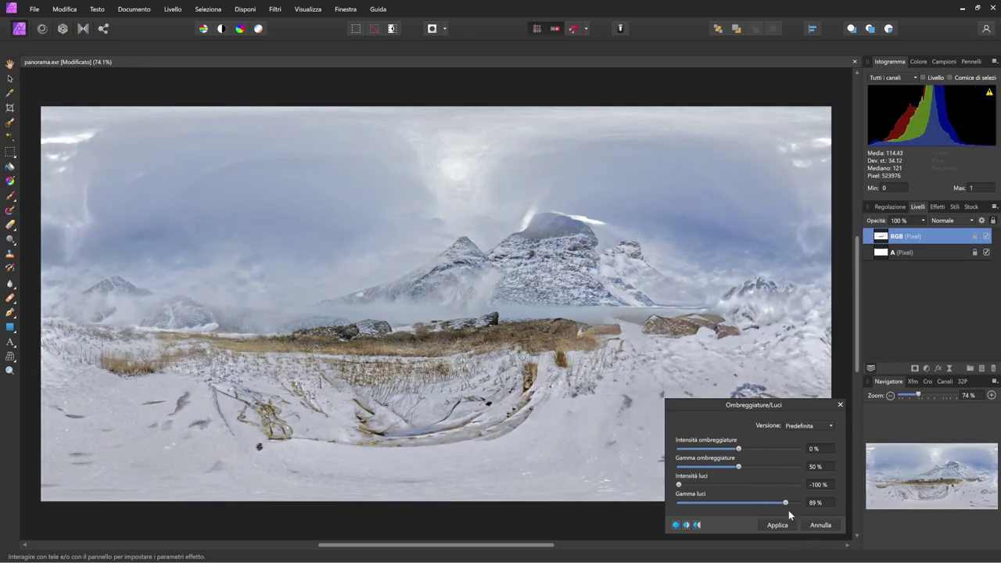
mouse_move(785, 505)
mouse_down()
mouse_move(766, 505)
mouse_move(798, 504)
mouse_move(788, 503)
mouse_up()
click(820, 524)
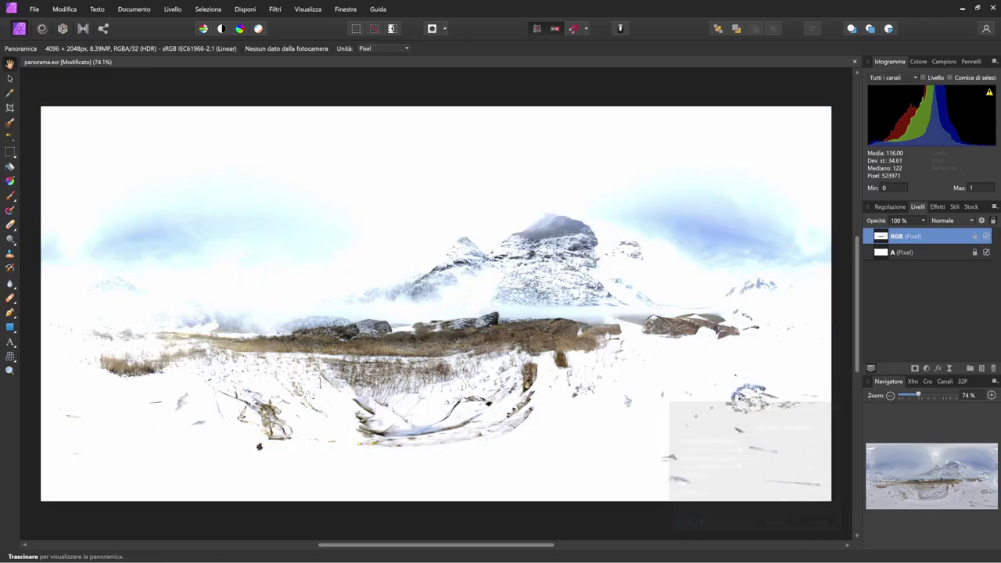
Close the Affinity panorama document and try built-in HDRIs, like the sunny field, in Blender's viewport
click(855, 61)
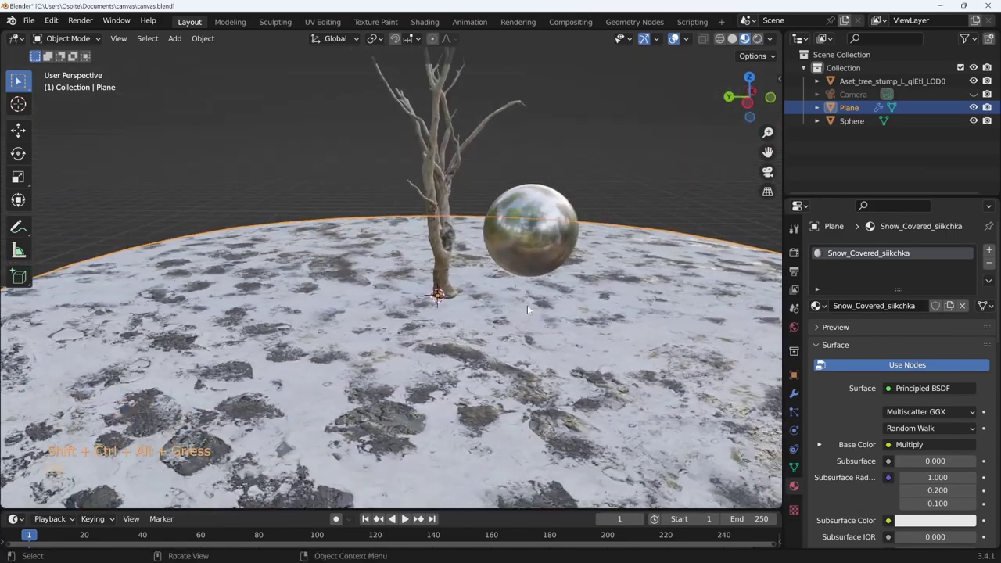
scroll(527, 305, up, 3)
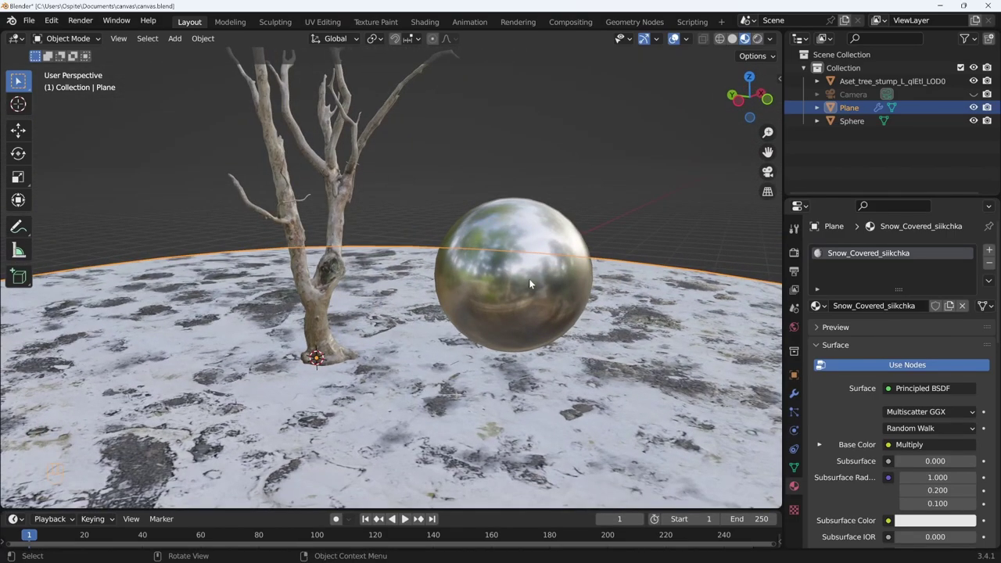
drag(543, 294, 515, 262)
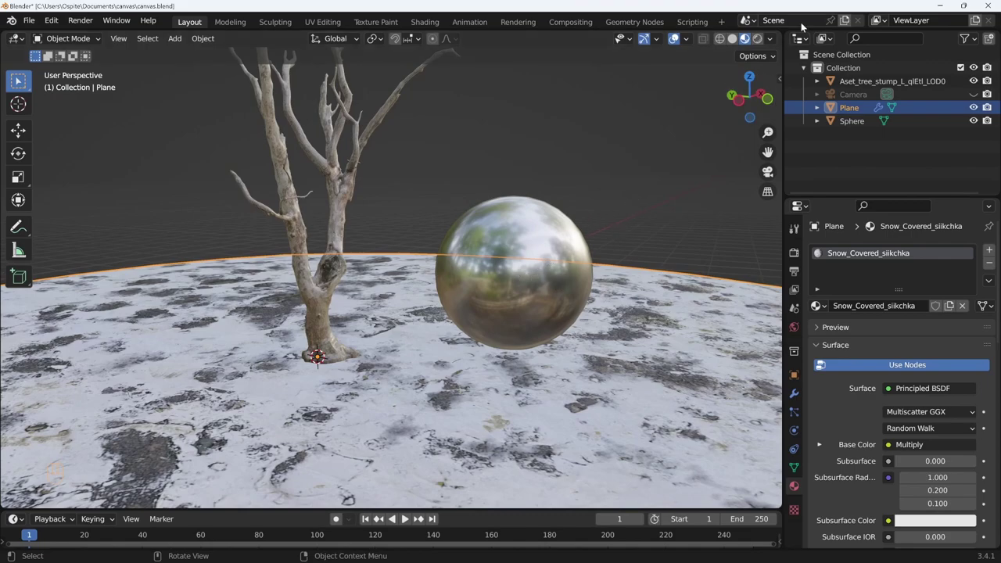
click(770, 38)
click(758, 154)
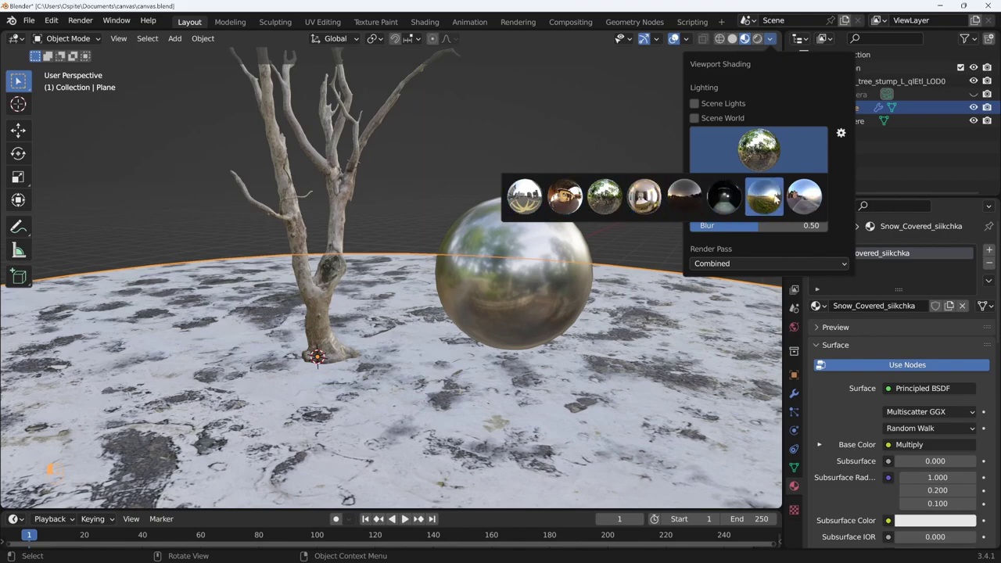
click(758, 191)
click(755, 154)
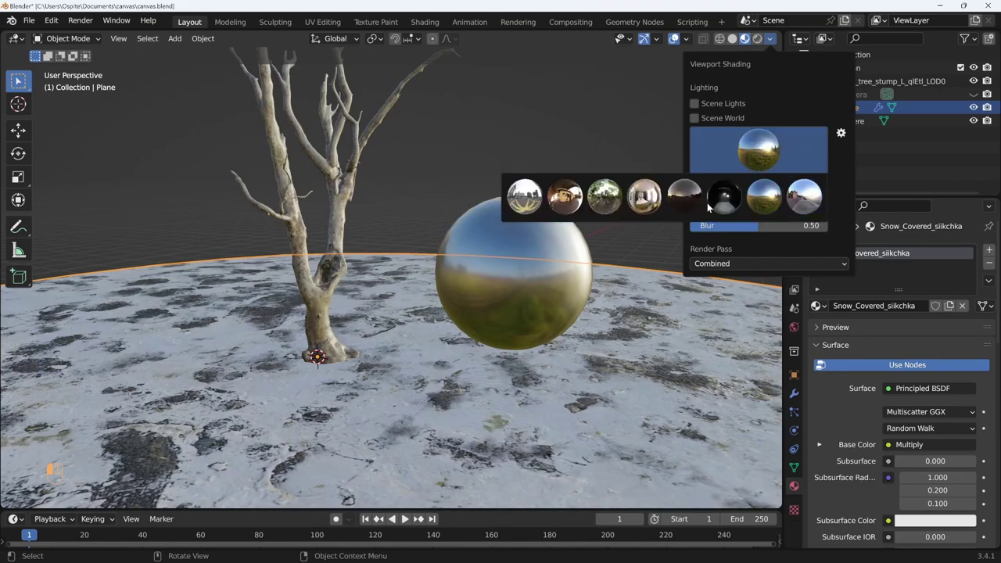
click(775, 197)
Light Blender's viewport preview with the built-in forest HDRI
click(840, 133)
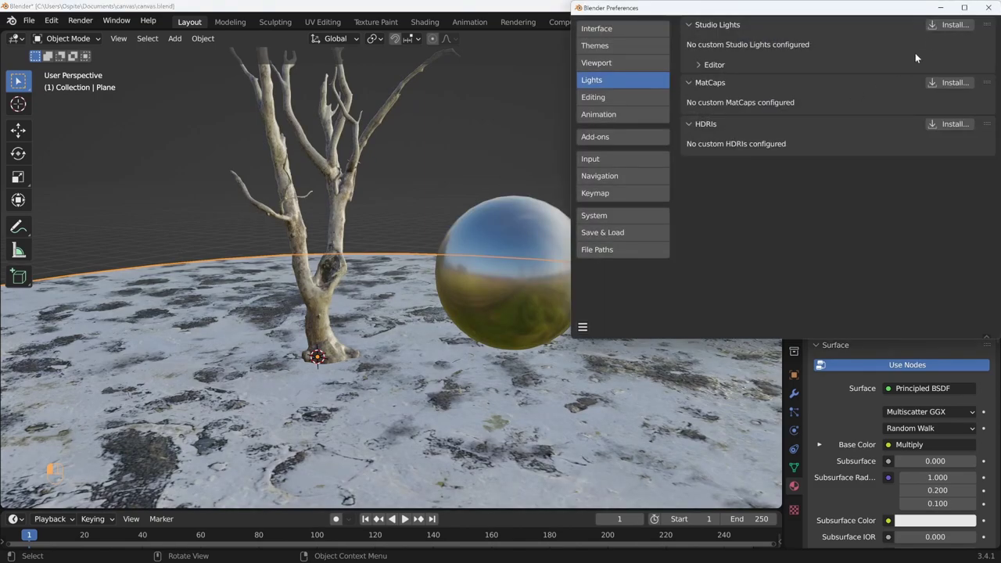
click(989, 7)
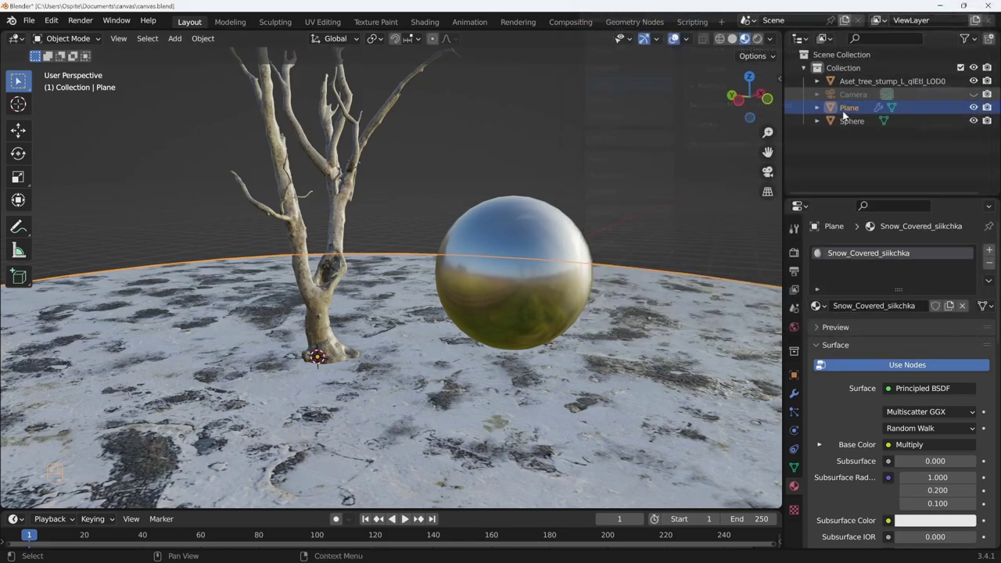
click(770, 39)
click(765, 151)
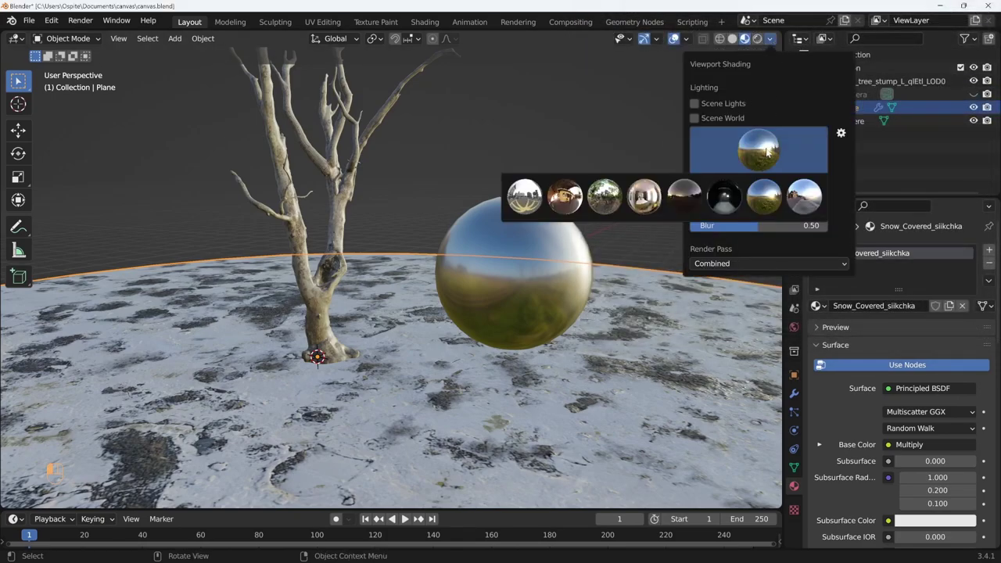
click(604, 195)
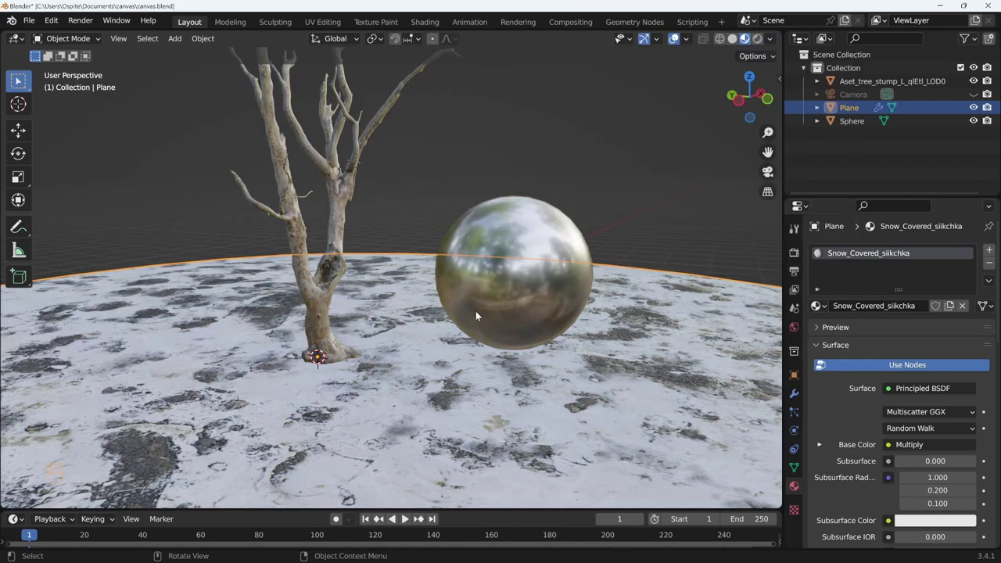
drag(475, 316, 499, 314)
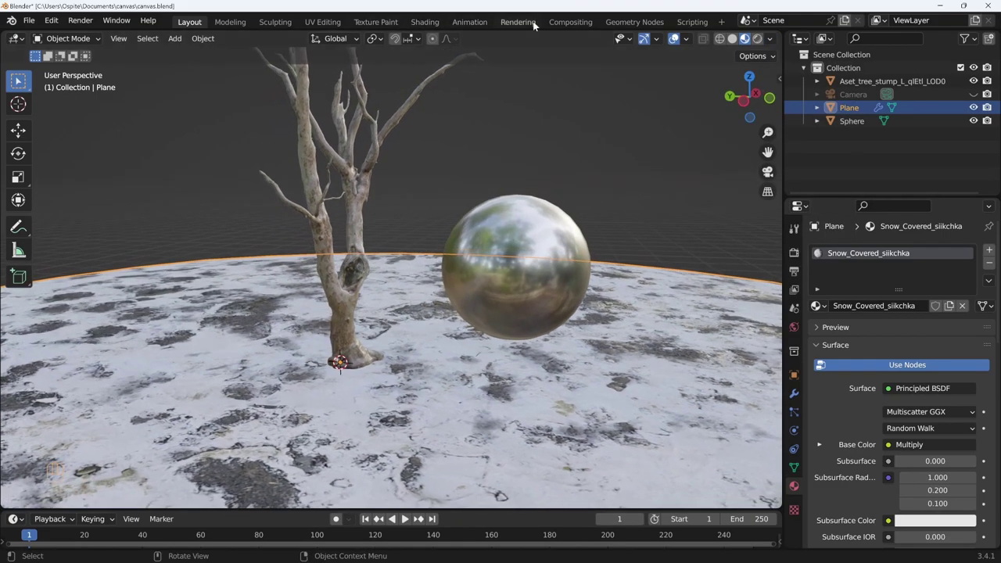
Show the World shader nodes in the Shading workspace with a taller node editor
click(422, 22)
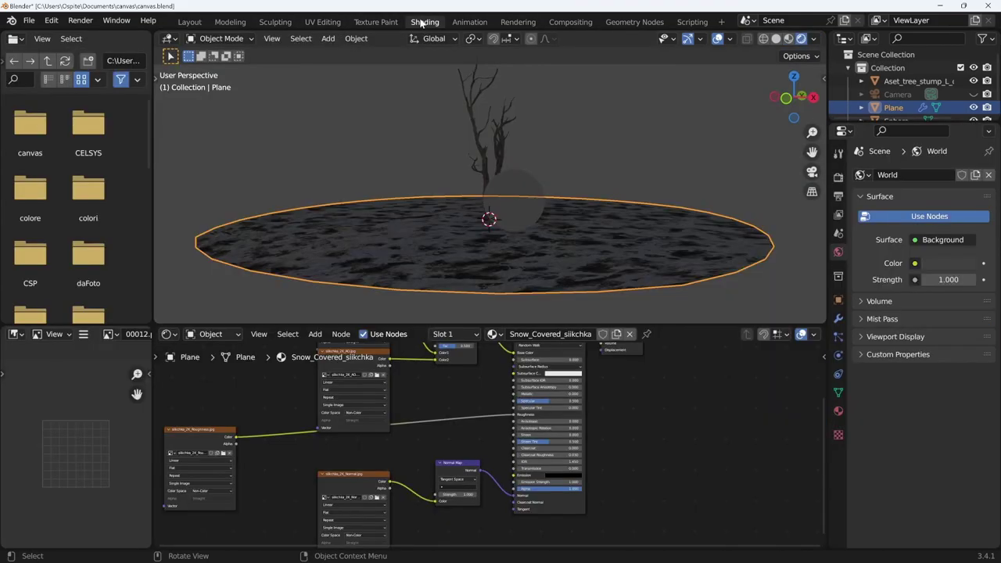
click(226, 334)
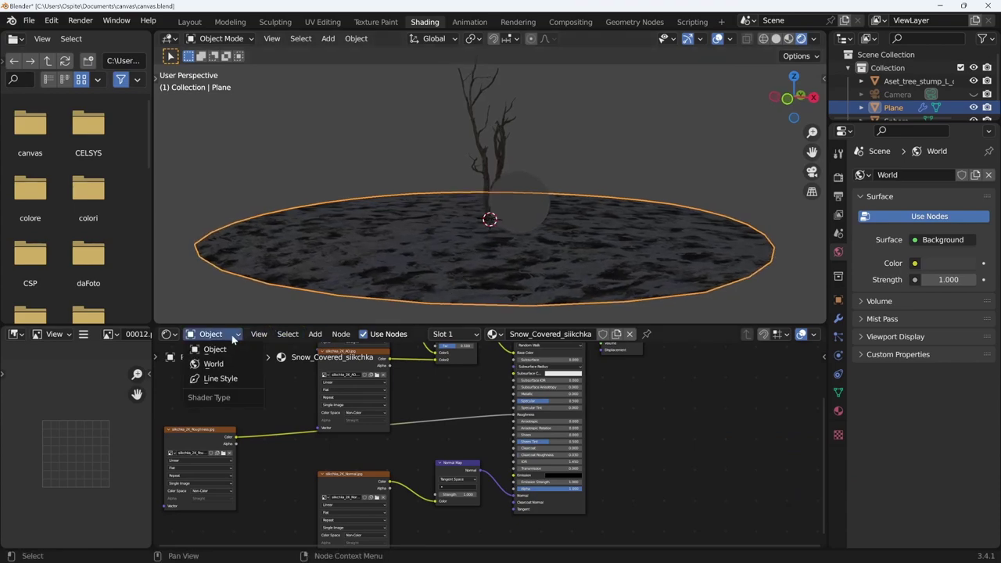
click(231, 365)
drag(356, 327, 357, 301)
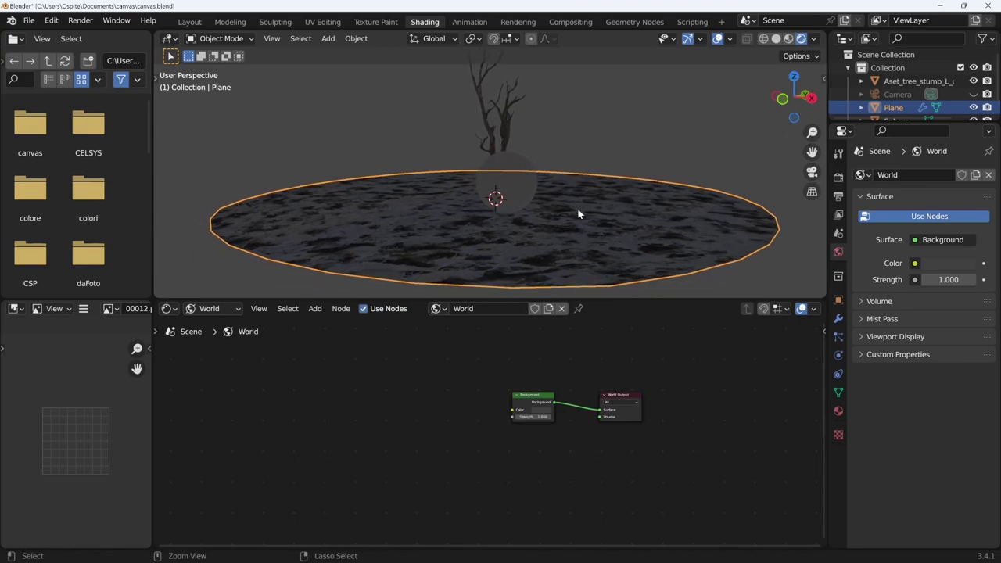
scroll(564, 219, down, 3)
drag(565, 209, 558, 228)
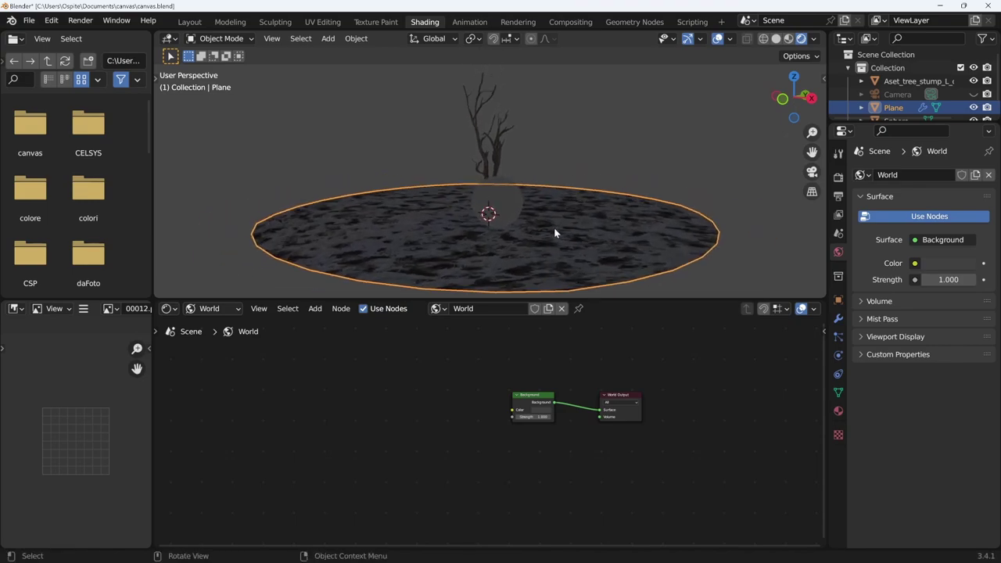
mouse_move(554, 228)
mouse_down()
mouse_move(478, 228)
mouse_move(516, 229)
mouse_up()
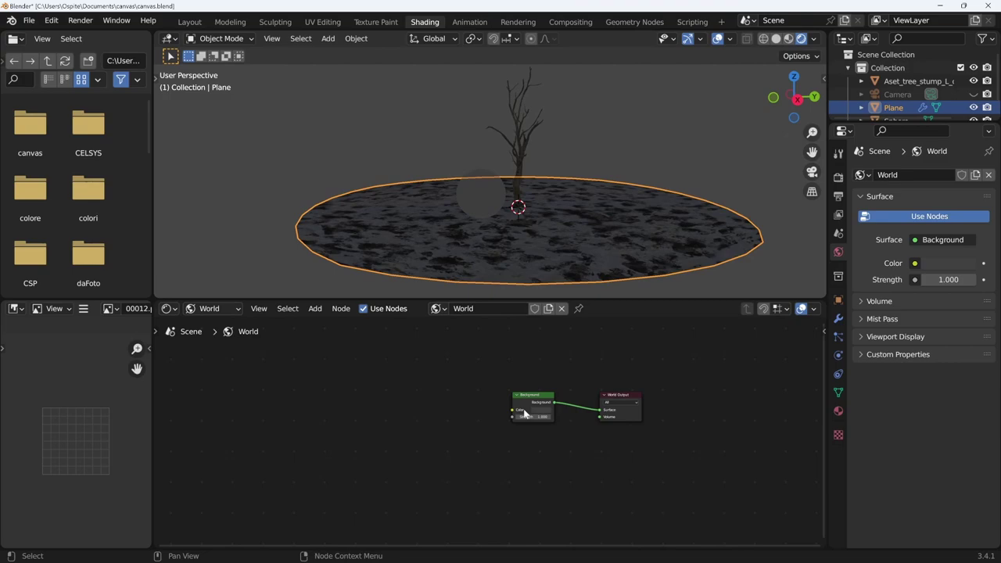
Add panorama.exr as an Environment Texture node feeding its Color into Background
key(shift)
key(alt+Tab)
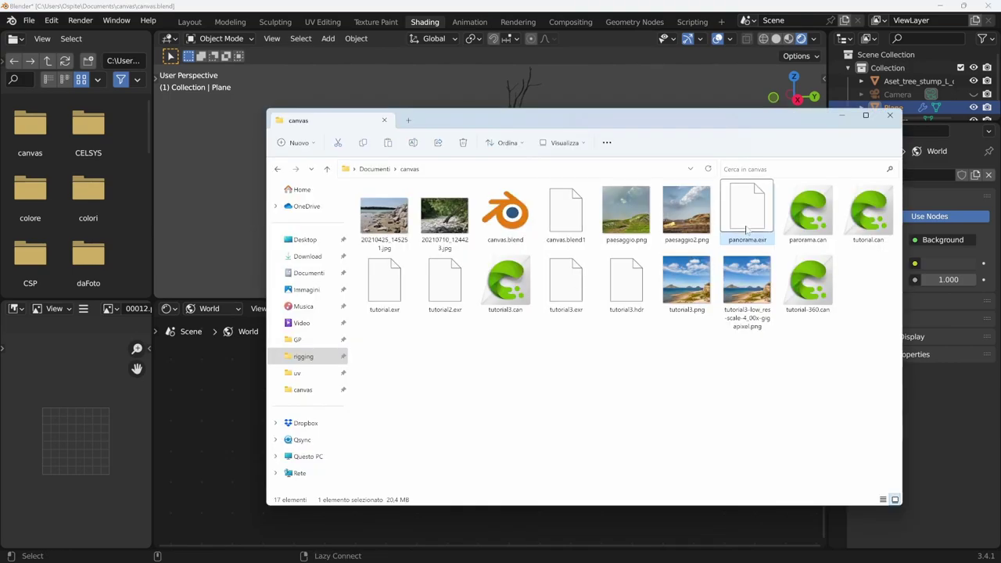
drag(747, 229, 224, 406)
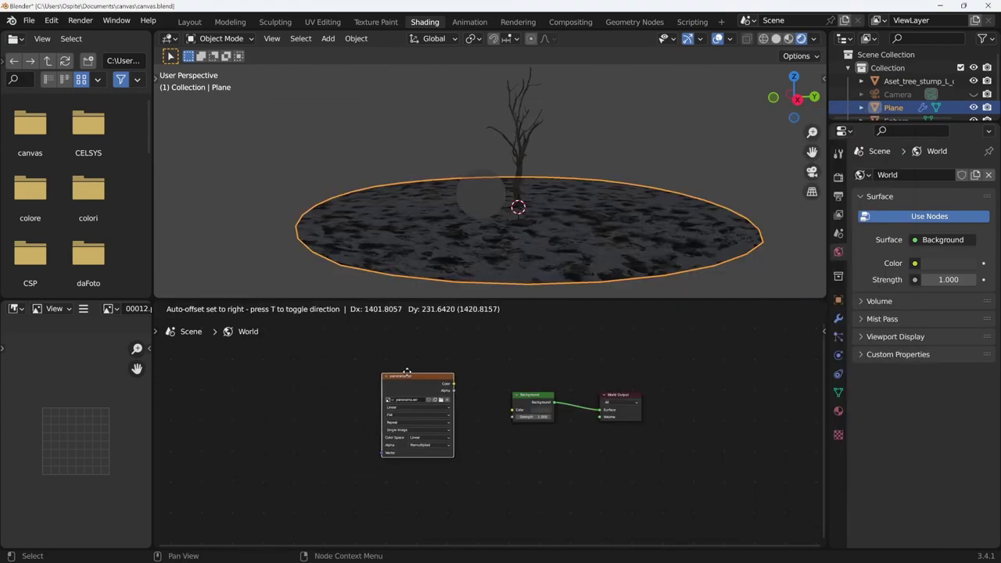
click(409, 372)
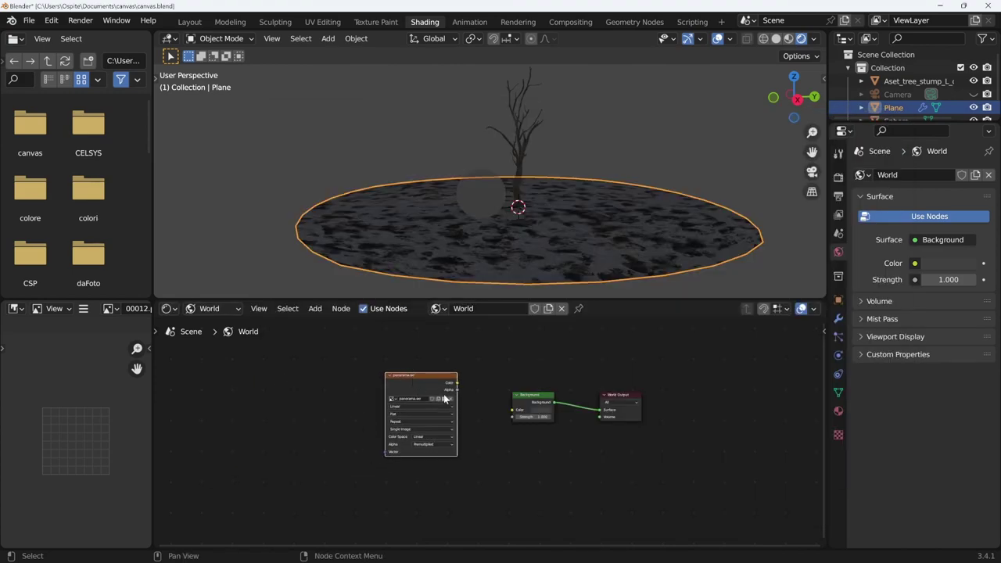
key(shift+s)
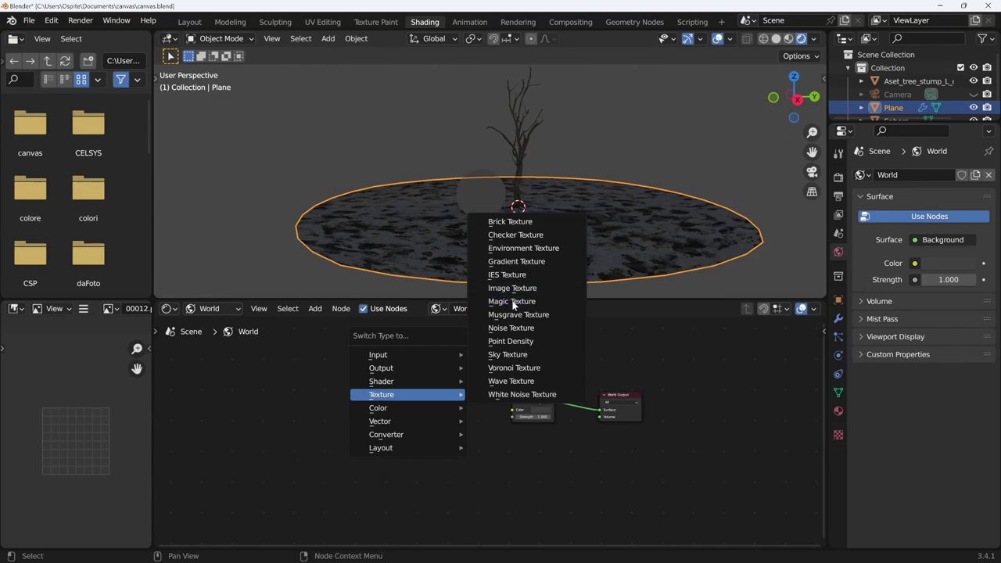
click(525, 249)
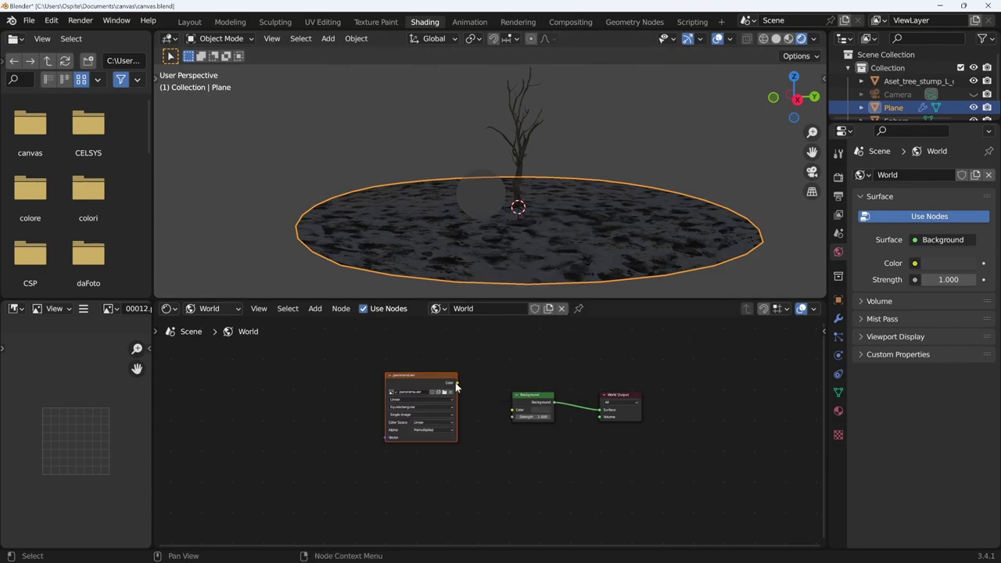
drag(456, 386, 513, 410)
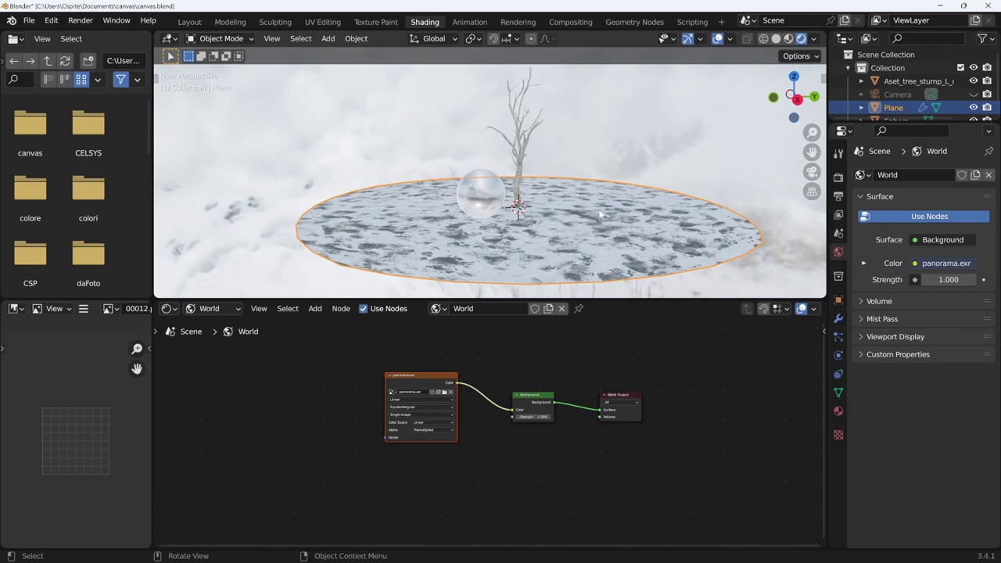
Preview the panorama-lit scene with Rendered shading in the Layout workspace
drag(601, 213, 595, 156)
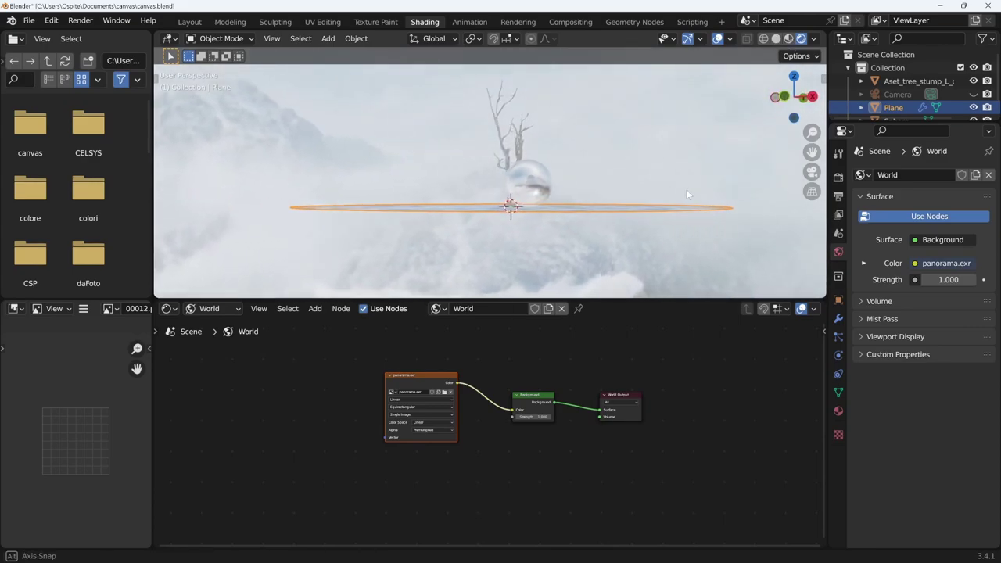
click(190, 22)
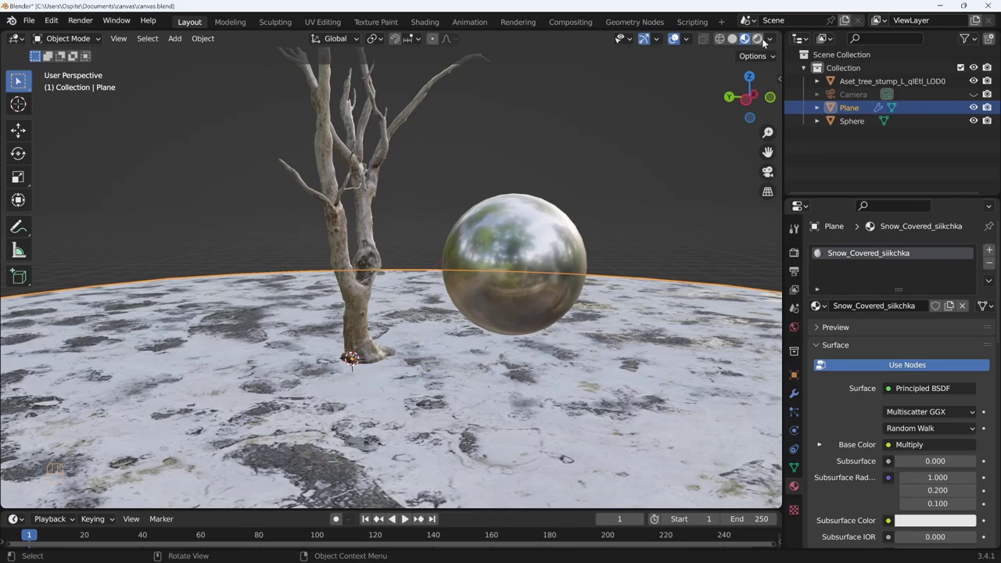
click(757, 38)
mouse_move(563, 320)
mouse_down()
mouse_move(607, 269)
mouse_move(563, 232)
mouse_move(493, 304)
mouse_move(389, 326)
mouse_move(141, 343)
mouse_move(829, 362)
mouse_up()
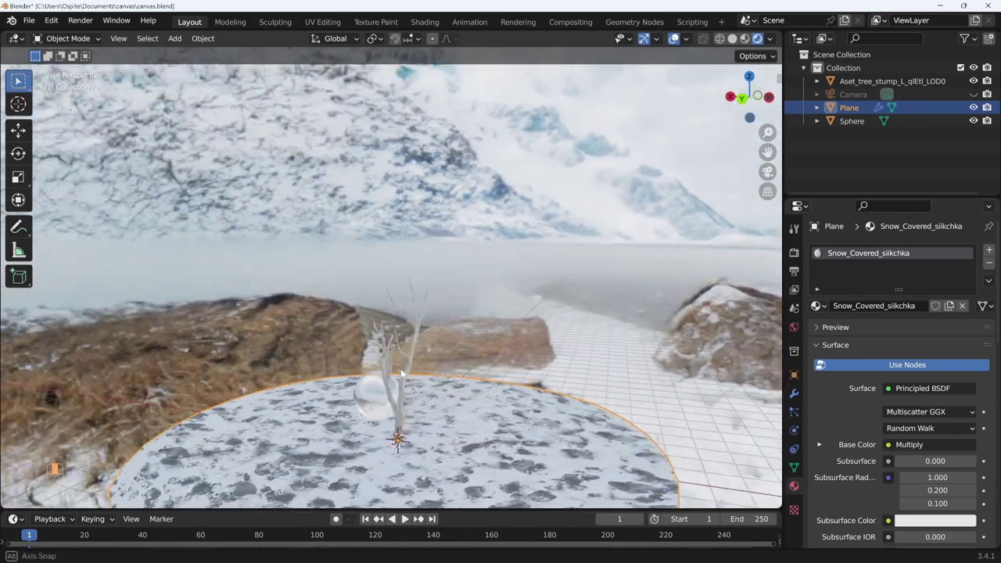
Look around the tree, select the glass sphere, and show the Render Properties
mouse_move(547, 328)
mouse_down()
mouse_move(365, 282)
mouse_move(500, 368)
mouse_move(598, 367)
mouse_move(371, 328)
mouse_move(442, 334)
mouse_up()
mouse_move(615, 356)
mouse_down()
mouse_move(524, 332)
mouse_move(573, 355)
mouse_move(407, 325)
mouse_move(536, 374)
mouse_up()
scroll(579, 352, down, 3)
click(406, 325)
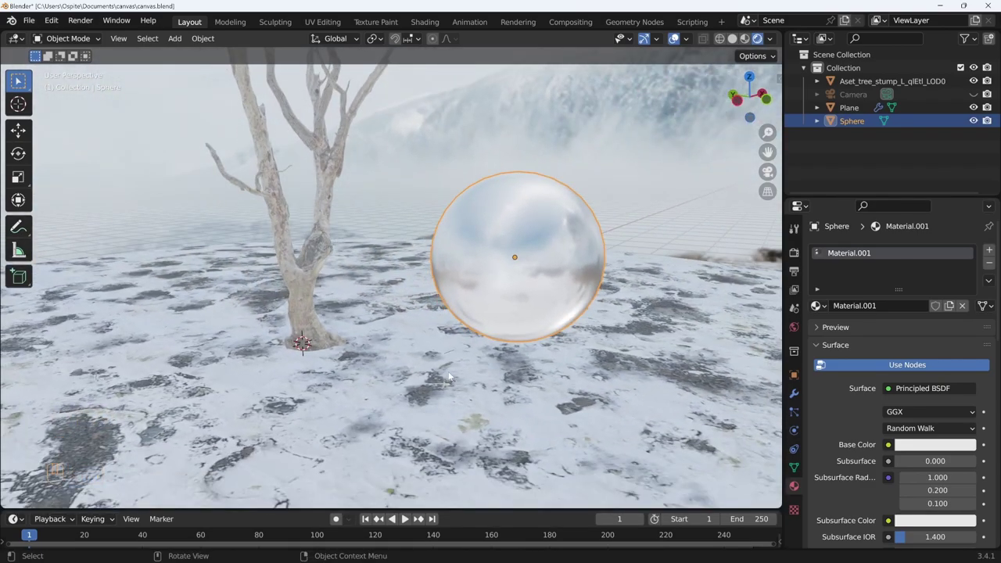
drag(449, 376, 480, 365)
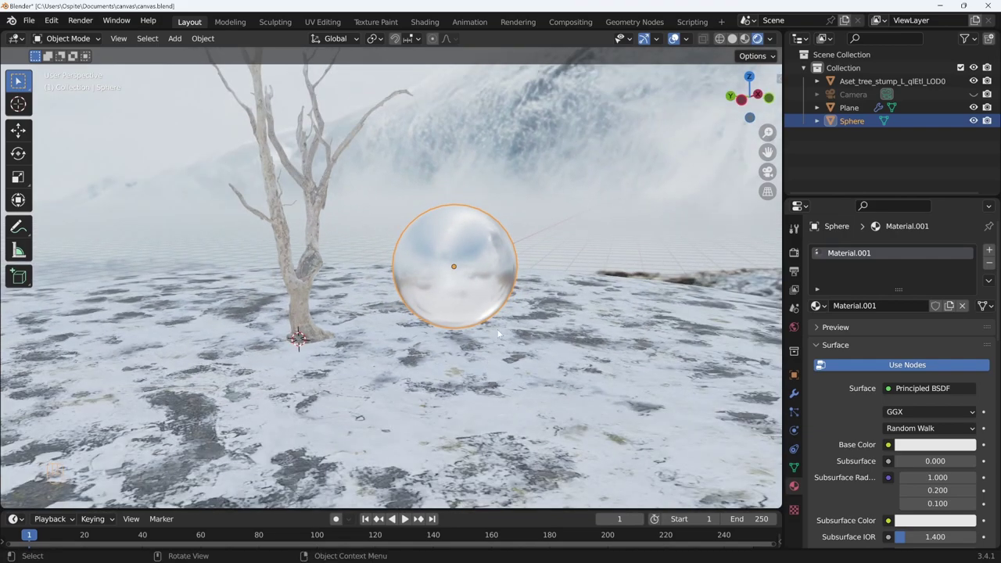
click(793, 253)
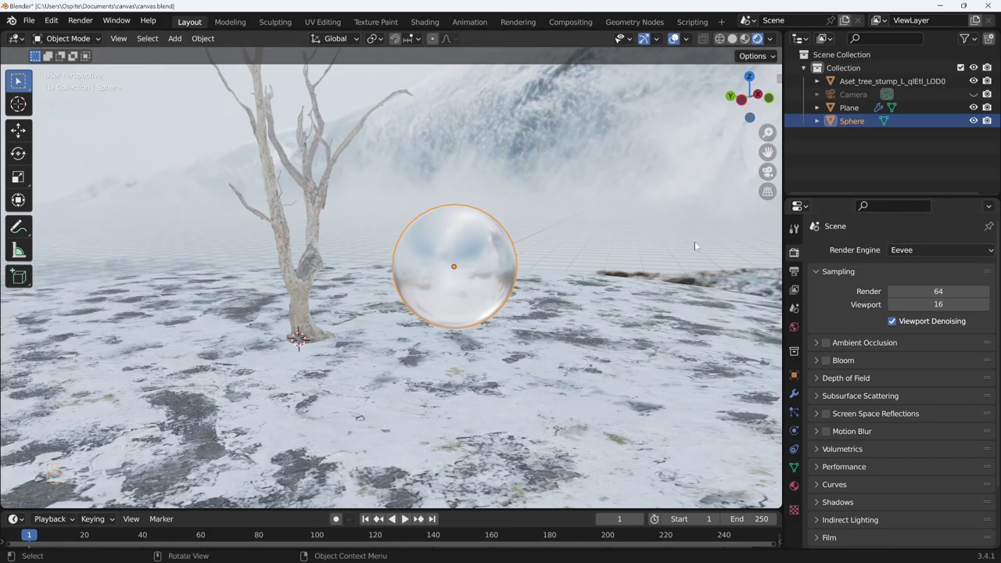
Switch the render engine to Cycles
click(958, 249)
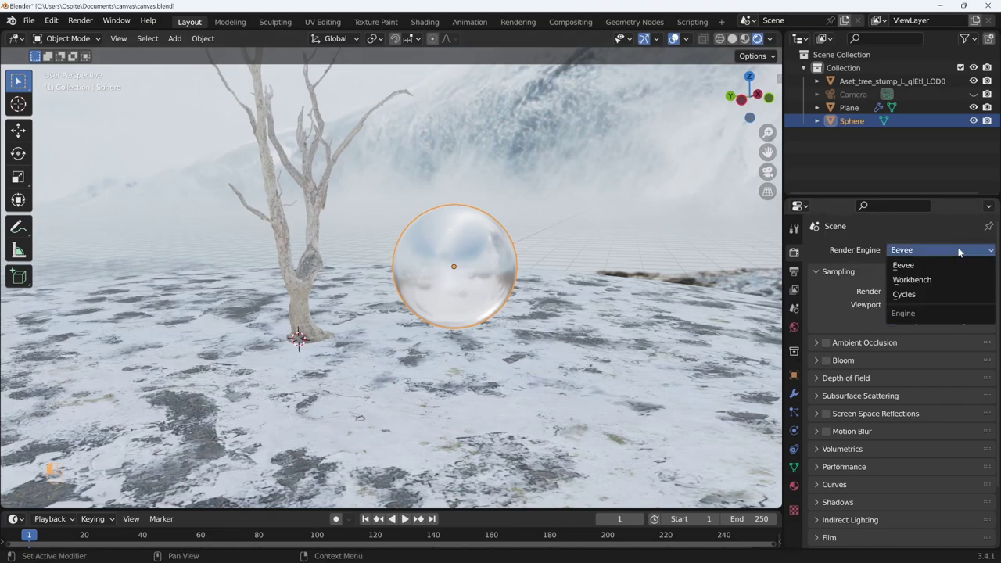
click(937, 294)
drag(457, 382, 462, 370)
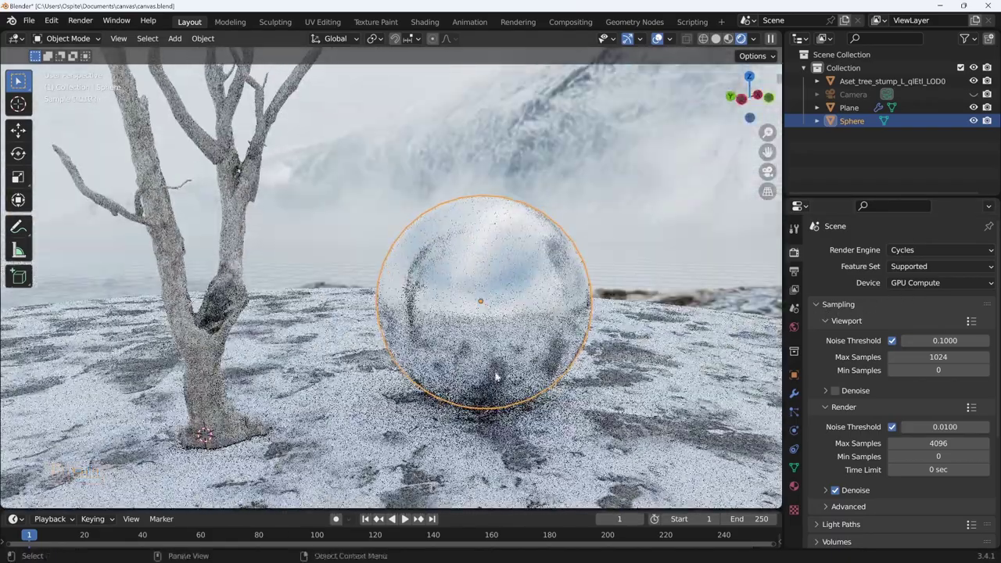
drag(462, 369, 488, 381)
scroll(610, 371, down, 2)
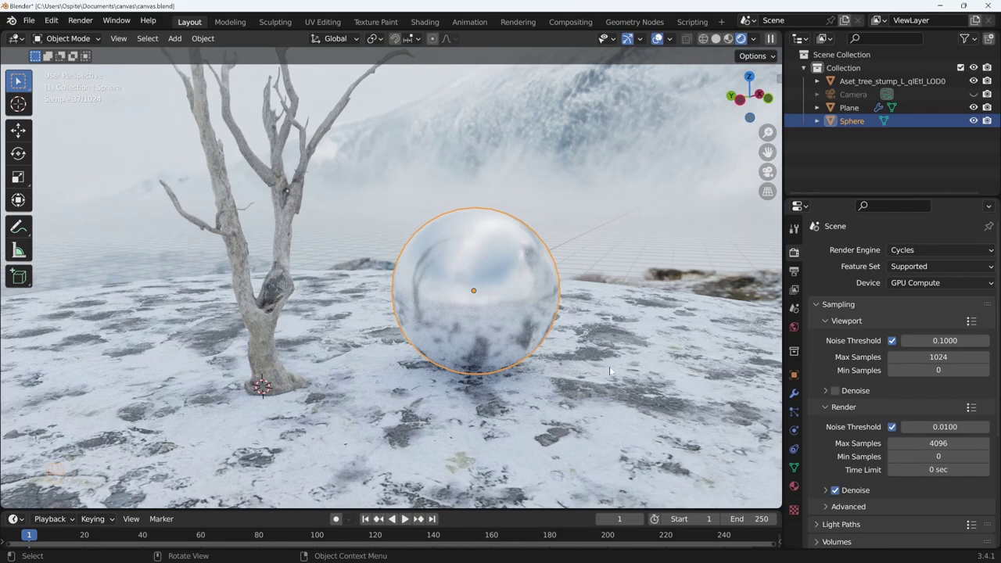
Set the panorama world Strength to 3, then 0.5, then 0.300, with overlays hidden
click(794, 327)
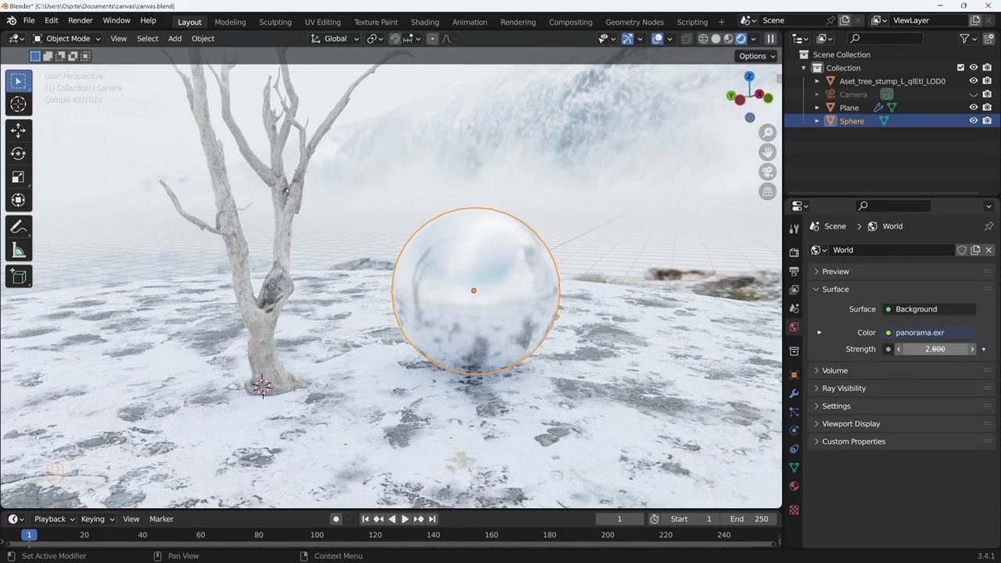
drag(548, 391, 612, 401)
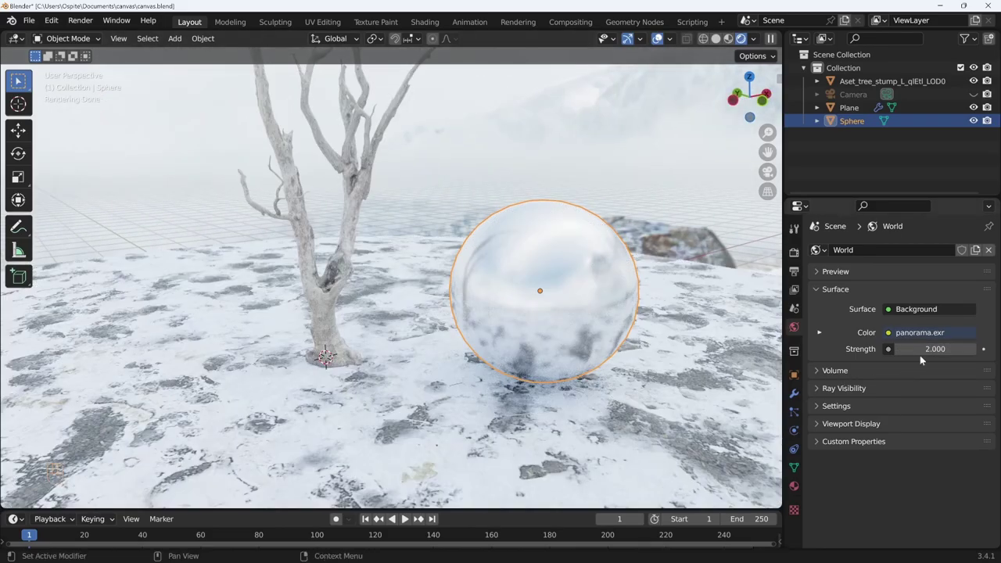
text(3)
key(Return)
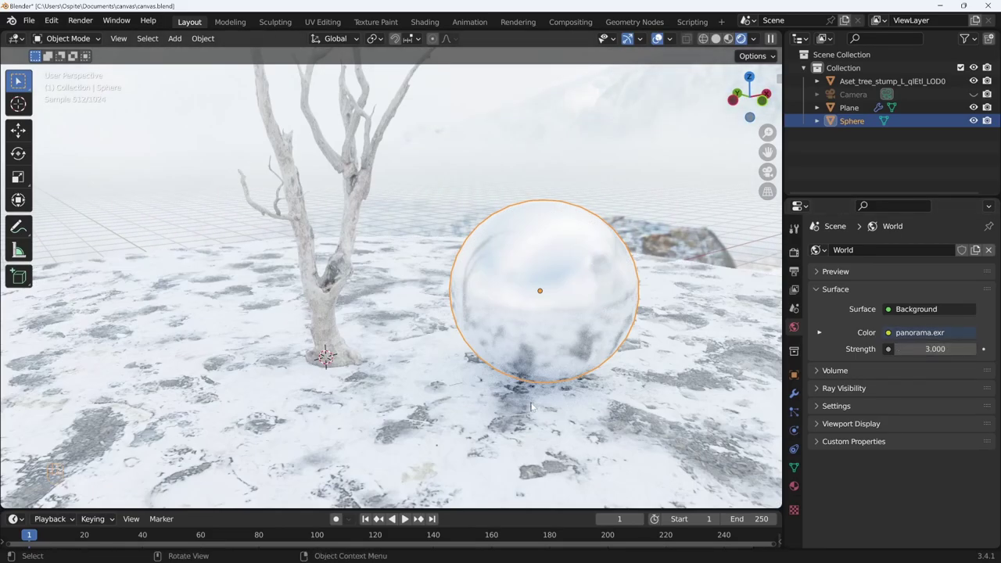
drag(657, 375, 581, 381)
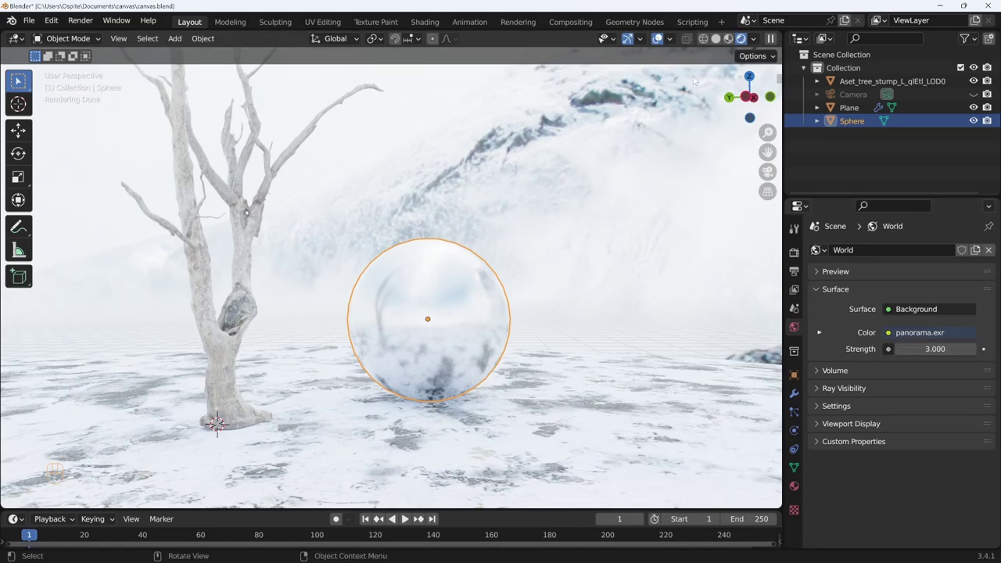
click(655, 37)
key(ctrl+z)
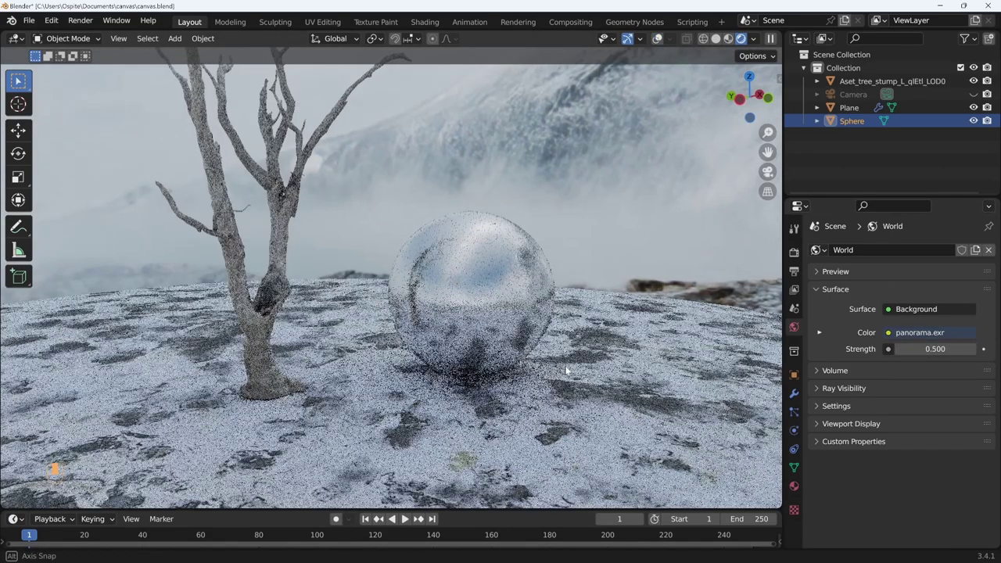
mouse_move(582, 353)
mouse_down()
mouse_move(592, 320)
mouse_move(656, 335)
mouse_move(480, 402)
mouse_move(474, 347)
mouse_up()
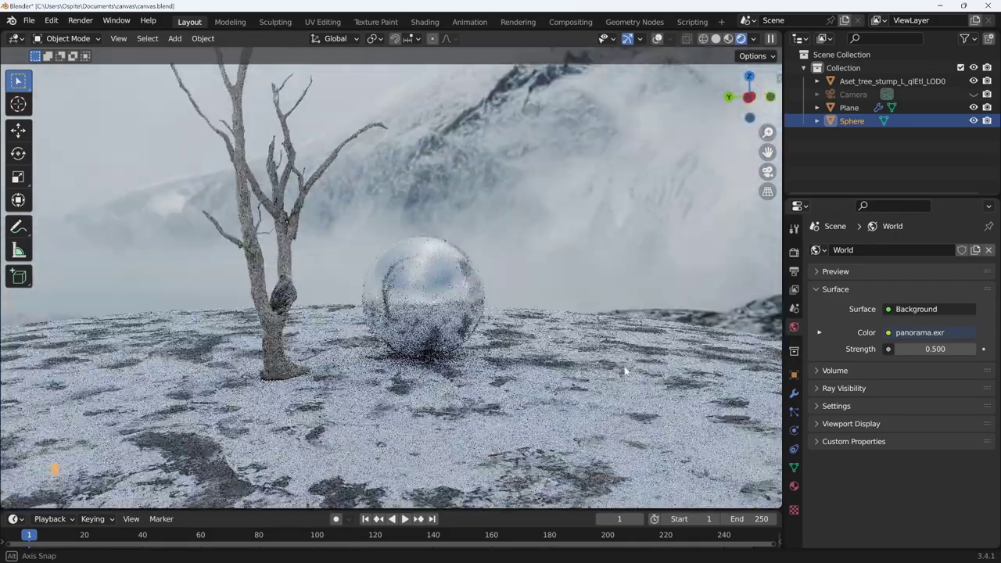
mouse_move(580, 396)
mouse_down()
mouse_move(686, 352)
mouse_move(773, 358)
mouse_move(68, 357)
mouse_move(273, 343)
mouse_up()
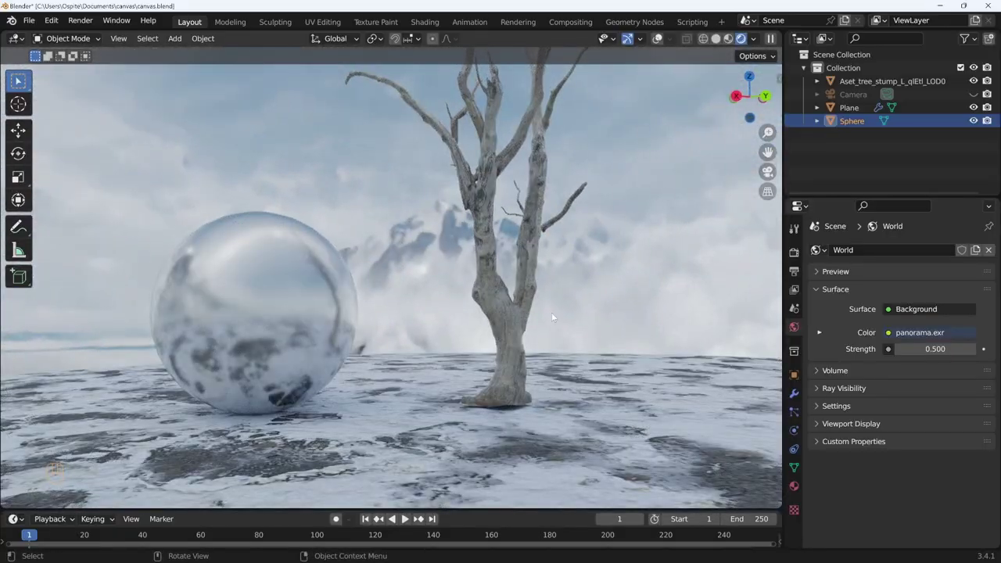
click(899, 348)
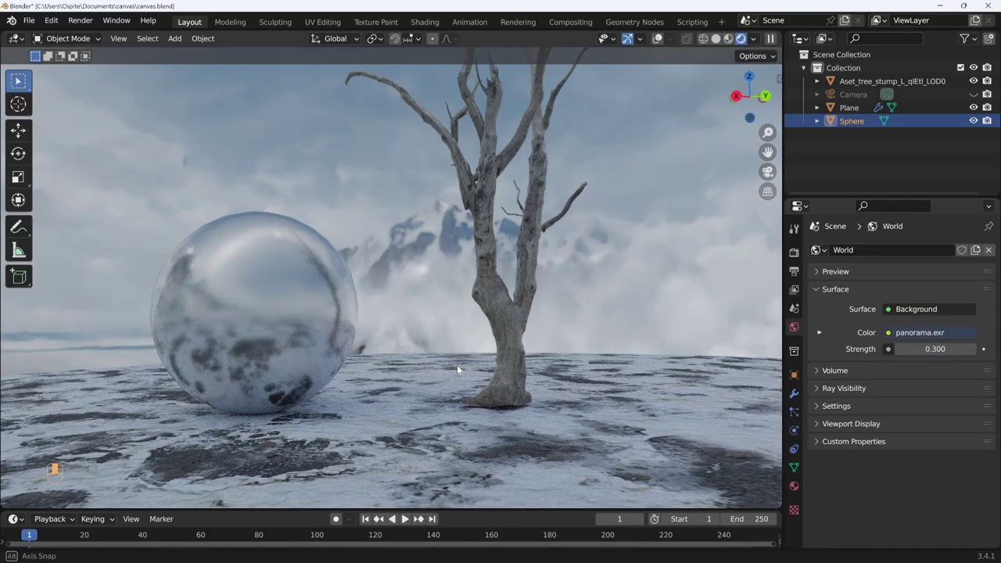
mouse_move(457, 364)
mouse_down()
mouse_move(508, 368)
mouse_move(206, 369)
mouse_move(741, 336)
mouse_up()
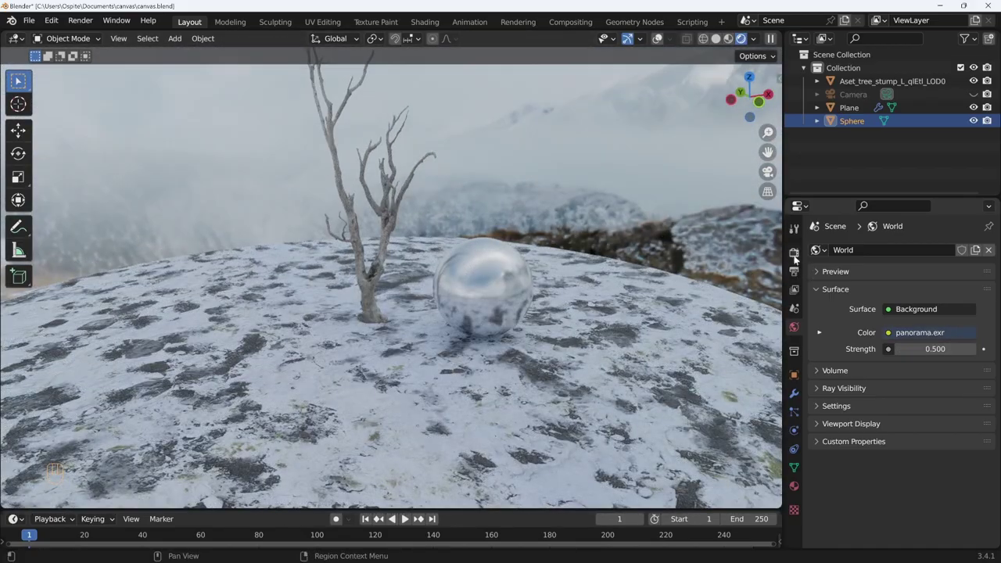
Switch the render engine back to Eevee
click(793, 252)
click(926, 250)
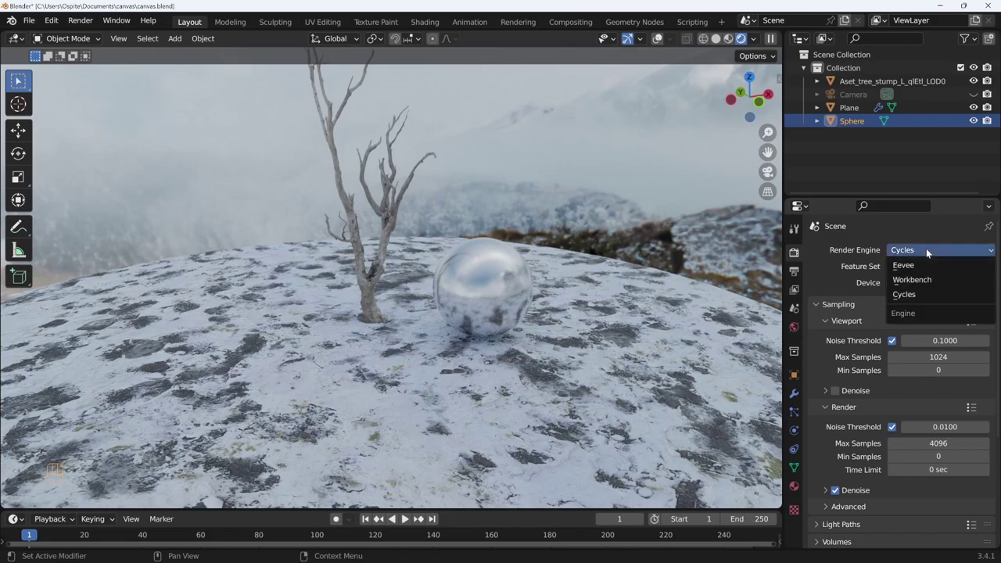
click(925, 265)
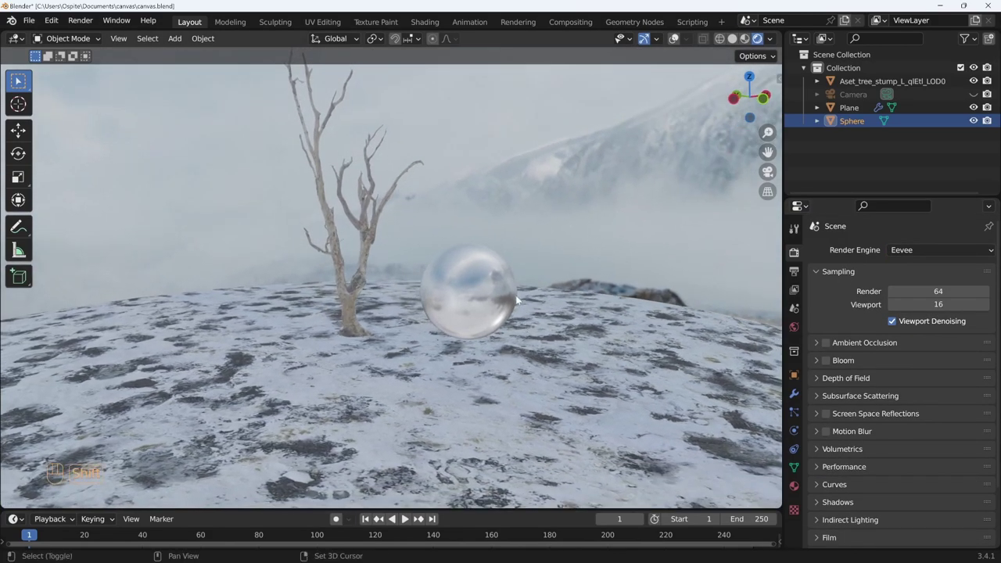
drag(515, 295, 504, 375)
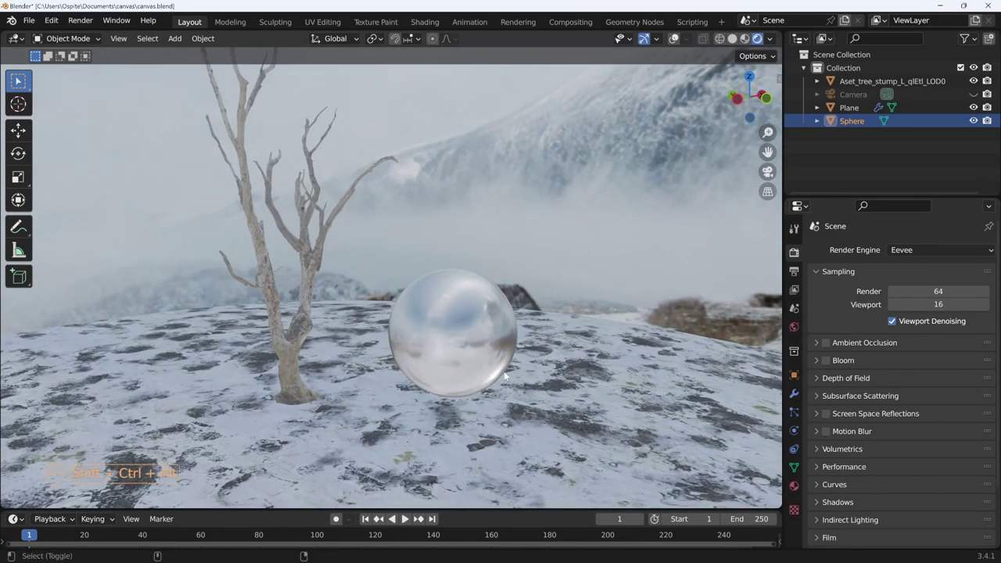
Add a Sun light placed above the scene, then inspect the tree, sphere and snowy disc
key(shift+a)
click(555, 384)
key(g)
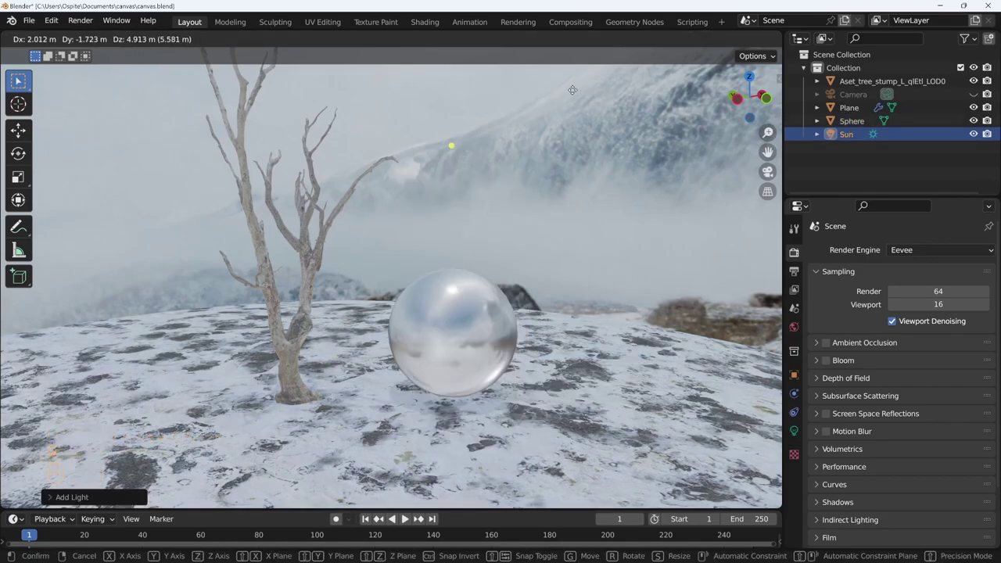
click(572, 90)
mouse_move(507, 264)
mouse_down()
mouse_move(657, 222)
mouse_move(616, 245)
mouse_up()
scroll(496, 310, down, 3)
scroll(519, 331, down, 2)
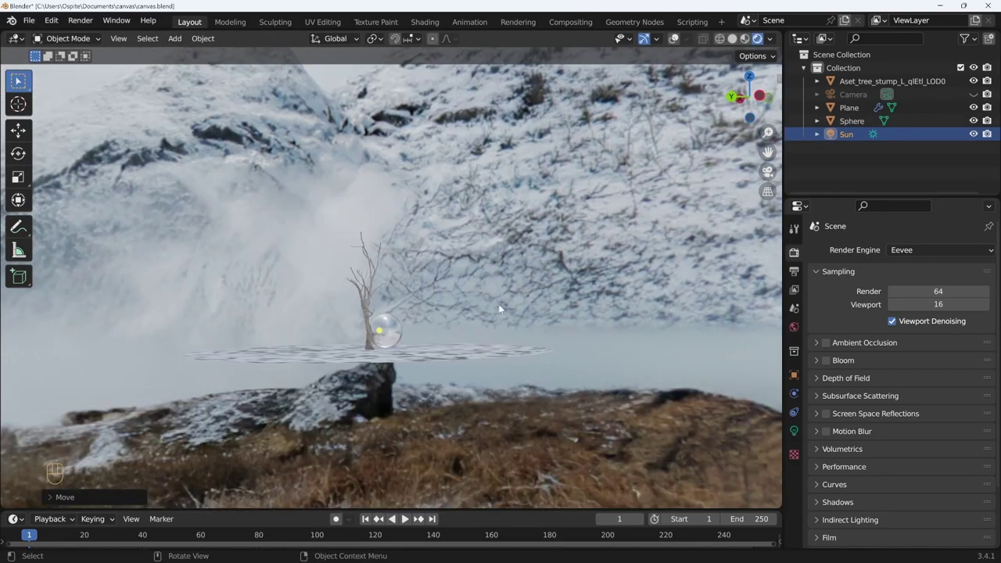
scroll(499, 309, up, 3)
mouse_move(543, 284)
mouse_down()
mouse_move(513, 271)
mouse_move(452, 164)
mouse_move(443, 195)
mouse_up()
mouse_move(507, 212)
mouse_down()
mouse_move(421, 251)
mouse_move(407, 305)
mouse_up()
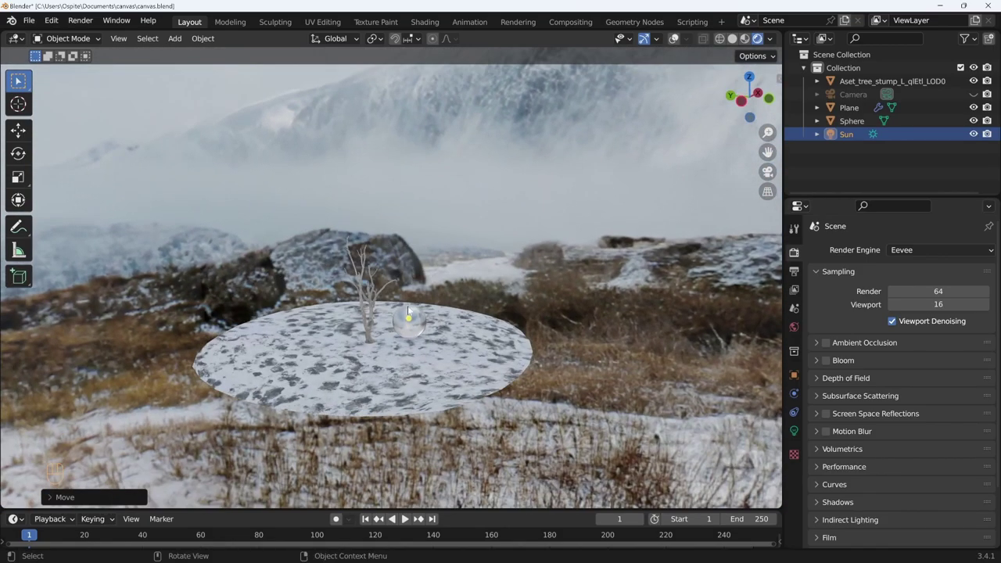
scroll(409, 332, up, 2)
Enable the Lighting: Sun Position add-on in Preferences and show the World settings
click(57, 23)
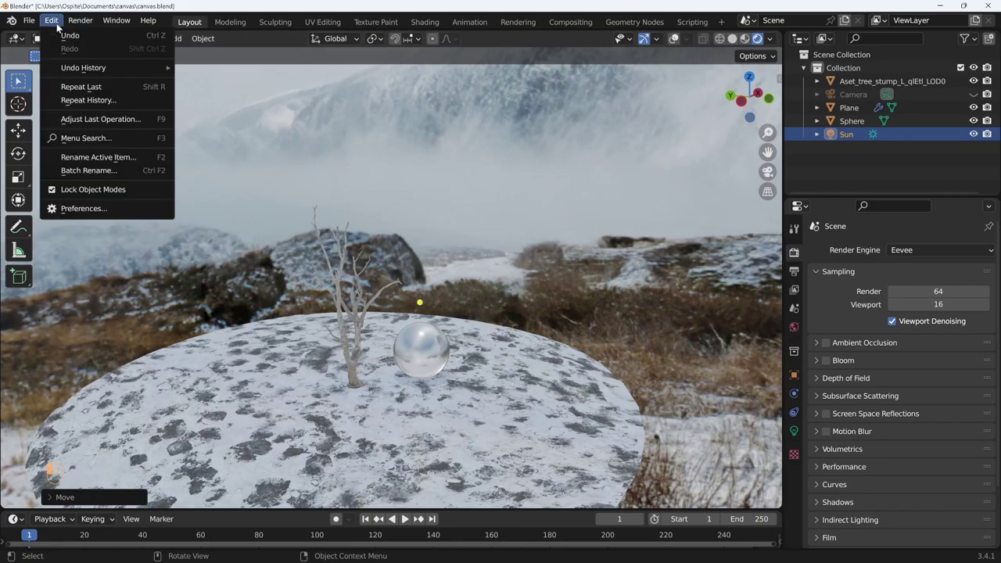
click(85, 210)
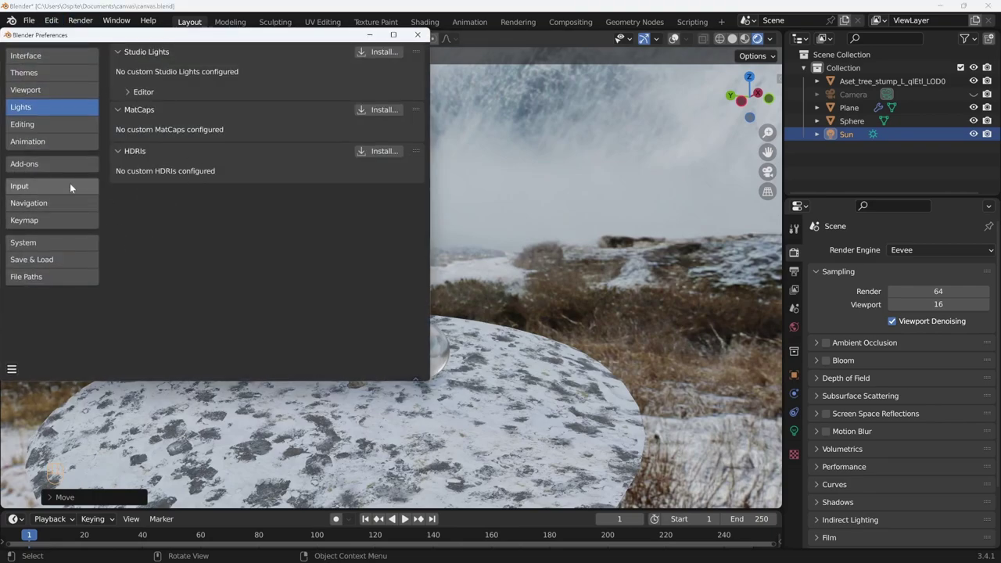
click(60, 164)
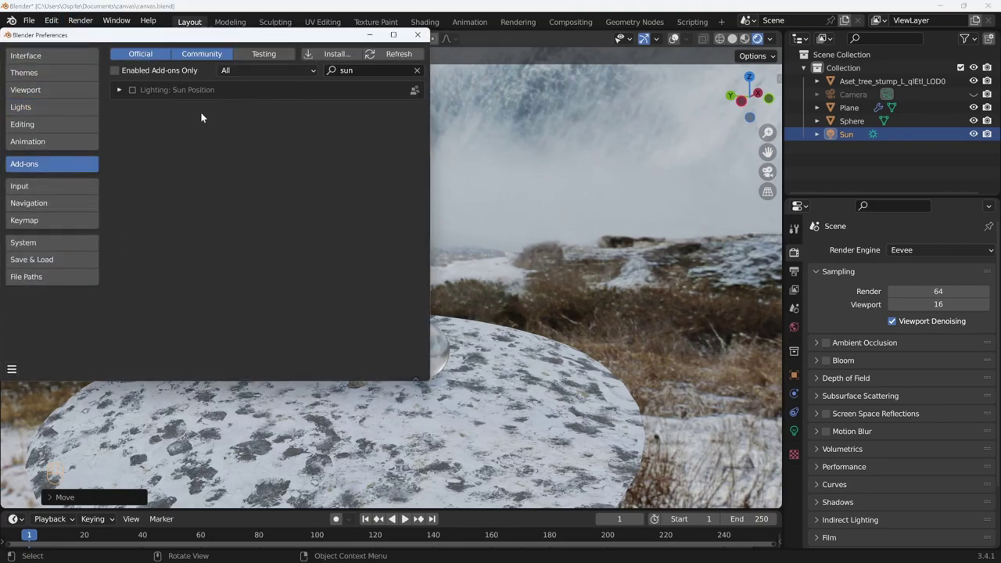
drag(311, 40, 400, 96)
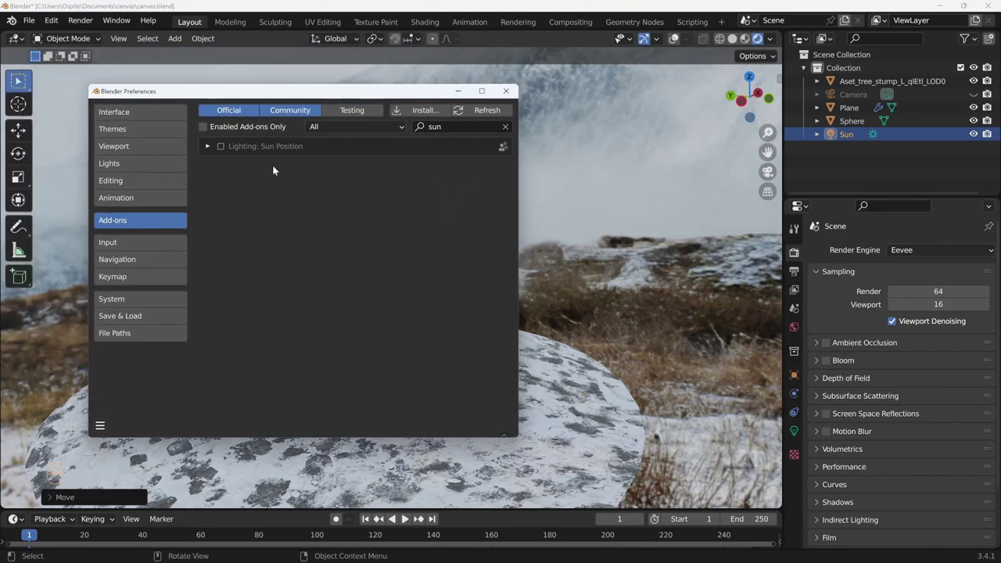
click(222, 147)
click(513, 93)
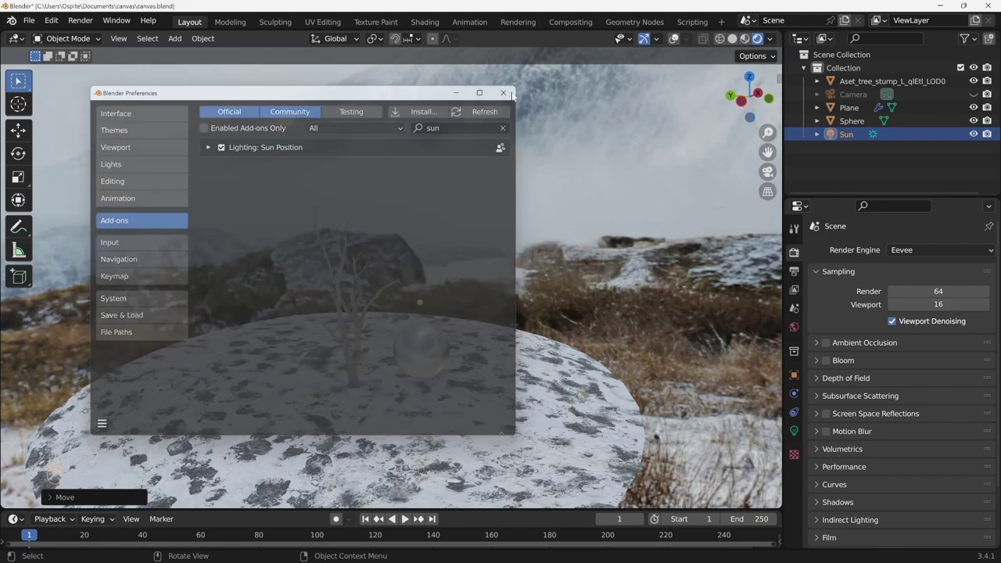
click(793, 329)
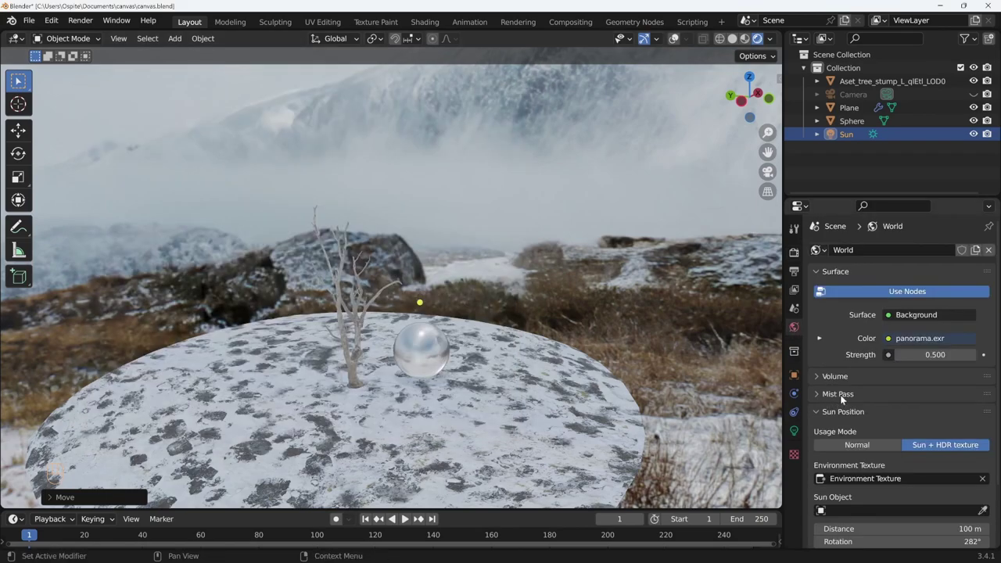
Set the Sun lamp as Sun Object and sync it to the panorama's bright sky spot
scroll(867, 389, down, 2)
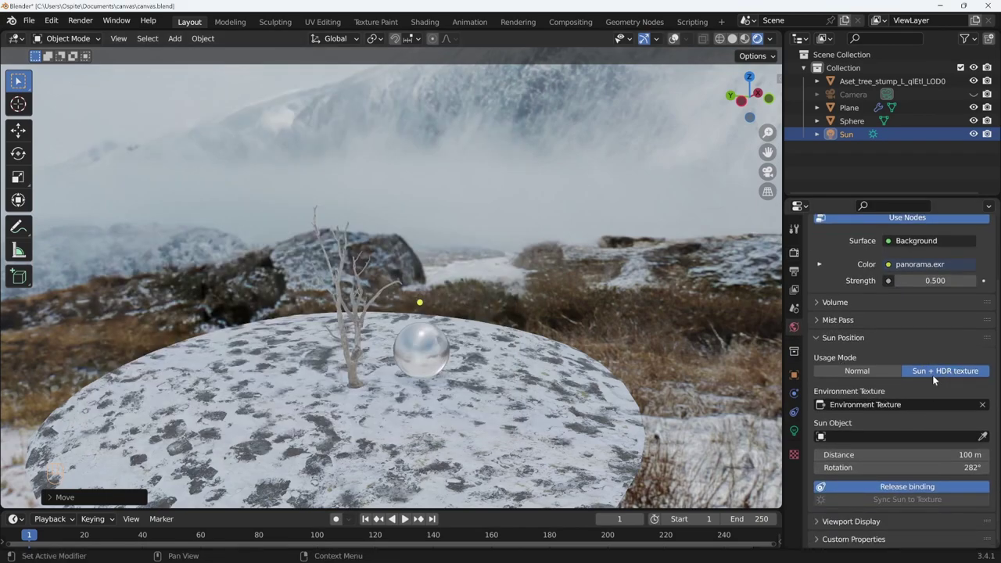
click(983, 438)
click(849, 134)
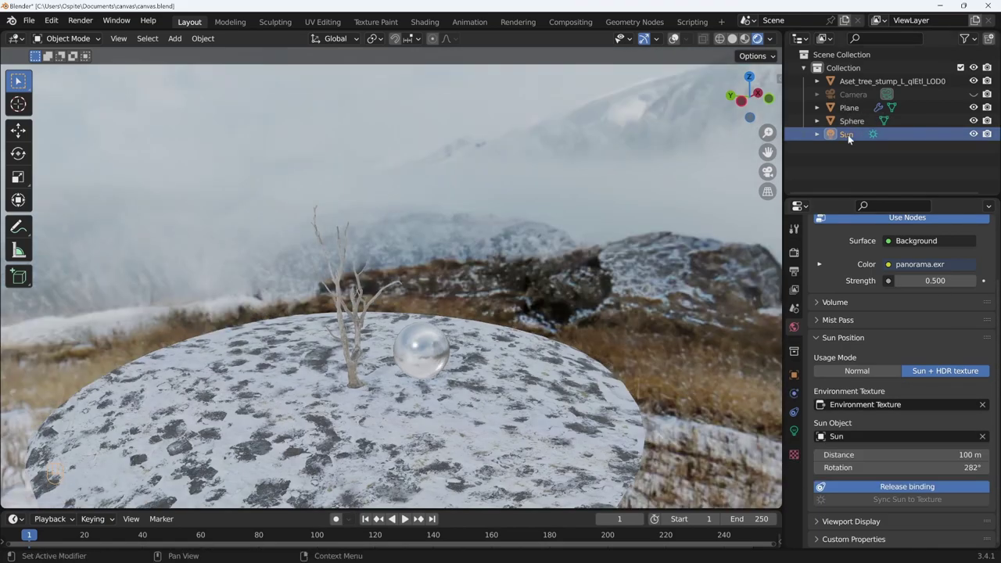
scroll(613, 409, up, 4)
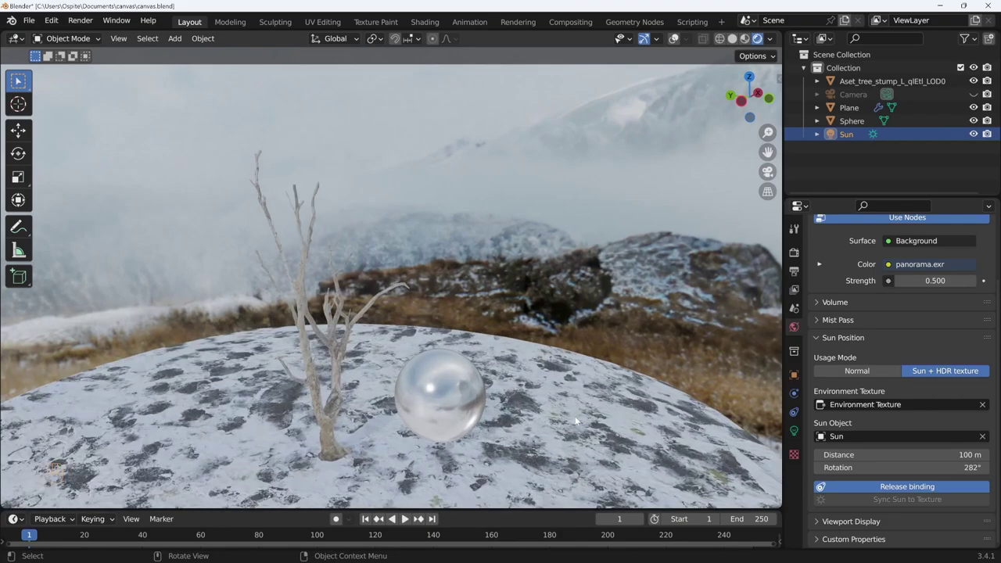
click(911, 486)
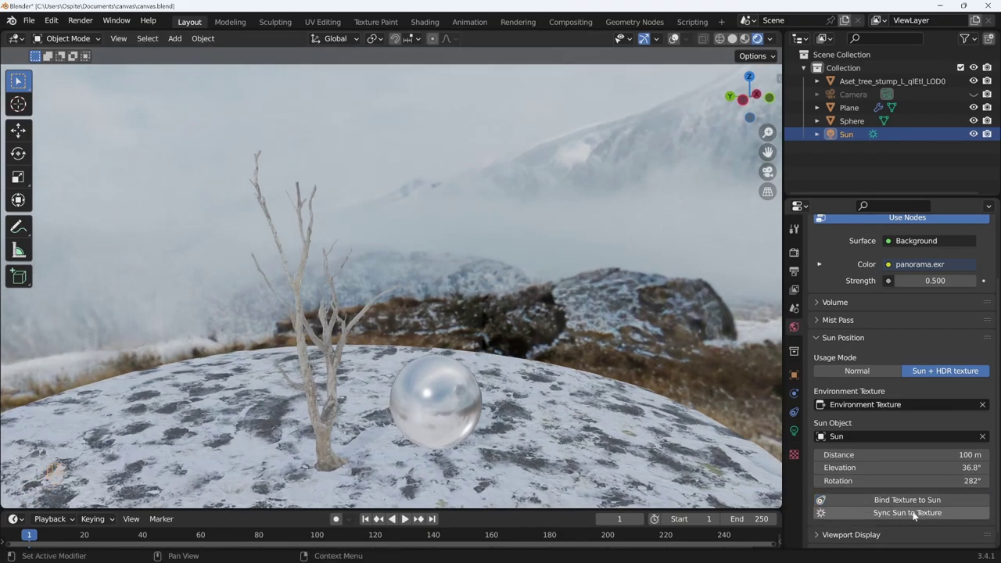
click(913, 512)
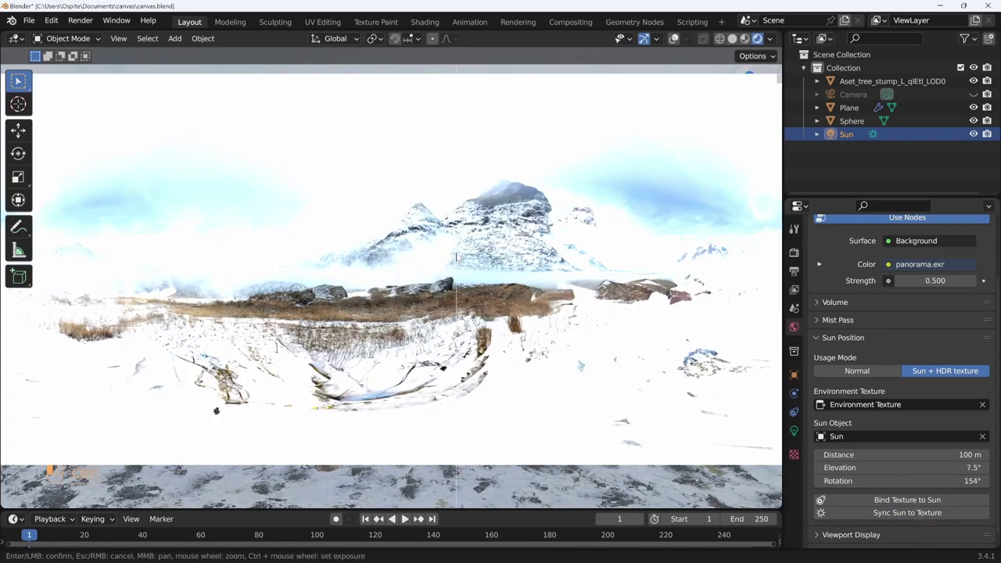
ctrl+scroll(459, 256, down, 3)
scroll(459, 255, down, 2)
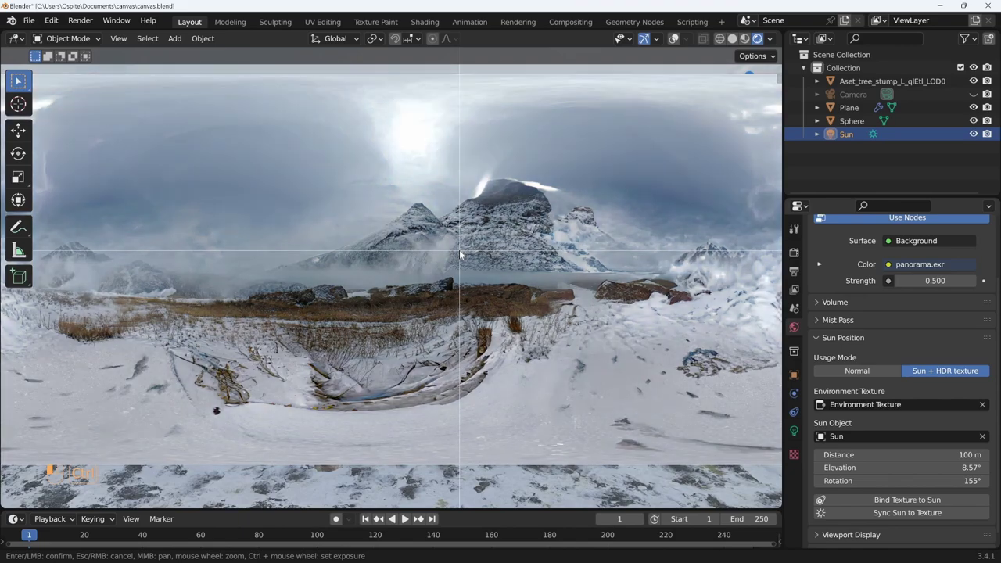
scroll(460, 255, up, 1)
ctrl+scroll(459, 255, down, 1)
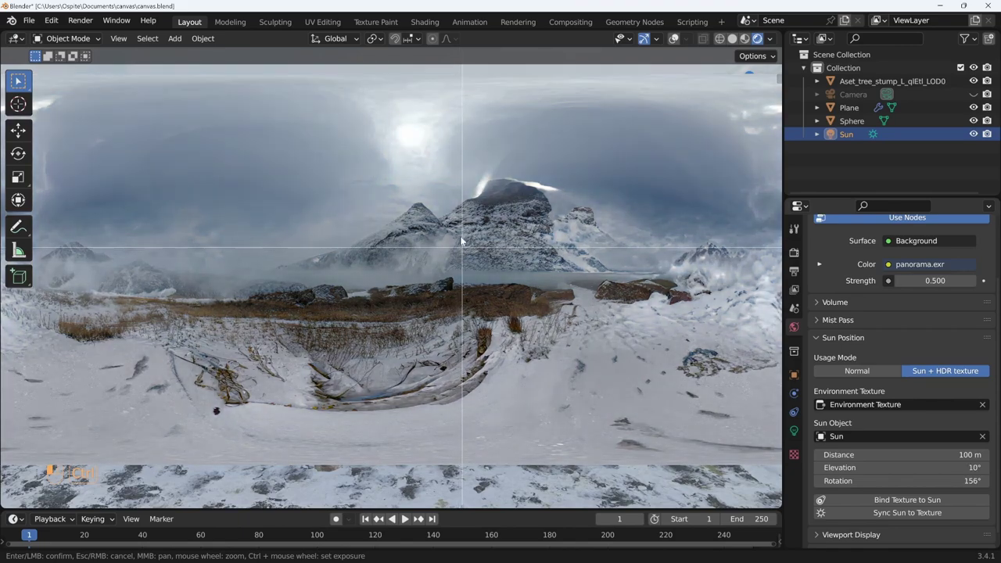
click(410, 136)
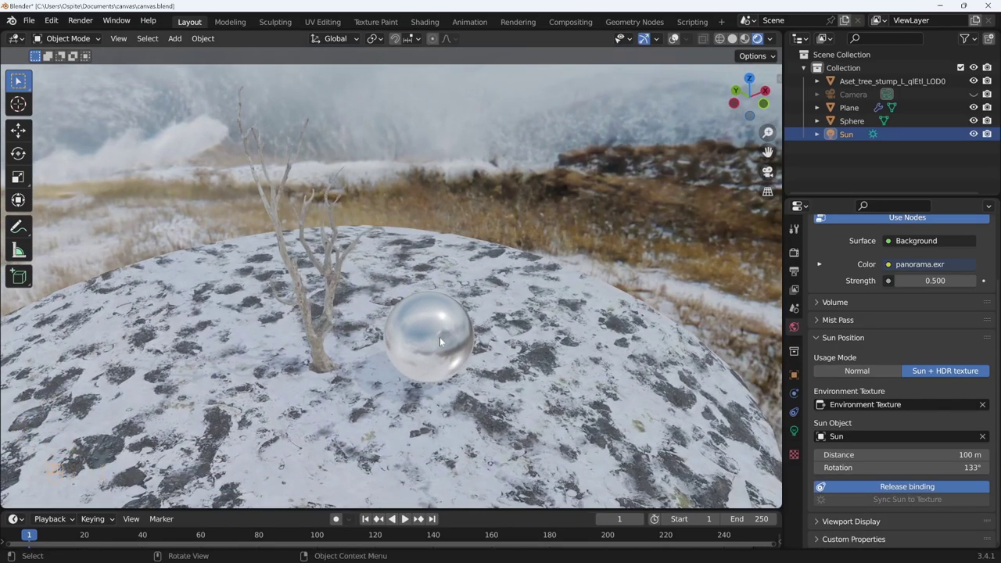
Rotate the sun and panorama to about 177°
drag(466, 365, 495, 341)
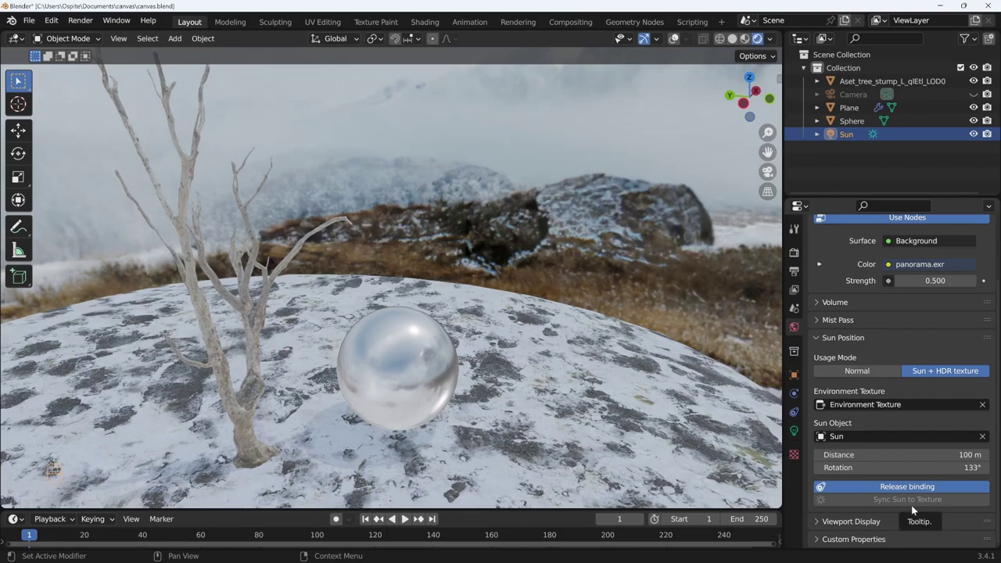
drag(900, 468, 864, 468)
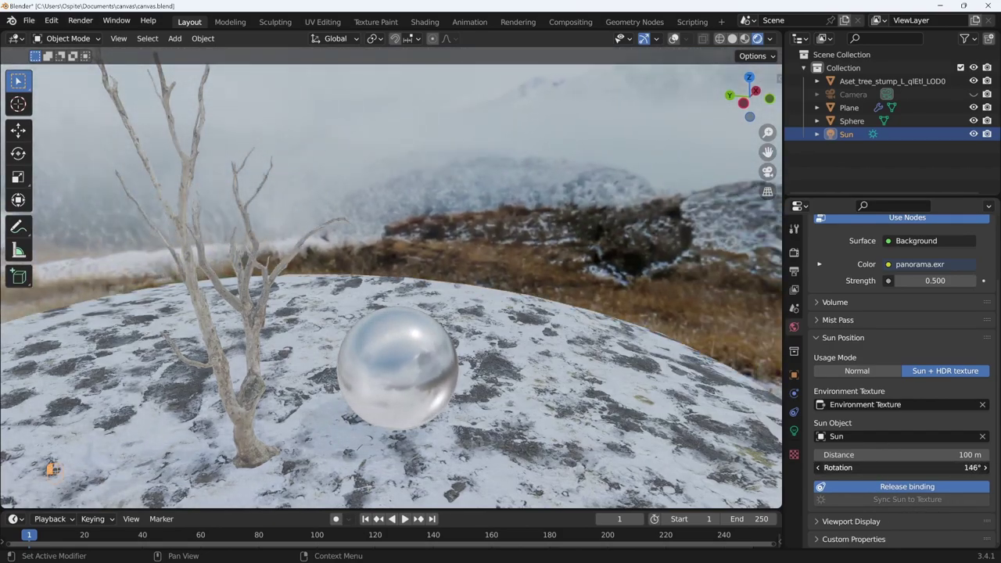
mouse_move(865, 468)
mouse_down()
mouse_move(938, 468)
mouse_move(923, 468)
mouse_up()
mouse_move(309, 410)
mouse_down()
mouse_move(452, 281)
mouse_move(614, 352)
mouse_up()
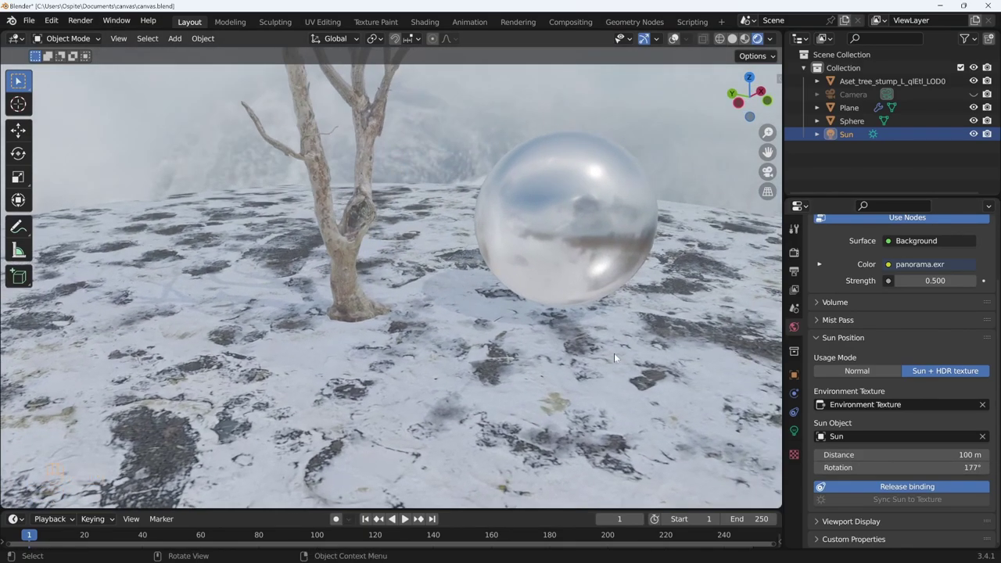
Set the Sun lamp's strength to 5
click(794, 430)
double_click(899, 344)
text(5)
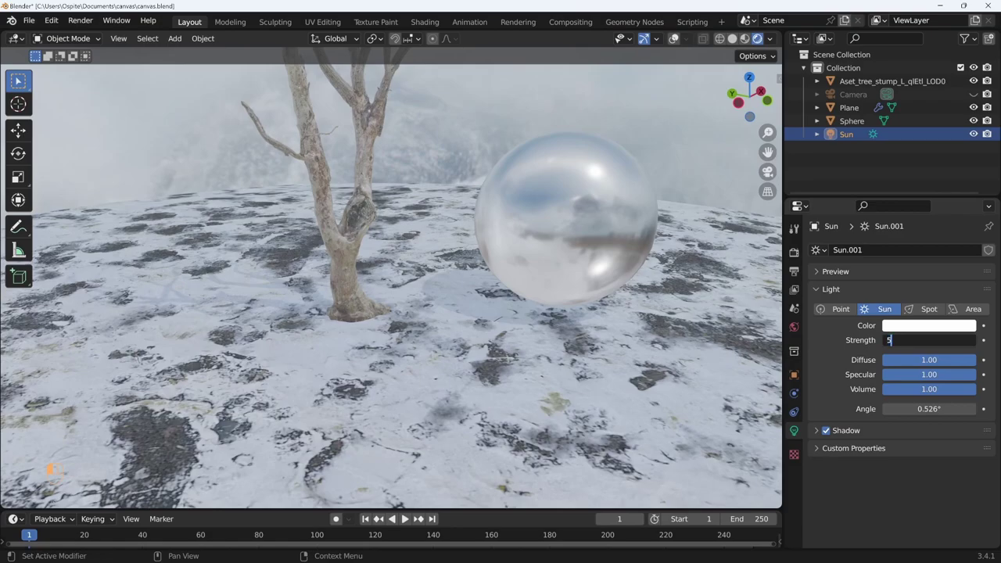
key(Return)
mouse_move(581, 344)
mouse_down()
mouse_move(623, 306)
mouse_move(597, 331)
mouse_move(799, 477)
mouse_up()
Rotate the panorama lighting in the World settings, ending around 110°
click(795, 326)
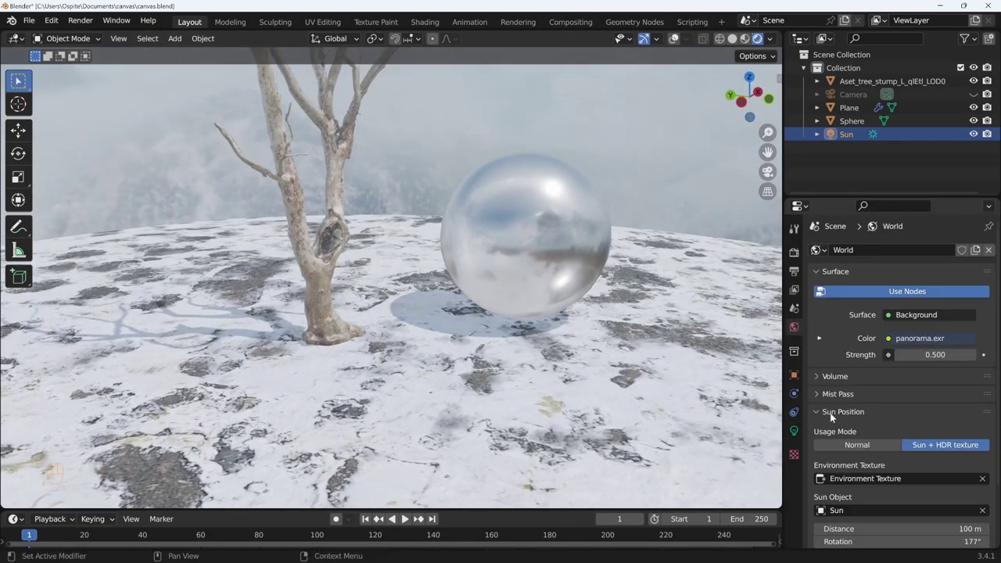
drag(899, 541, 829, 541)
drag(590, 342, 562, 338)
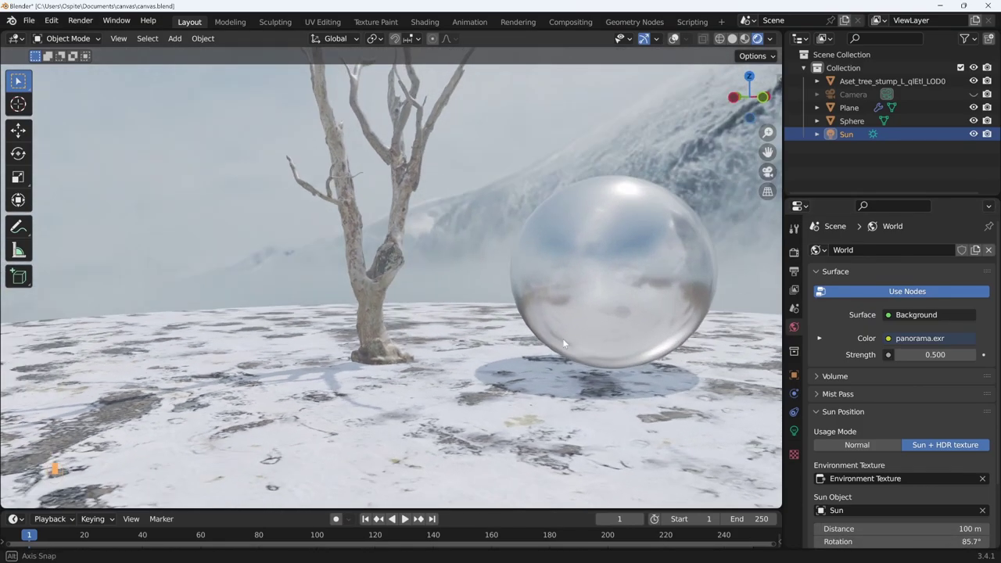
mouse_move(899, 541)
mouse_down()
mouse_move(950, 541)
mouse_move(834, 541)
mouse_move(899, 541)
mouse_up()
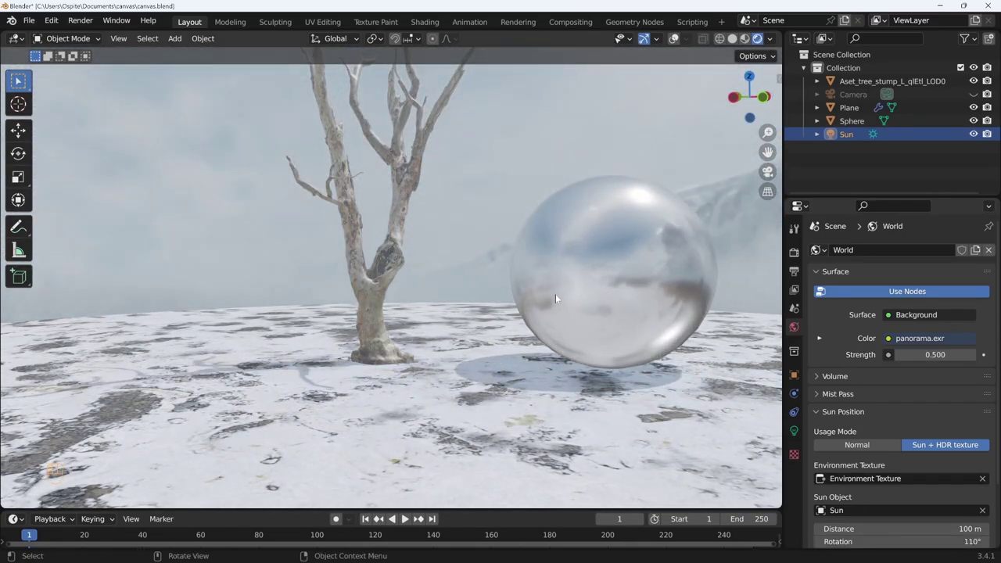
mouse_move(555, 294)
mouse_down()
mouse_move(555, 327)
mouse_move(322, 327)
mouse_move(358, 313)
mouse_move(686, 296)
mouse_move(360, 325)
mouse_up()
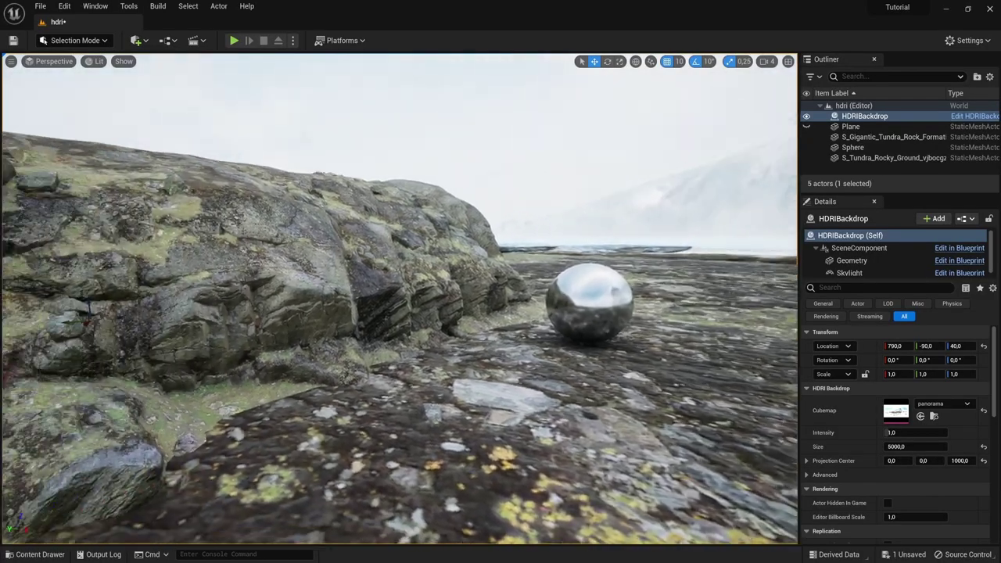
drag(399, 313, 367, 235)
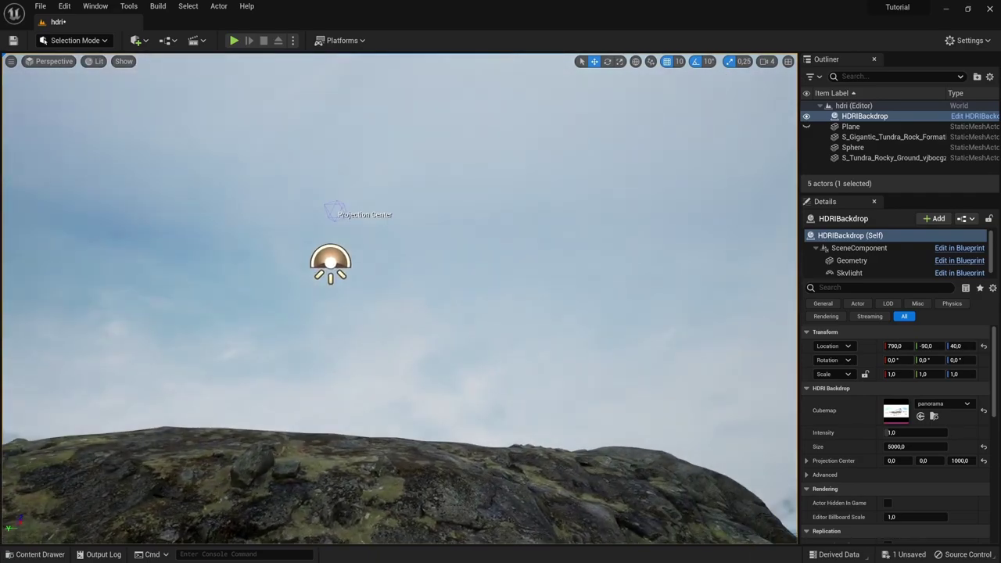
drag(399, 298, 508, 312)
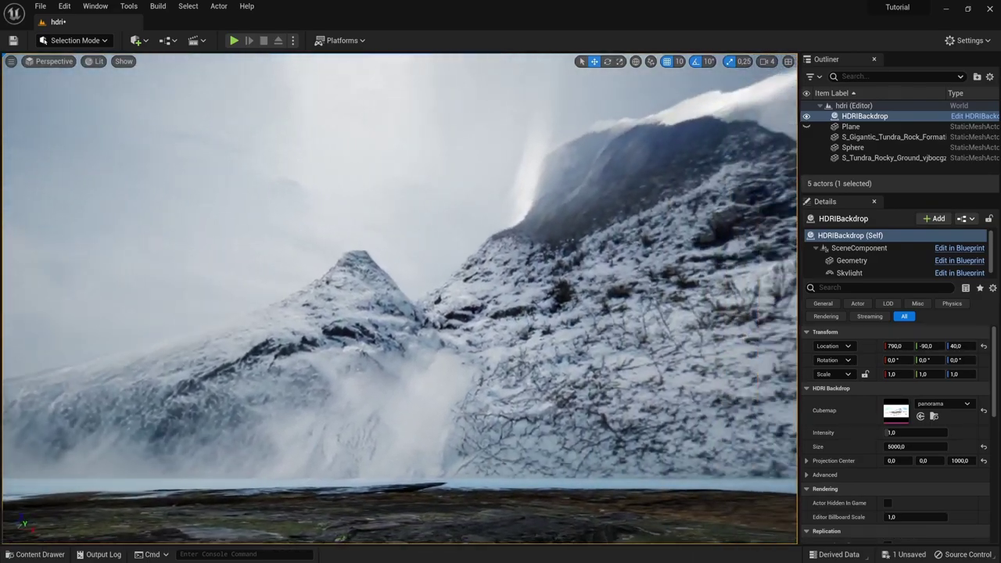
mouse_move(399, 297)
mouse_down()
mouse_move(352, 313)
mouse_move(368, 344)
mouse_up()
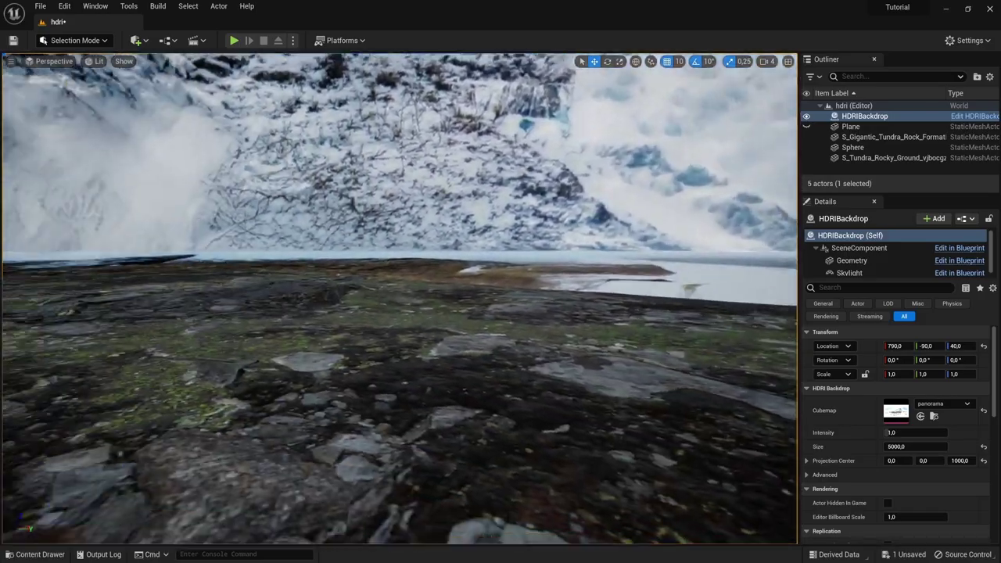
drag(399, 297, 336, 328)
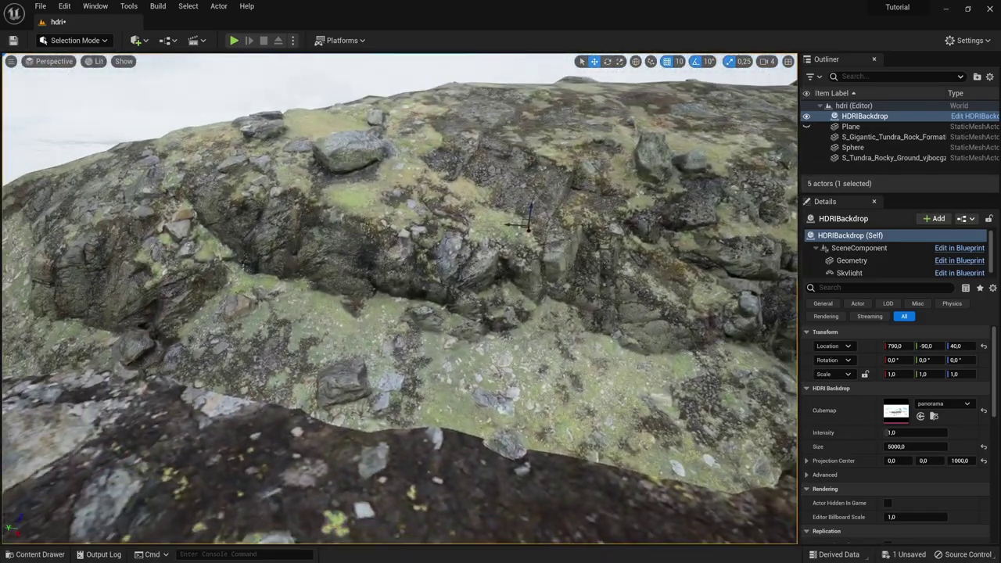
drag(399, 297, 367, 328)
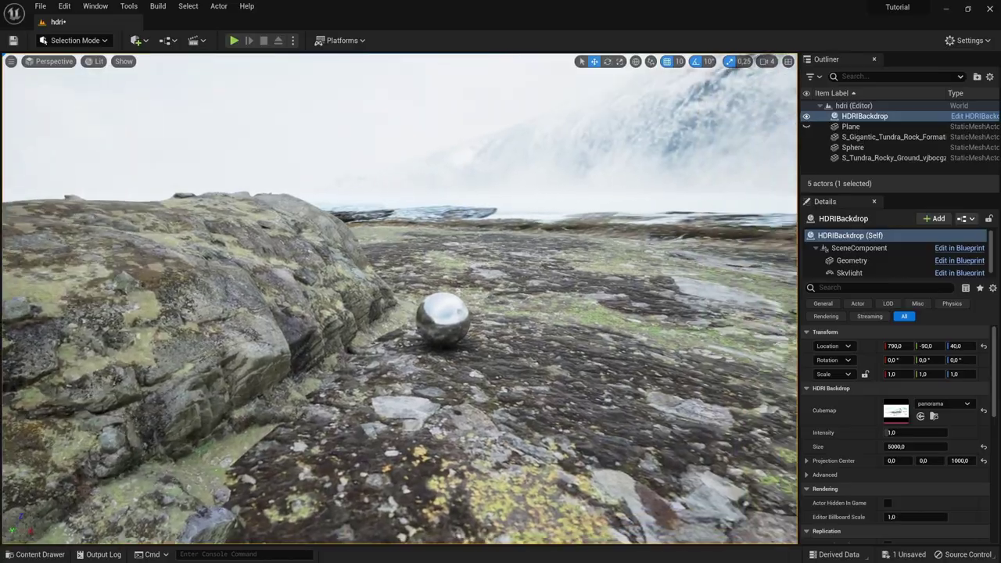
drag(399, 297, 367, 329)
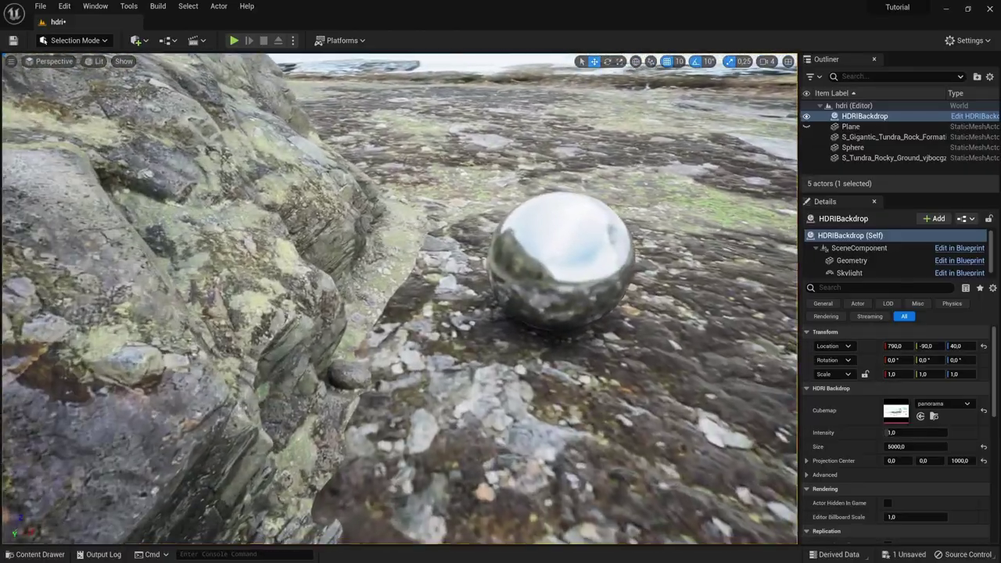
mouse_move(399, 297)
mouse_down()
mouse_move(398, 235)
mouse_move(387, 329)
mouse_move(434, 227)
mouse_up()
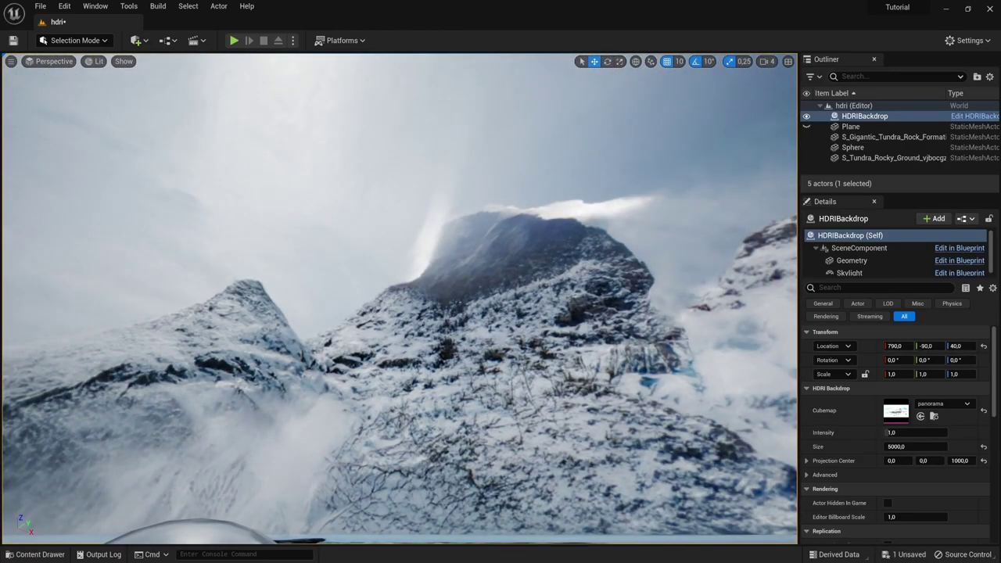
drag(399, 297, 336, 298)
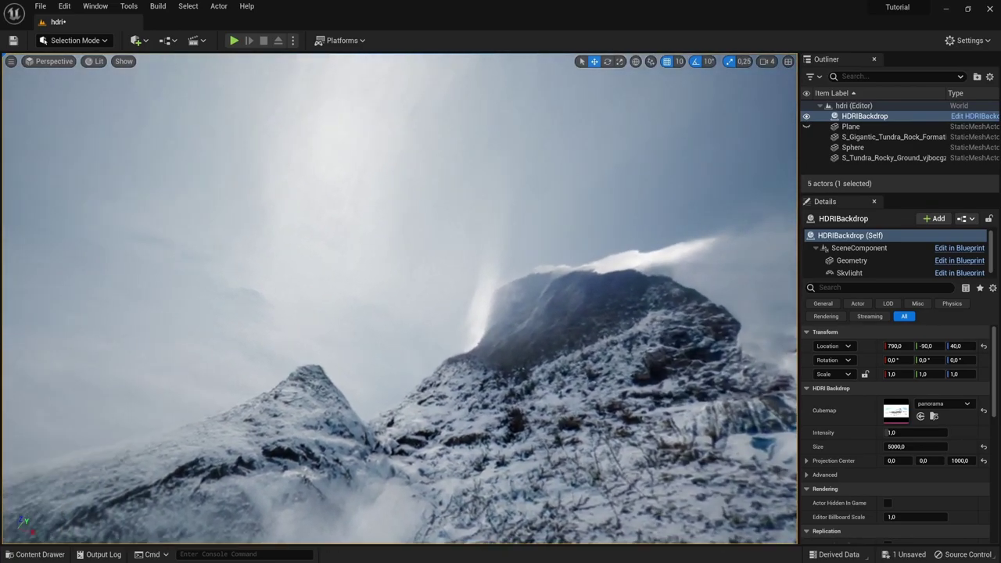
mouse_move(399, 297)
mouse_down()
mouse_move(375, 316)
mouse_move(359, 391)
mouse_move(448, 252)
mouse_up()
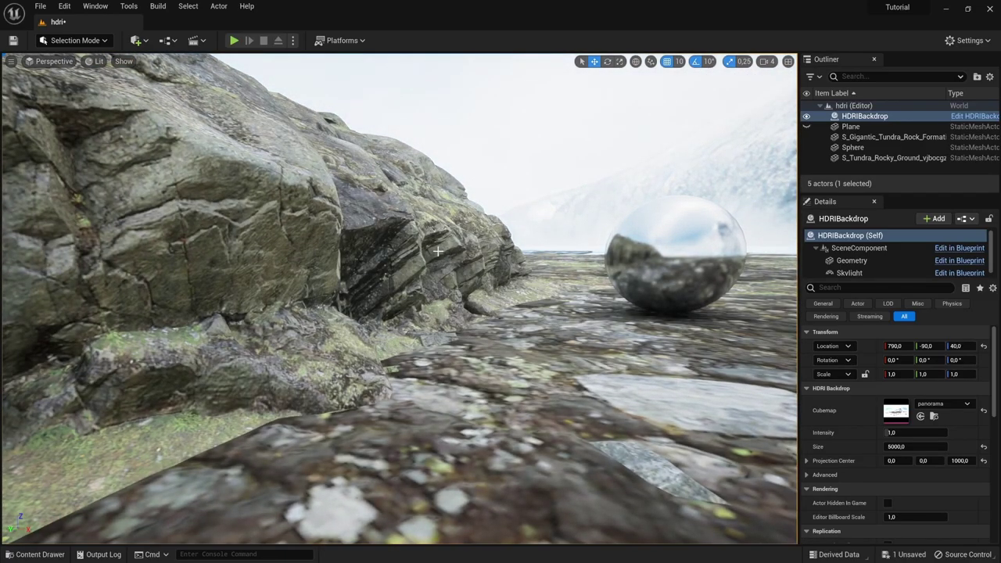
mouse_move(467, 305)
mouse_down()
mouse_move(463, 219)
mouse_move(469, 313)
mouse_move(438, 321)
mouse_move(481, 301)
mouse_move(442, 299)
mouse_up()
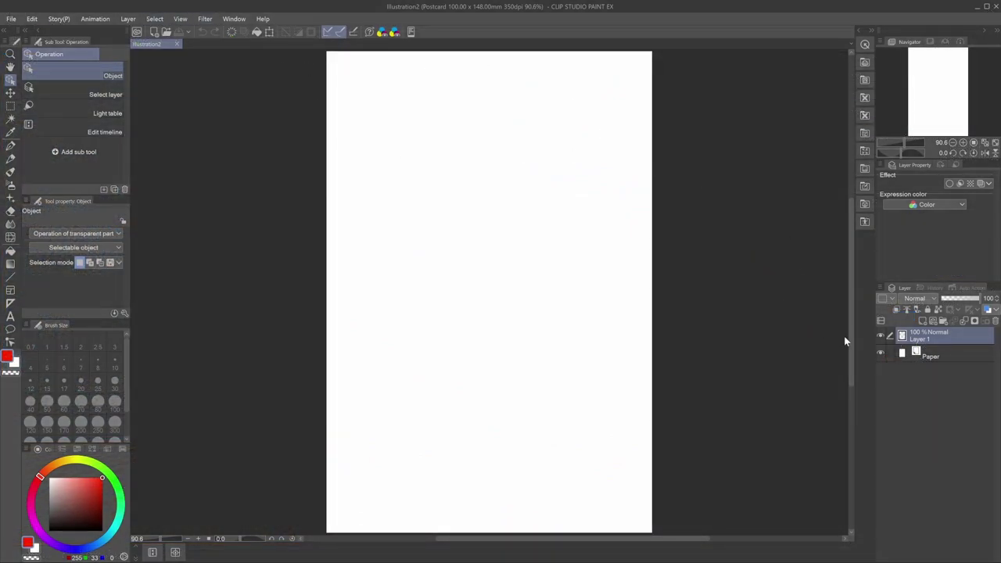
Add a 3D layer from the Paper layer's menu and open the Panorama texture file chooser
right_click(946, 354)
mouse_move(915, 126)
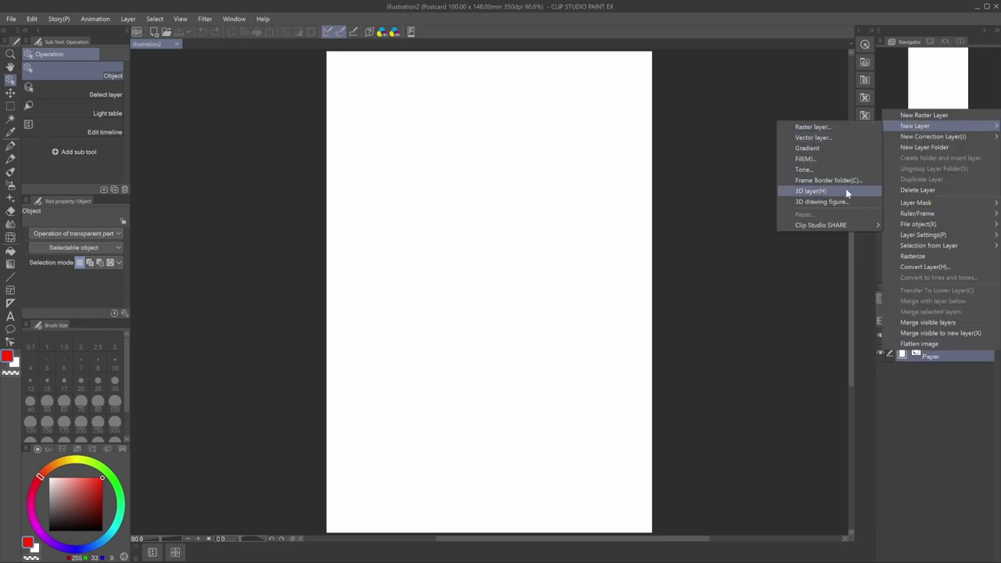
click(815, 192)
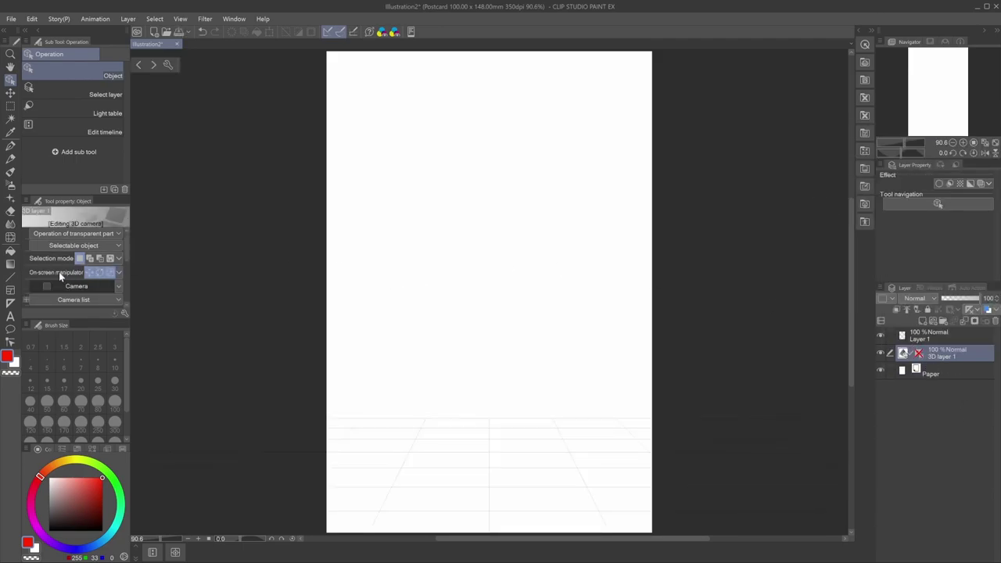
scroll(59, 272, down, 1)
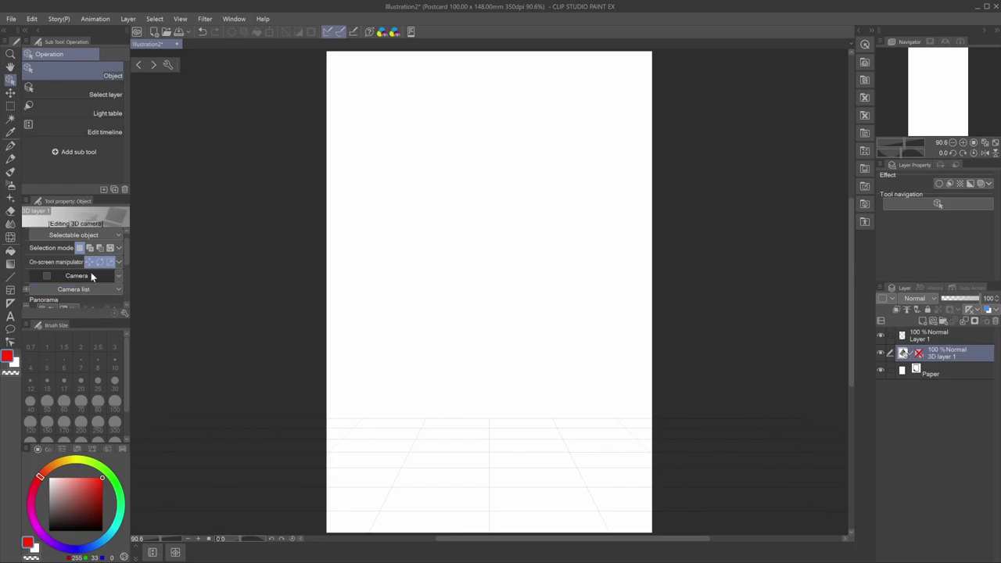
scroll(95, 289, down, 3)
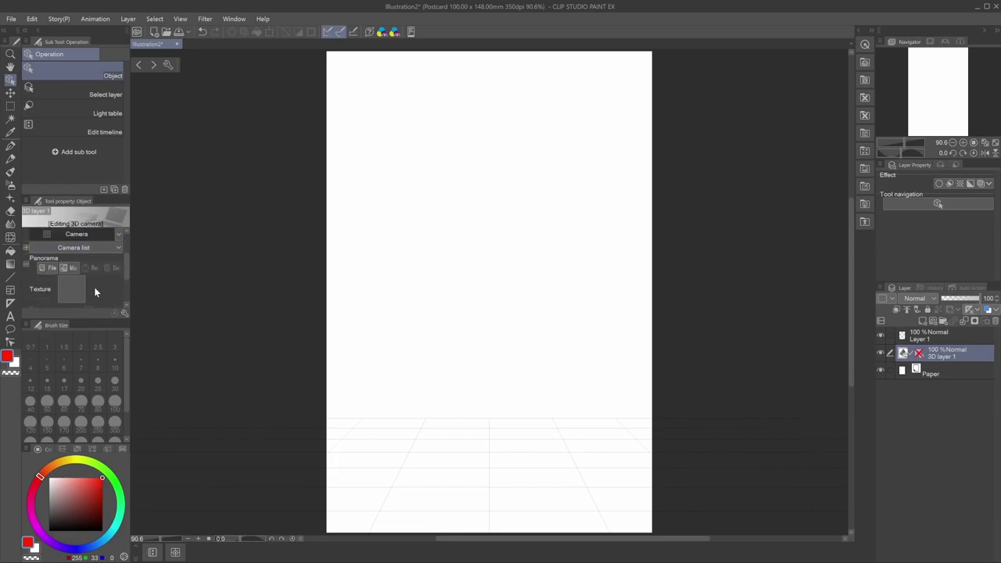
click(50, 268)
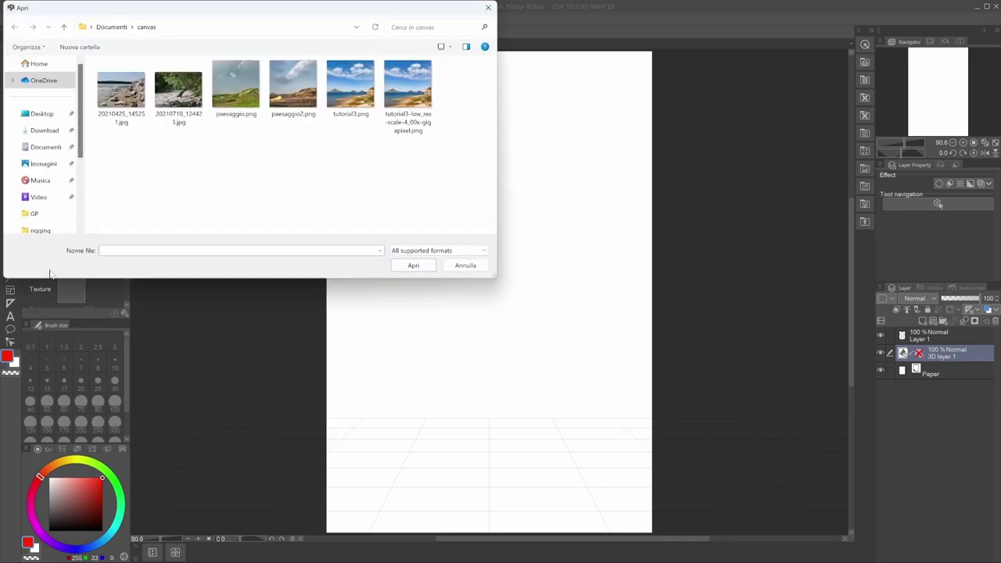
drag(255, 9, 515, 128)
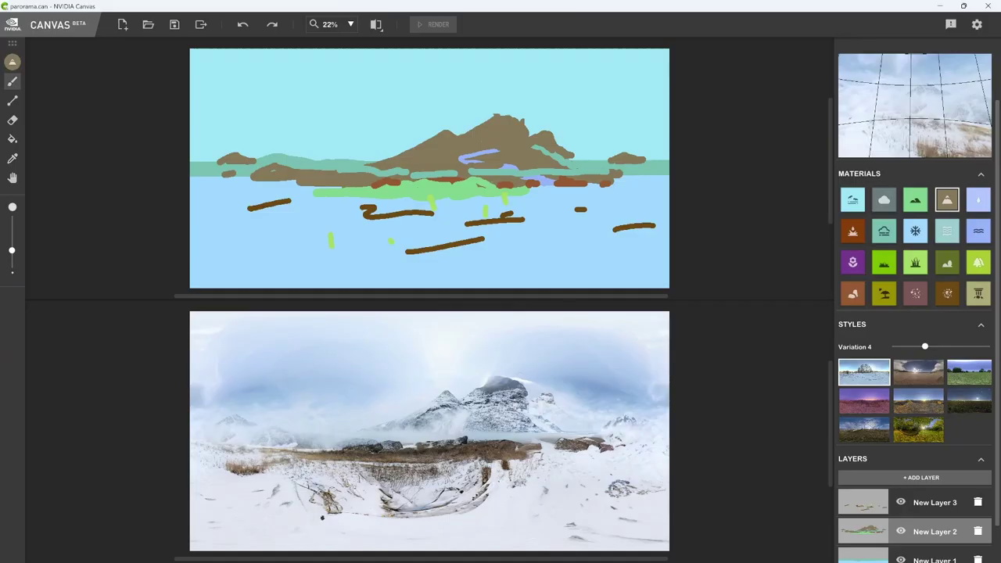
Export the NVIDIA Canvas panorama as PNG instead of EXR, named 'panorama'
click(200, 25)
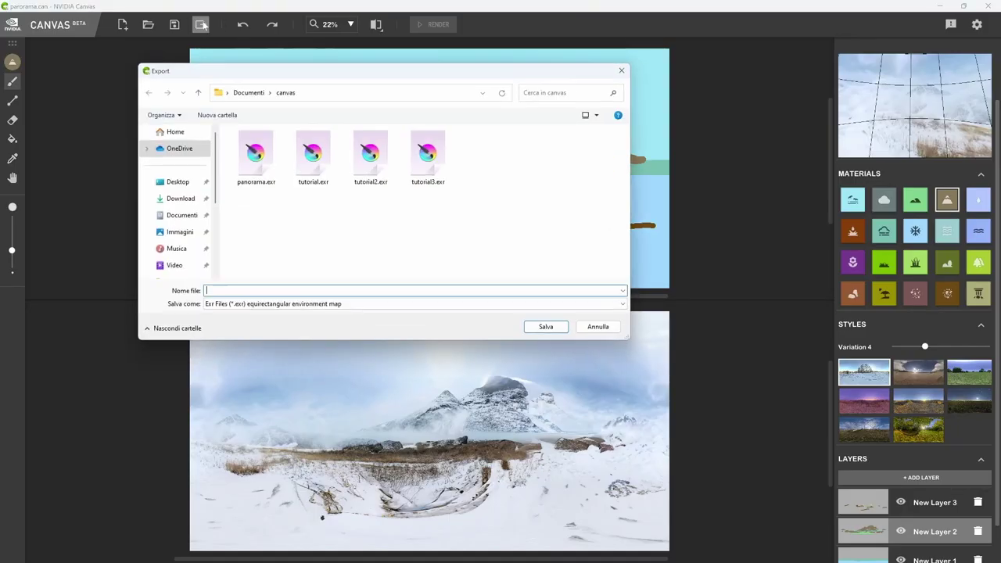
click(297, 305)
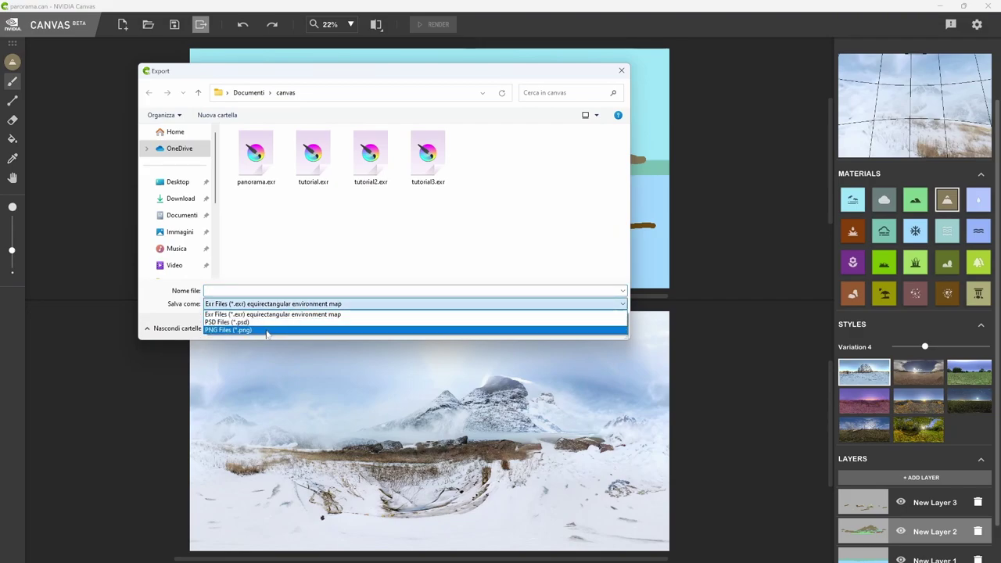
click(266, 330)
click(240, 290)
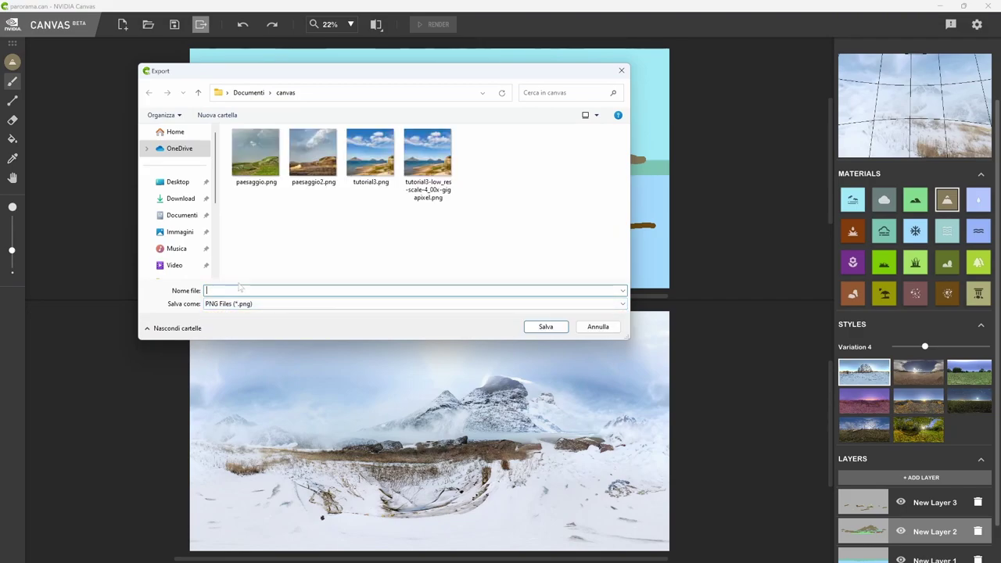
text(pano)
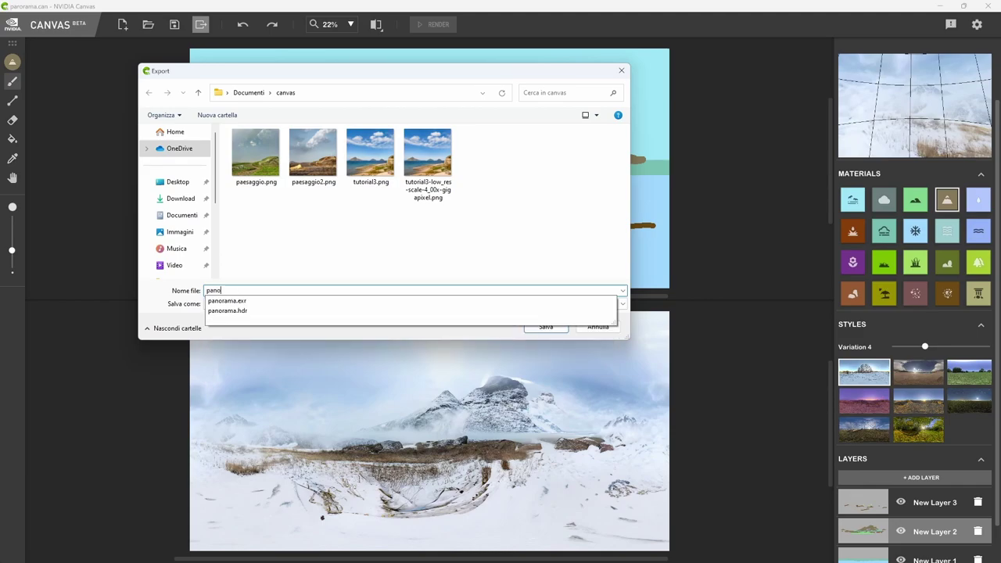
text(rama)
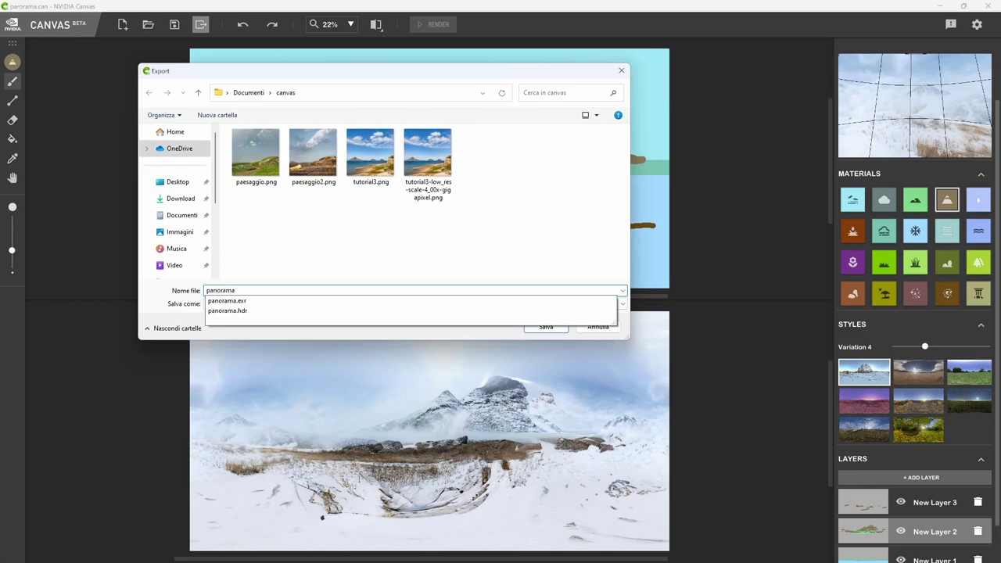
key(Return)
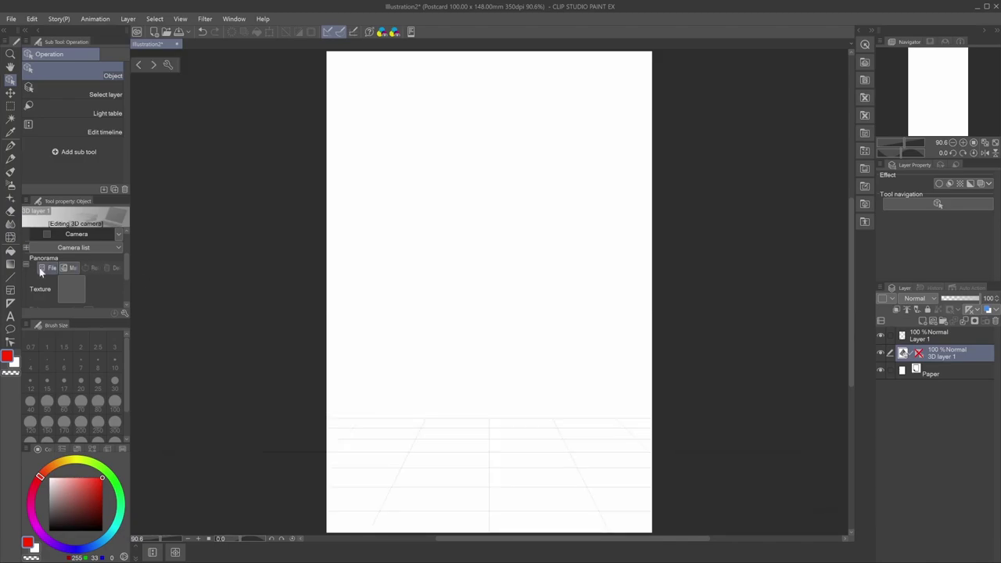
Load panorama.png as the 3D layer's panorama texture and tilt toward the sky
click(49, 268)
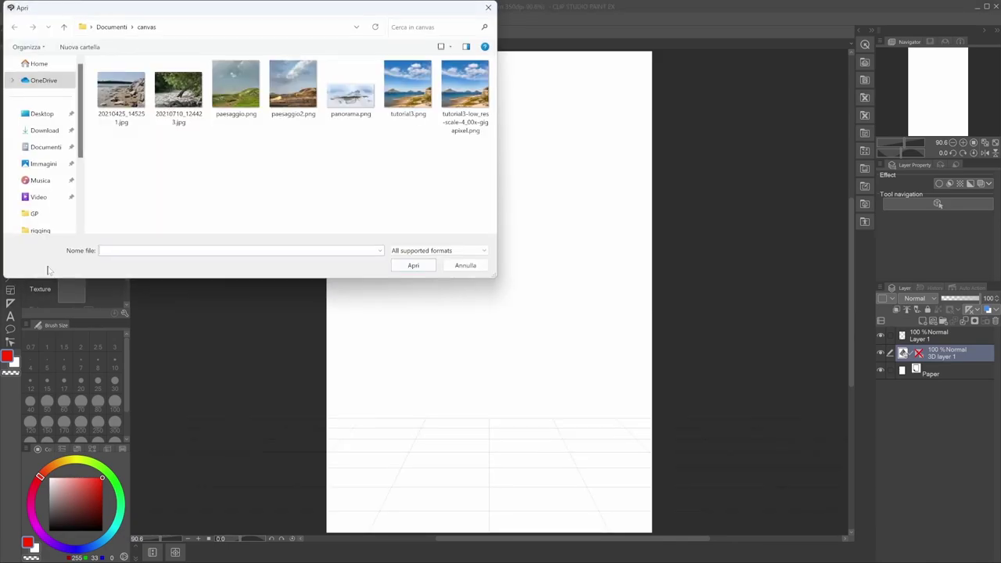
click(333, 97)
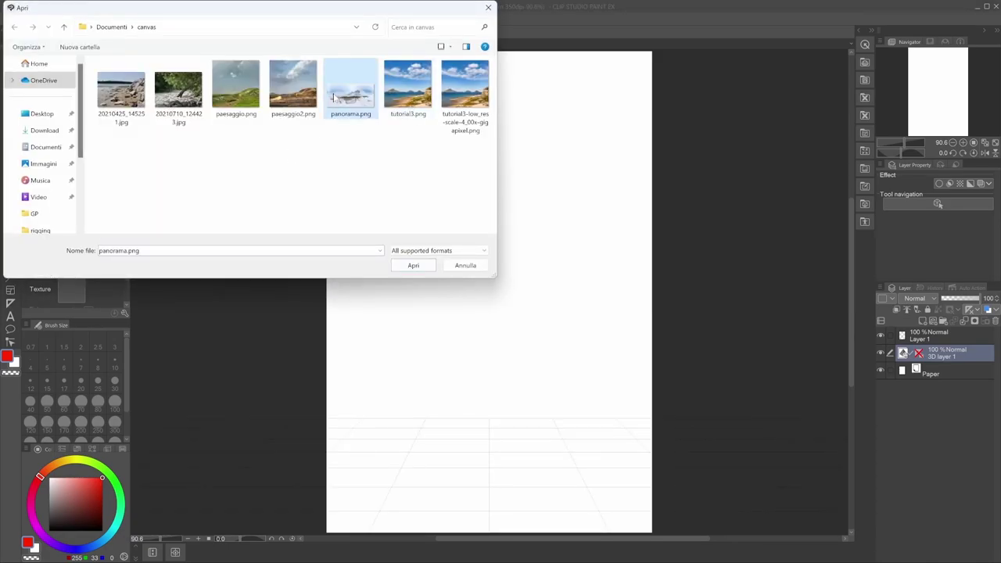
click(413, 265)
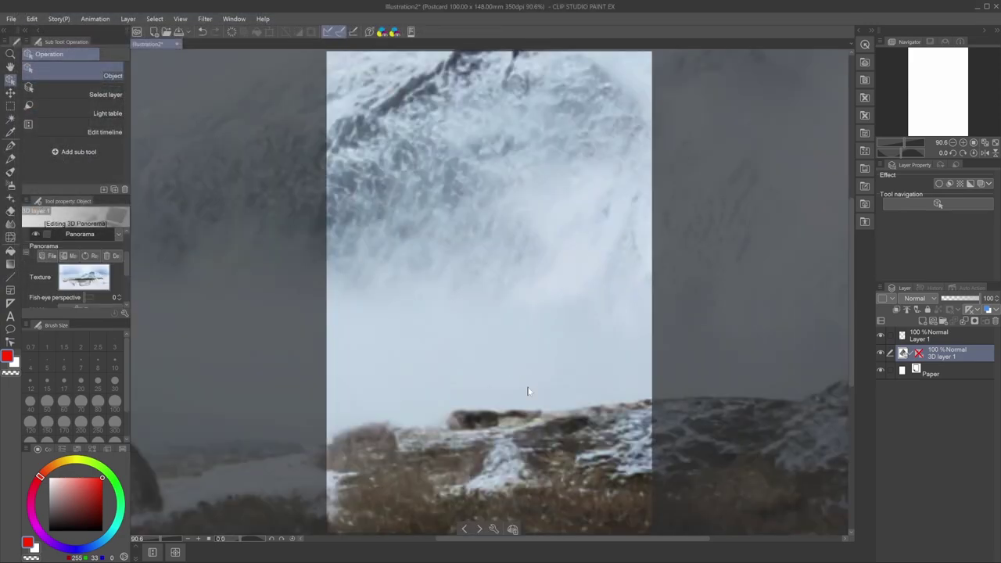
mouse_move(534, 352)
mouse_down()
mouse_move(507, 329)
mouse_move(452, 358)
mouse_move(346, 355)
mouse_up()
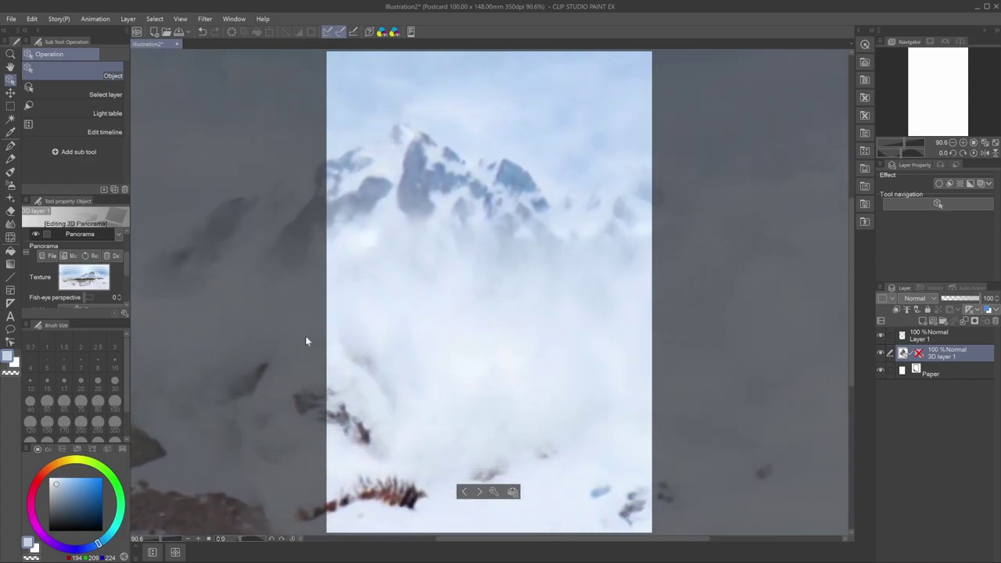
Adjust the fish-eye perspective to a moderate distortion of about 75
click(88, 298)
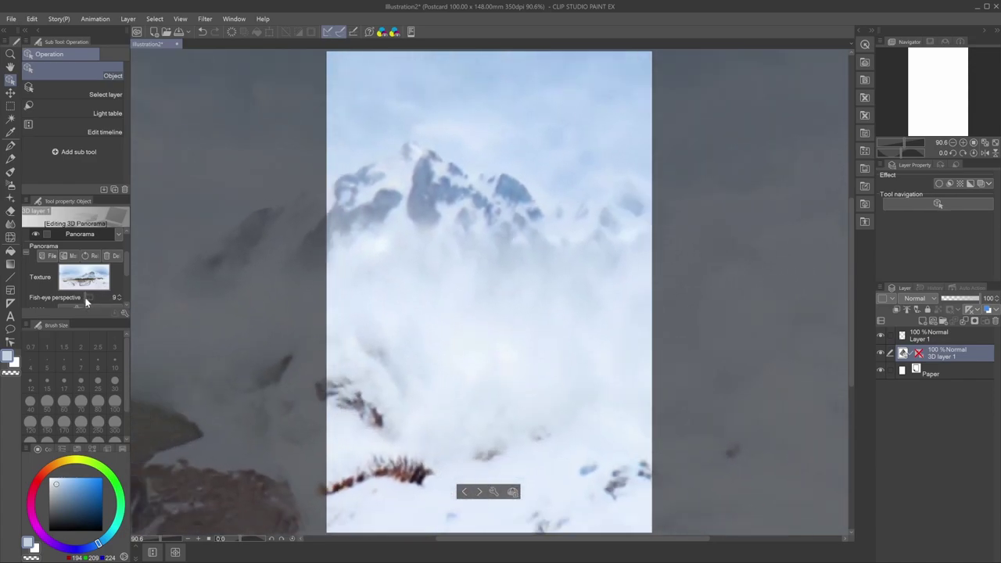
drag(88, 297, 87, 298)
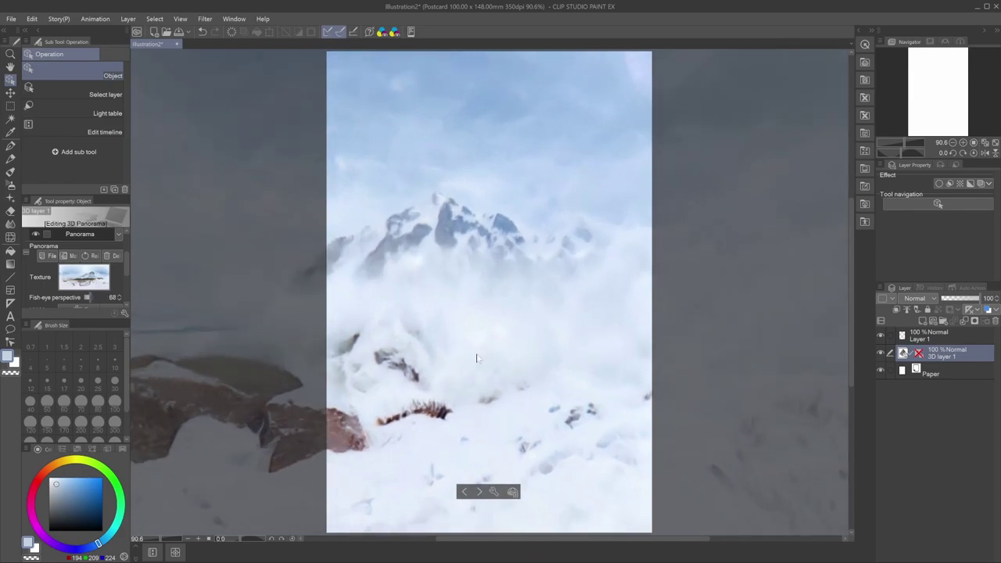
mouse_move(478, 356)
mouse_down()
mouse_move(408, 358)
mouse_move(361, 344)
mouse_move(235, 373)
mouse_up()
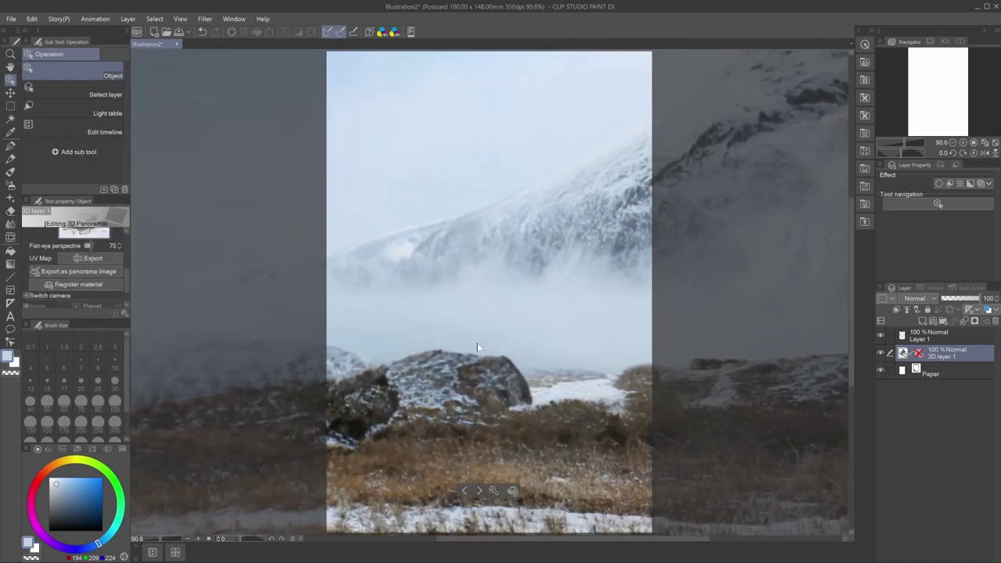
Trace the mountain ridge in red with the G-pen on Layer 1, checking 3D layer 1's guides
click(921, 336)
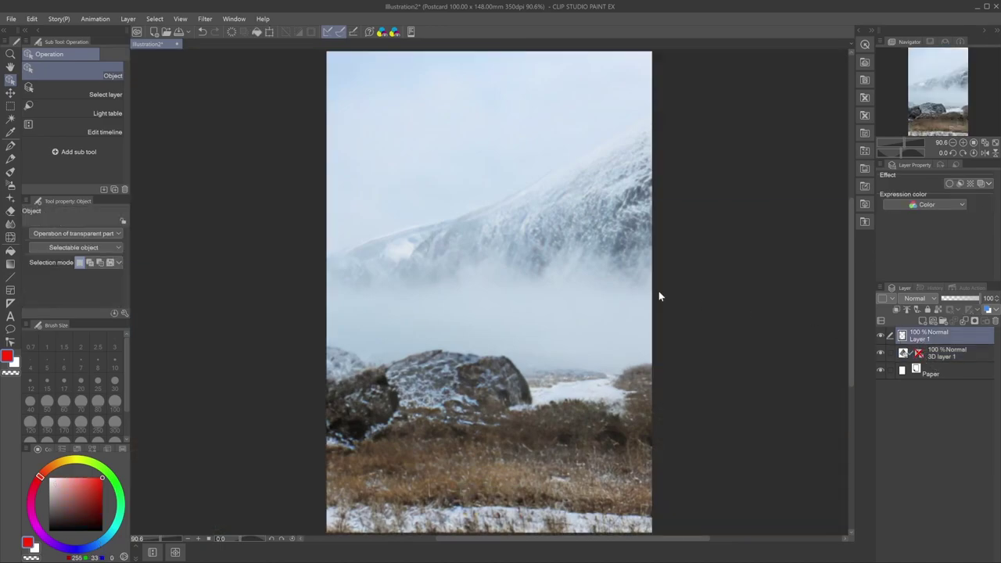
key(p)
mouse_move(331, 254)
mouse_down()
mouse_move(471, 213)
mouse_move(642, 125)
mouse_up()
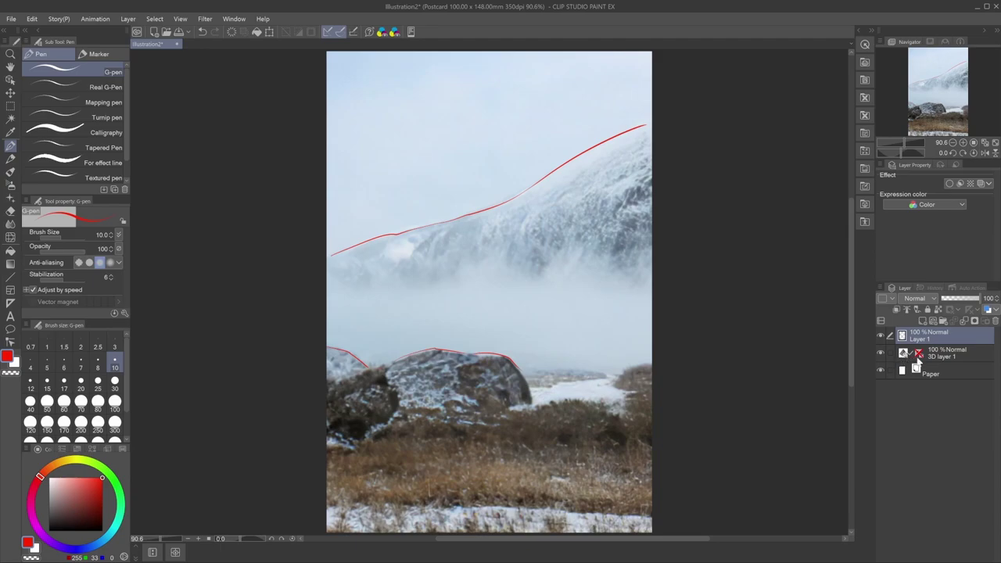
click(919, 356)
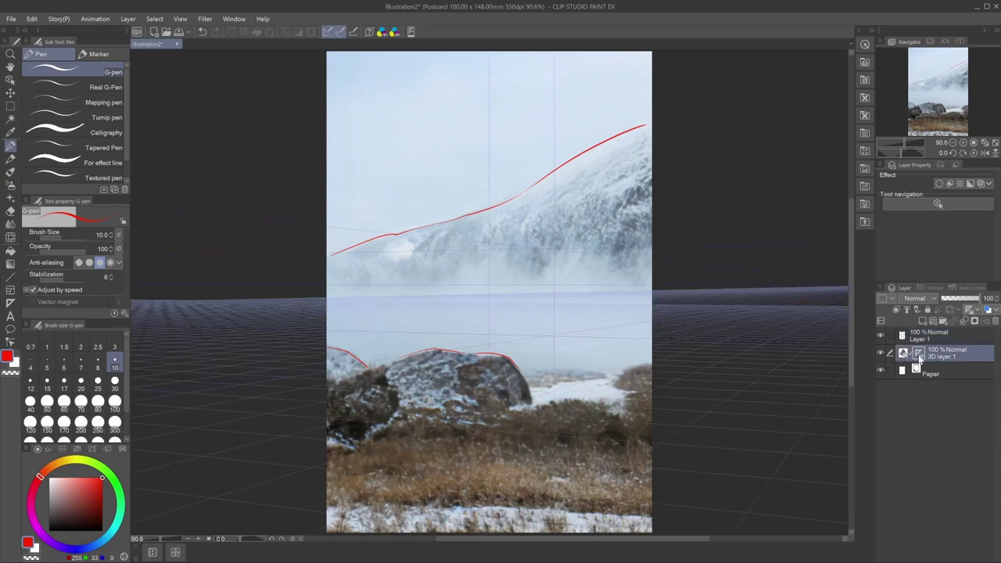
click(895, 336)
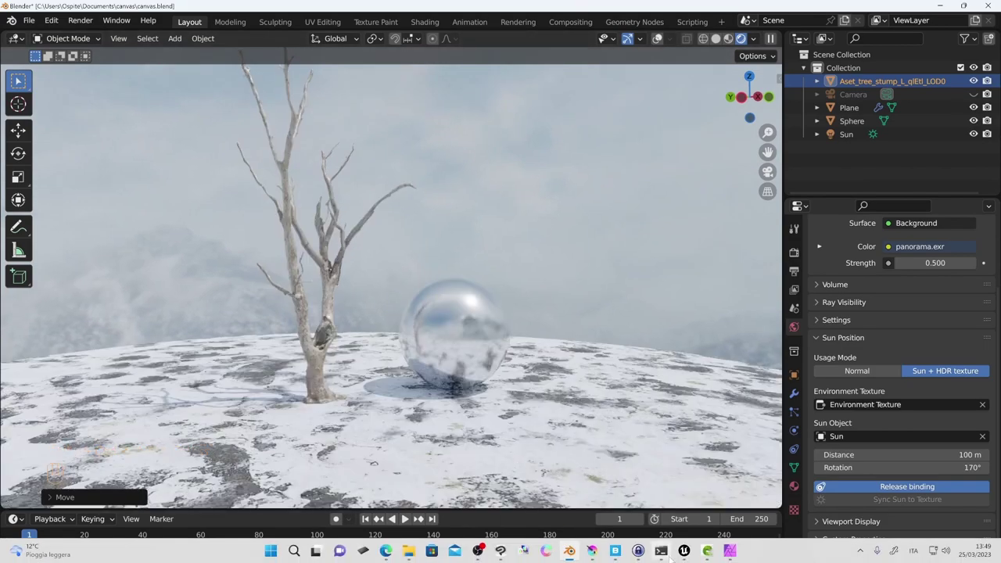
Switch to Unreal Engine to view the hdri level with the snowy mountain backdrop
click(683, 551)
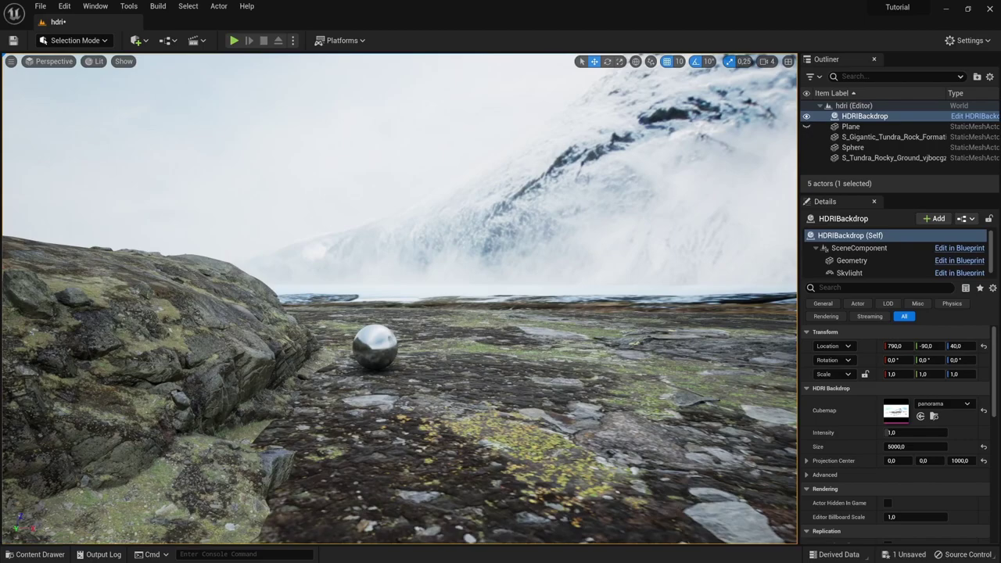